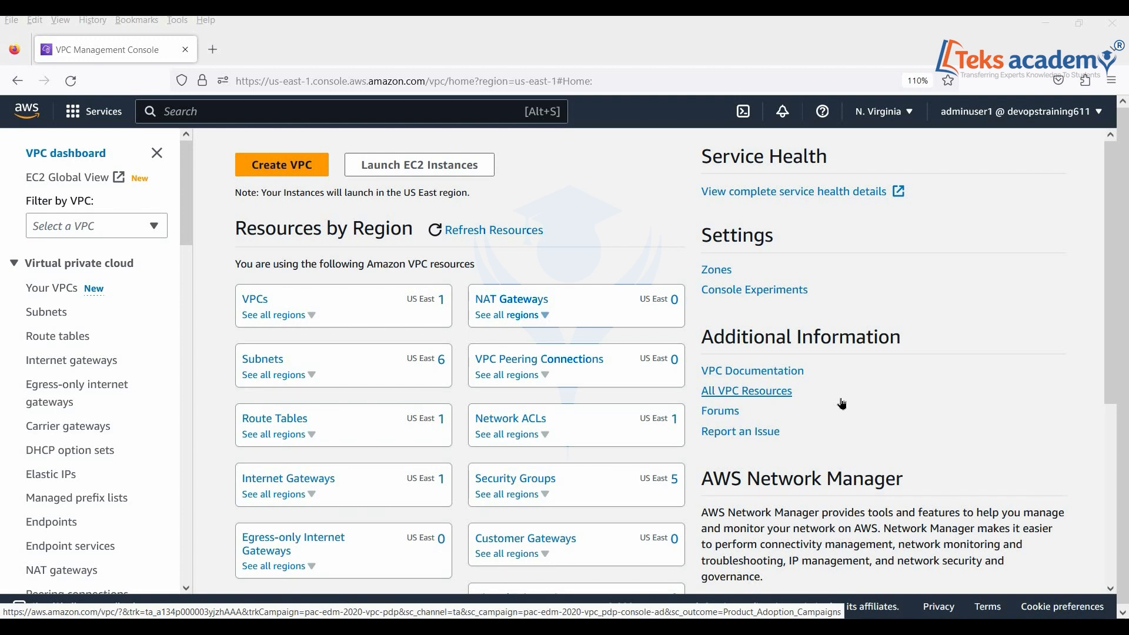
# Open the form for creating a new VPC.
pyautogui.click(254, 108)
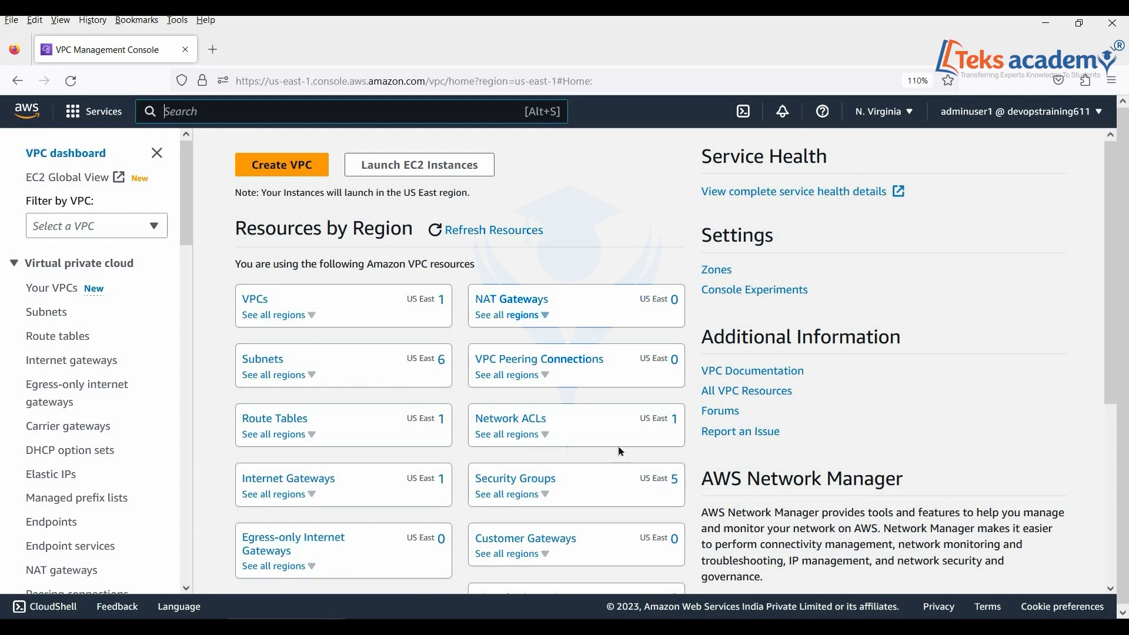
pyautogui.moveTo(1117, 264); pyautogui.dragTo(1075, 219)
pyautogui.click(277, 177)
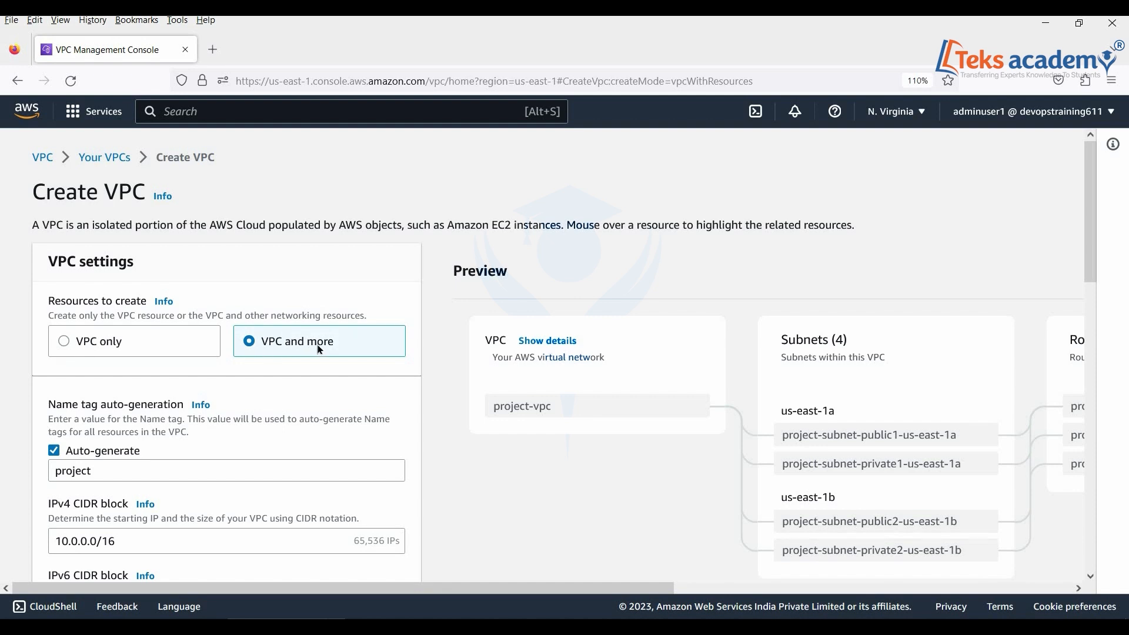
# Examine the preview of subnets, route tables and network connections for the VPC and more option.
pyautogui.moveTo(572, 593); pyautogui.dragTo(858, 593)
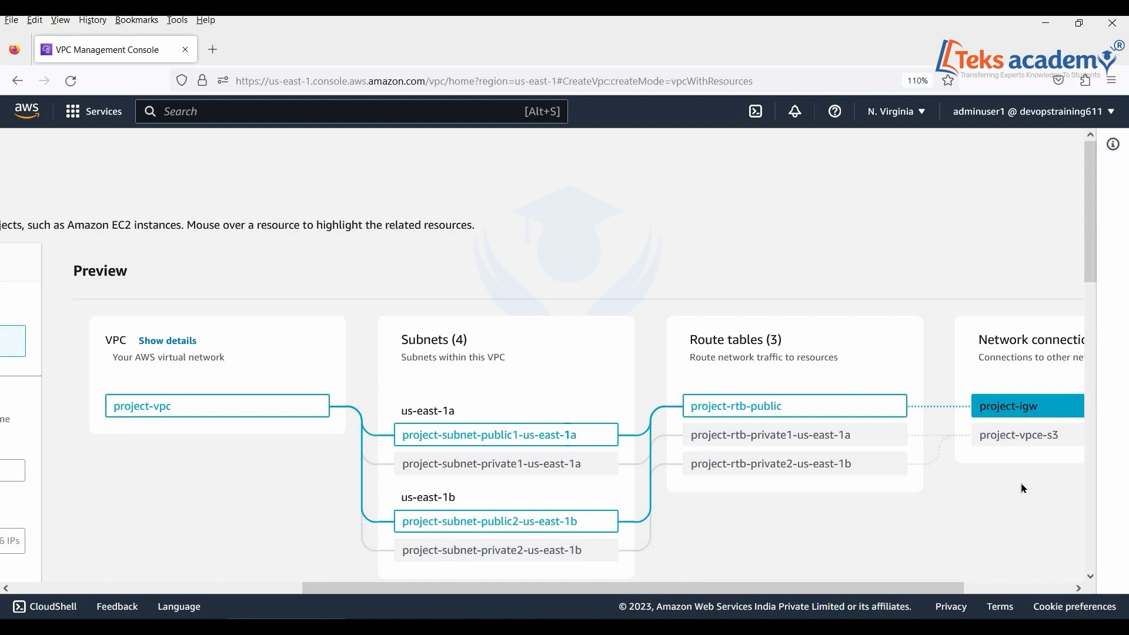
pyautogui.moveTo(958, 588); pyautogui.dragTo(1102, 591)
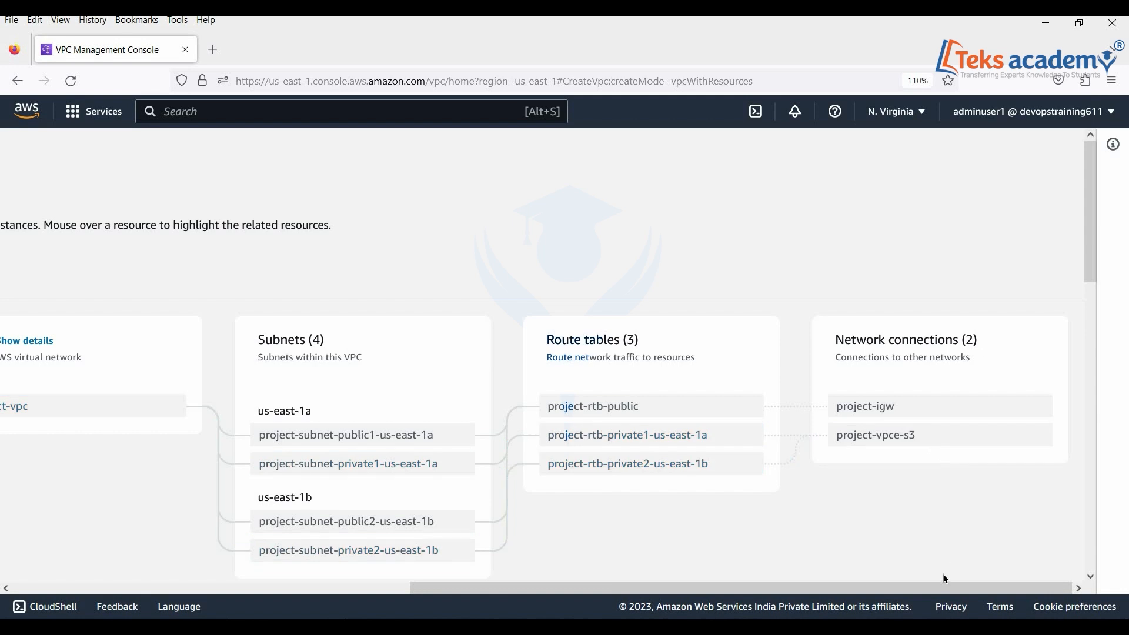
pyautogui.moveTo(744, 588); pyautogui.dragTo(466, 588)
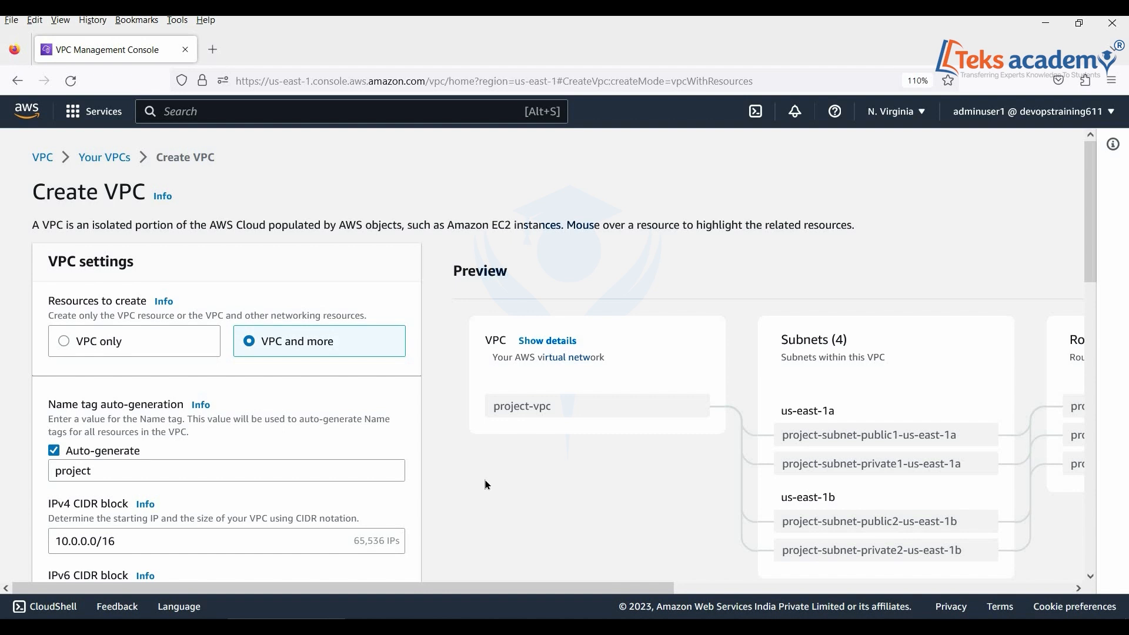
# Create a VPC only, with the name tag myVPC and the manually entered IPv4 CIDR 10.0.0.0/16.
pyautogui.click(65, 343)
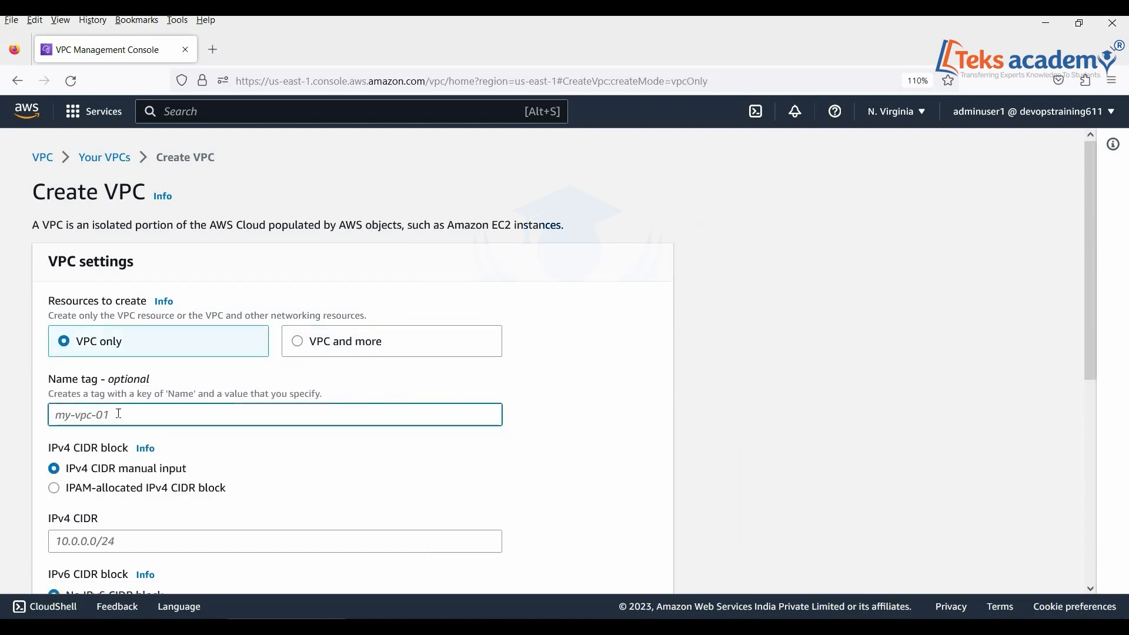
pyautogui.write('myVPC')
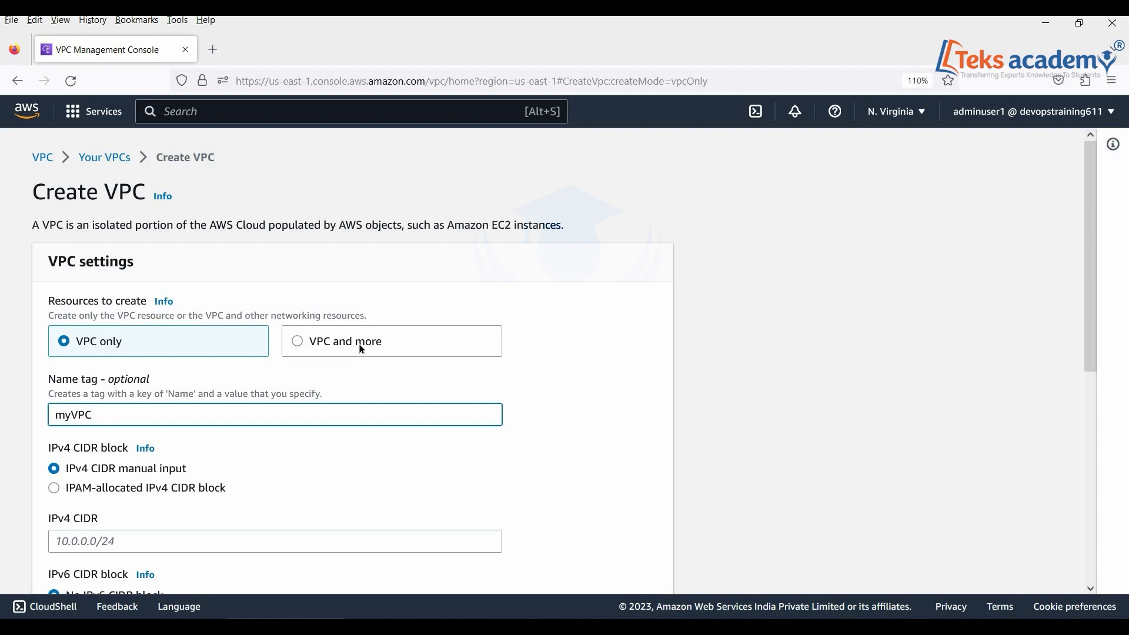
pyautogui.moveTo(1095, 217); pyautogui.dragTo(998, 305)
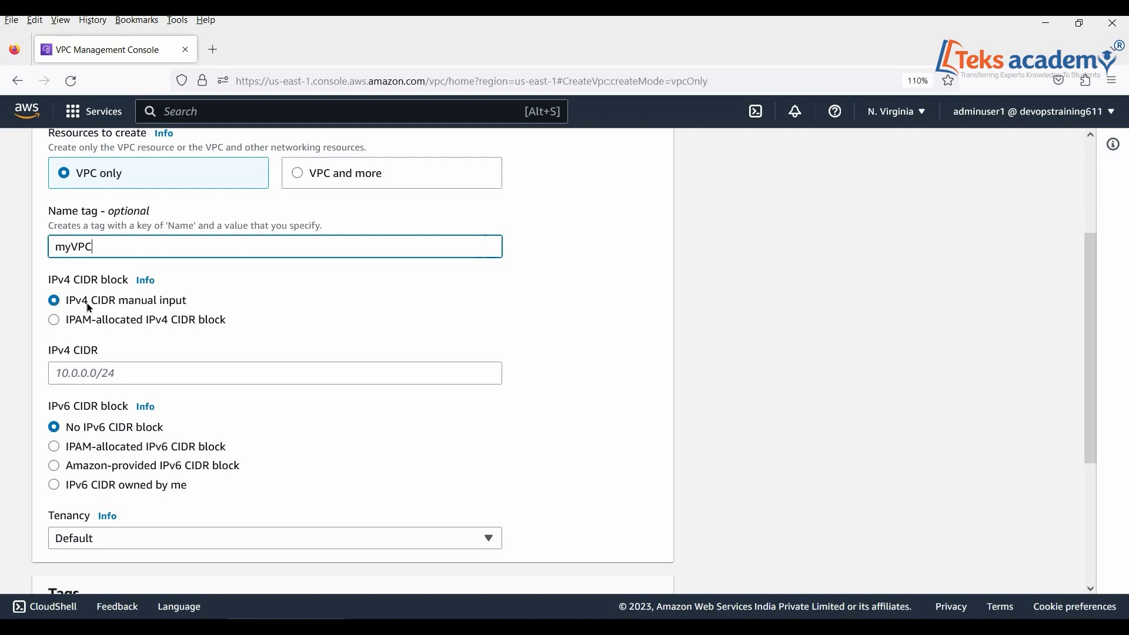
pyautogui.click(170, 372)
pyautogui.write('10.')
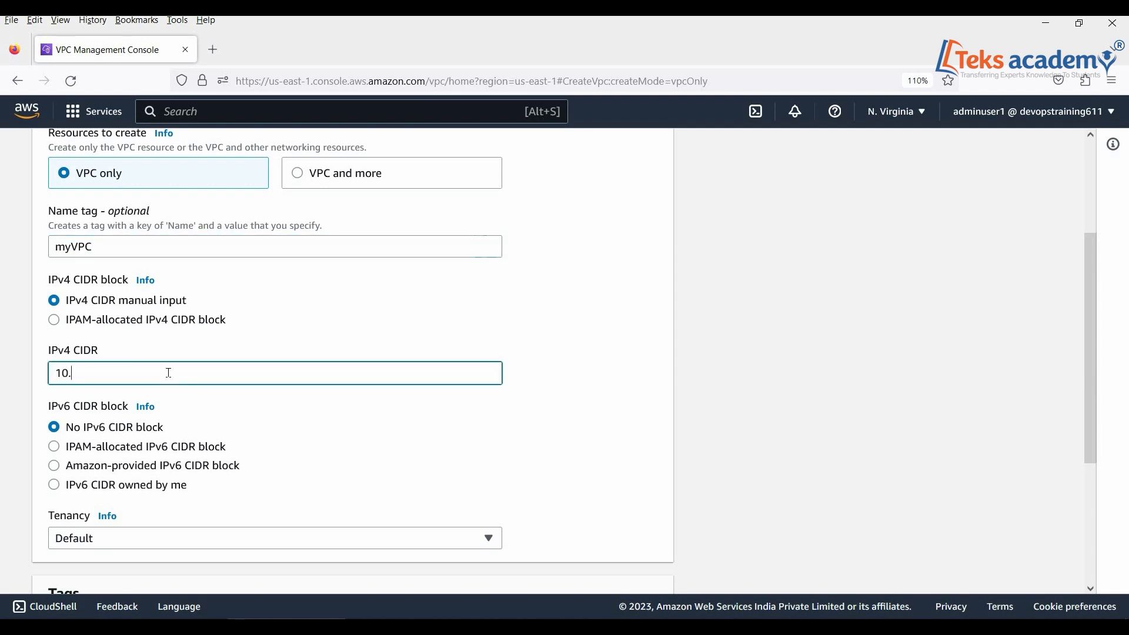
pyautogui.write('0.0.0/16')
pyautogui.scroll(-3, 324, 406)
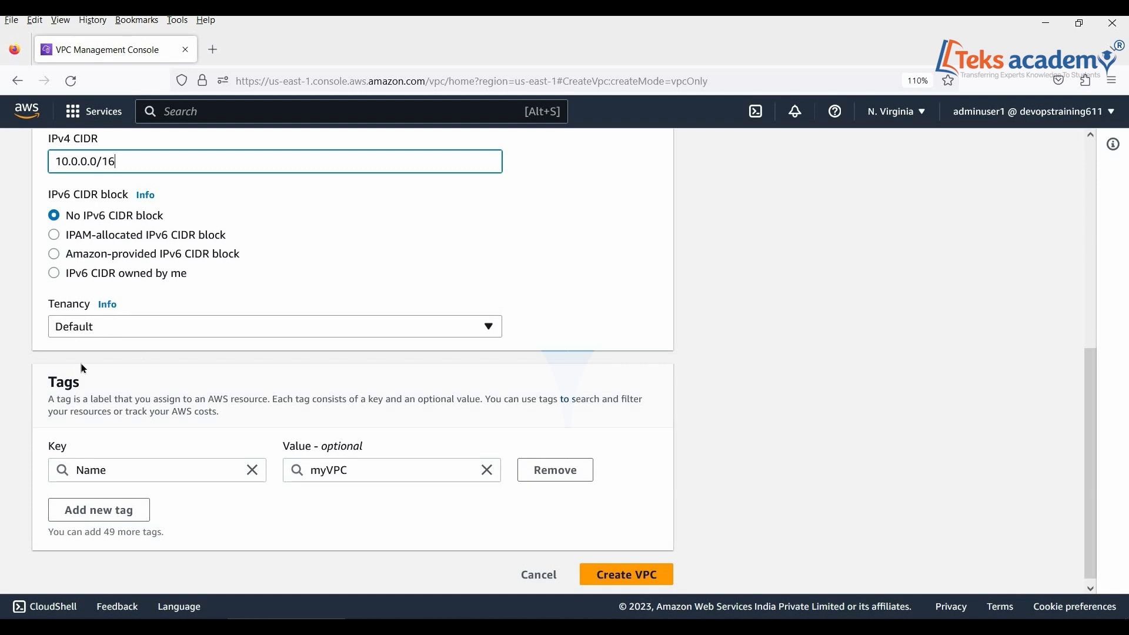
pyautogui.click(621, 582)
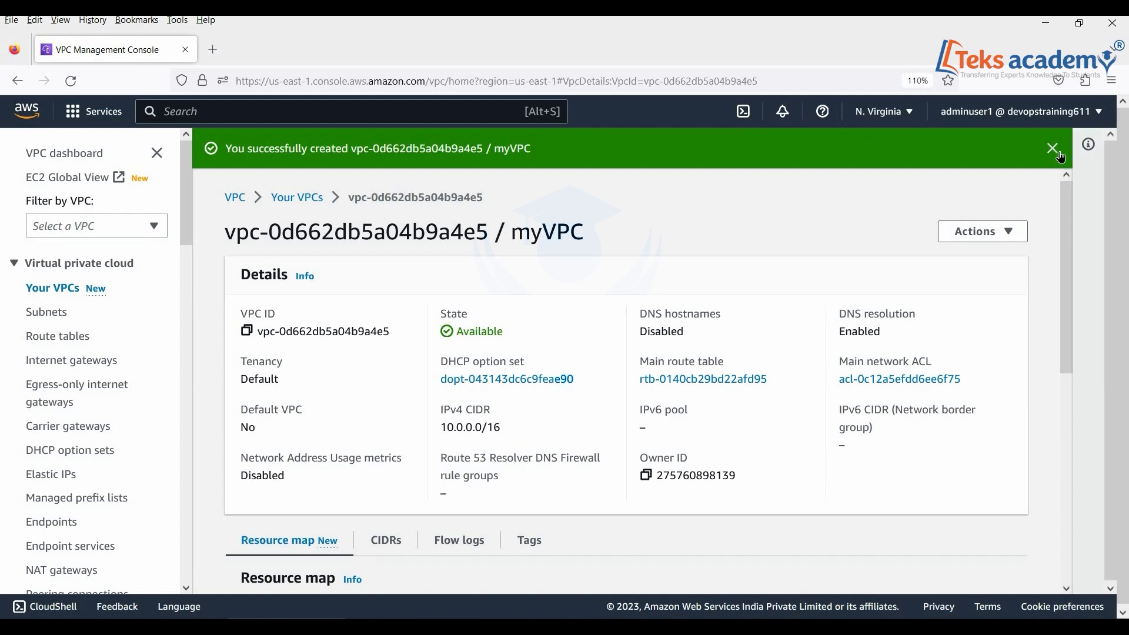
pyautogui.click(1053, 149)
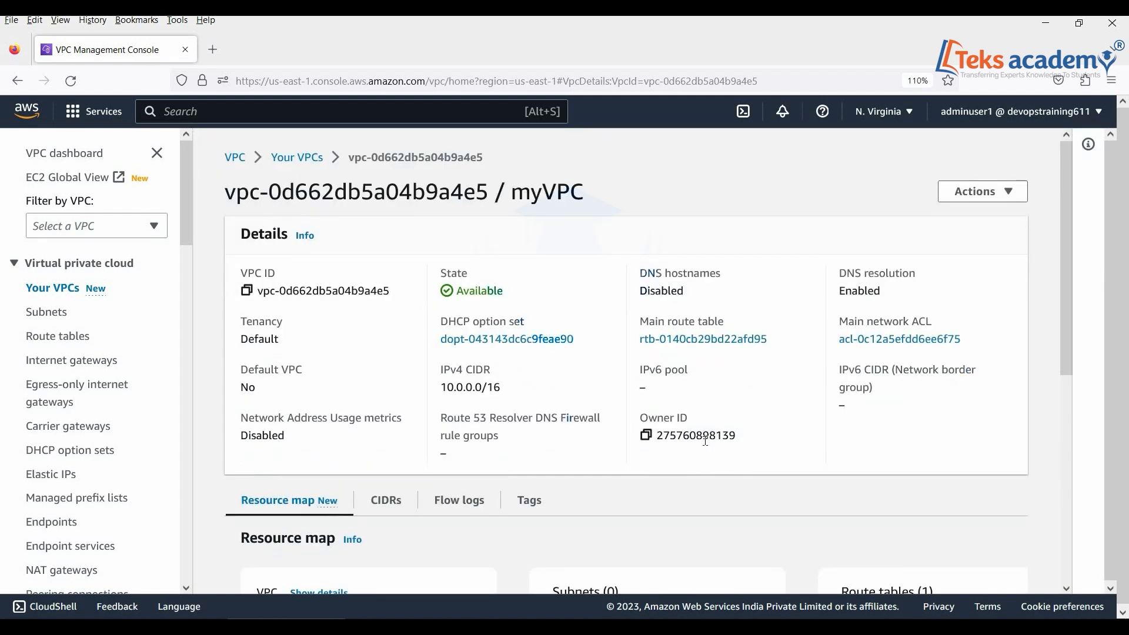
# Inspect the route table in myVPC's resource map and identify it in the route tables list by its VPC.
pyautogui.scroll(-3, 705, 440)
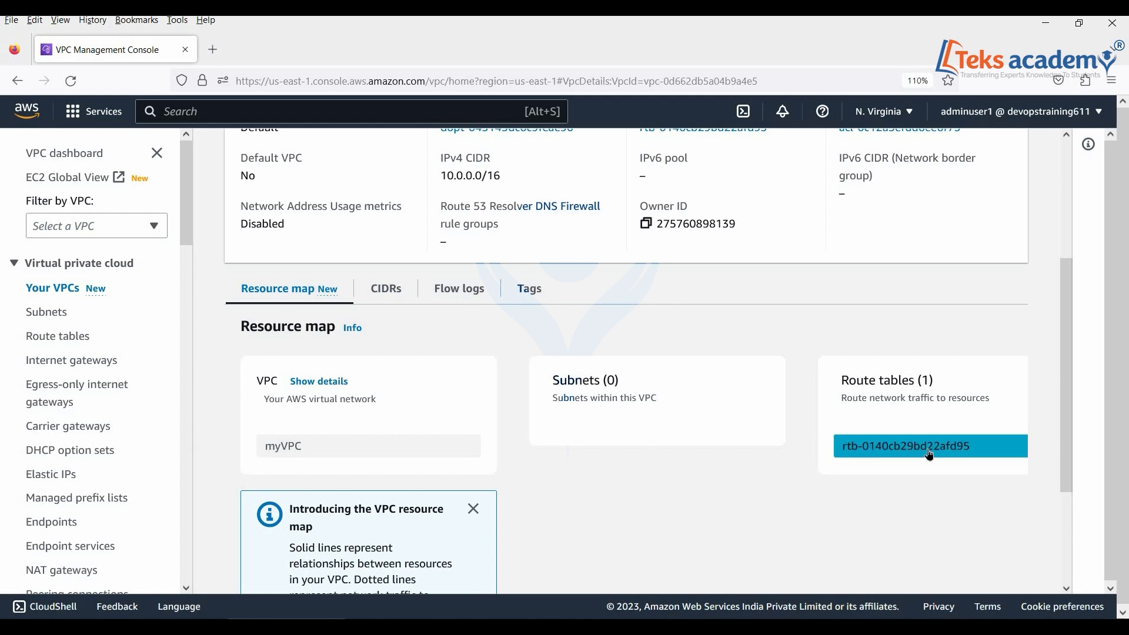
pyautogui.click(893, 453)
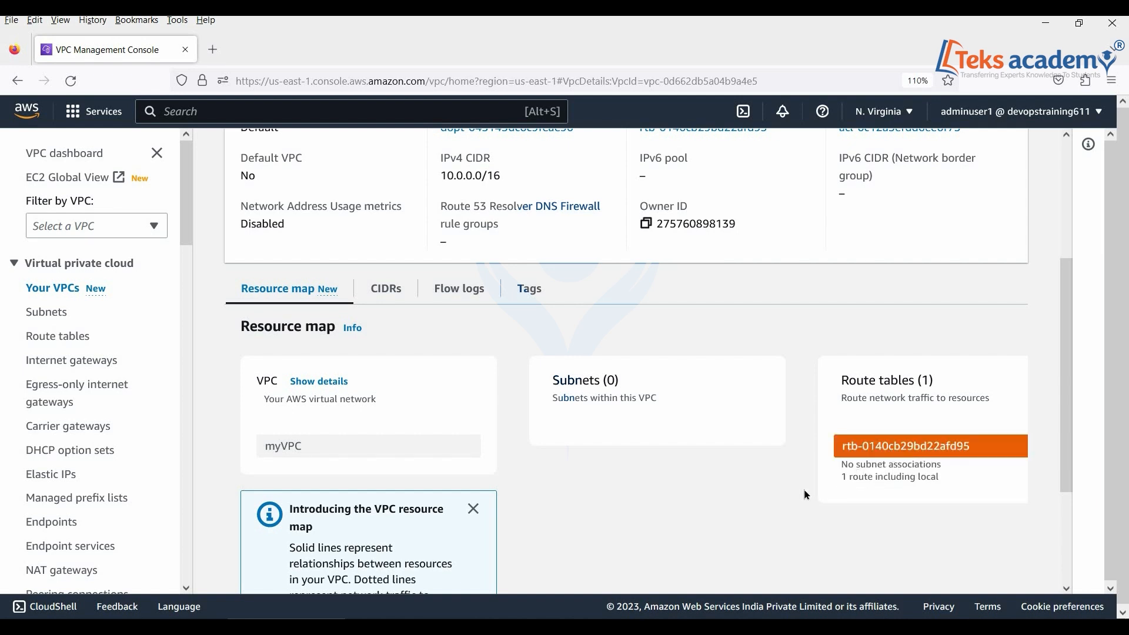
pyautogui.click(60, 343)
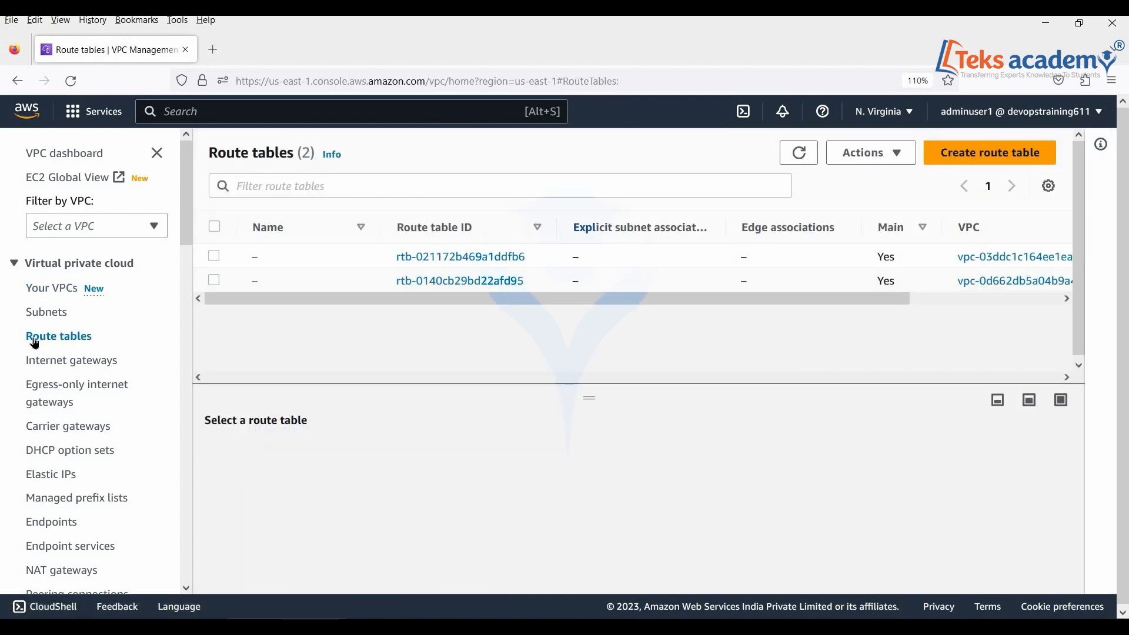
pyautogui.moveTo(565, 307); pyautogui.dragTo(751, 307)
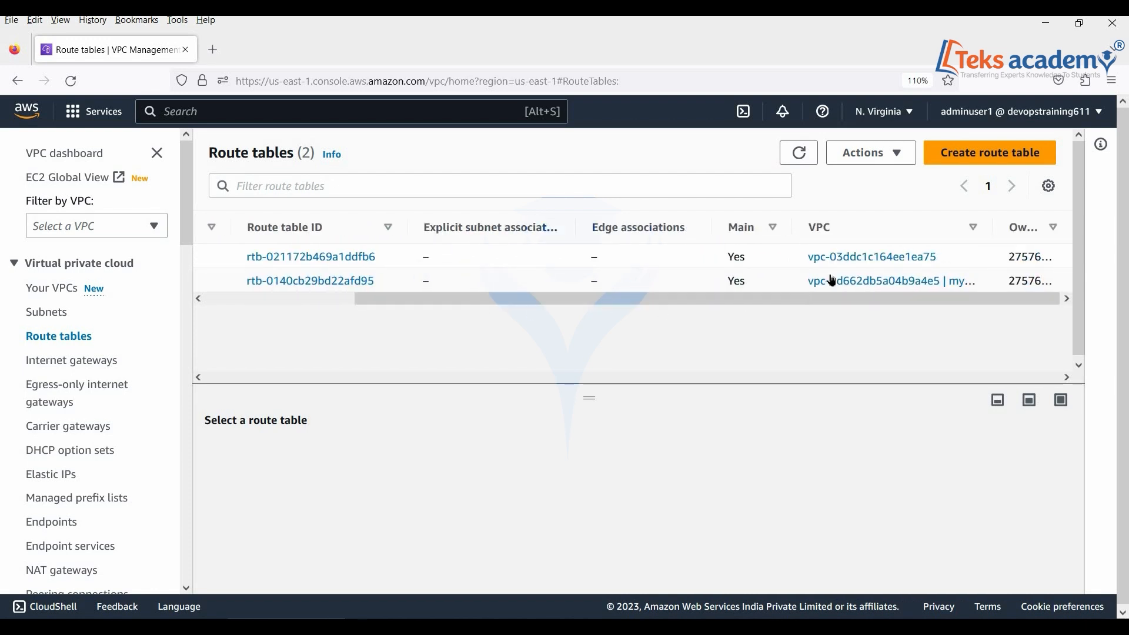
pyautogui.click(681, 259)
pyautogui.moveTo(620, 309); pyautogui.dragTo(646, 308)
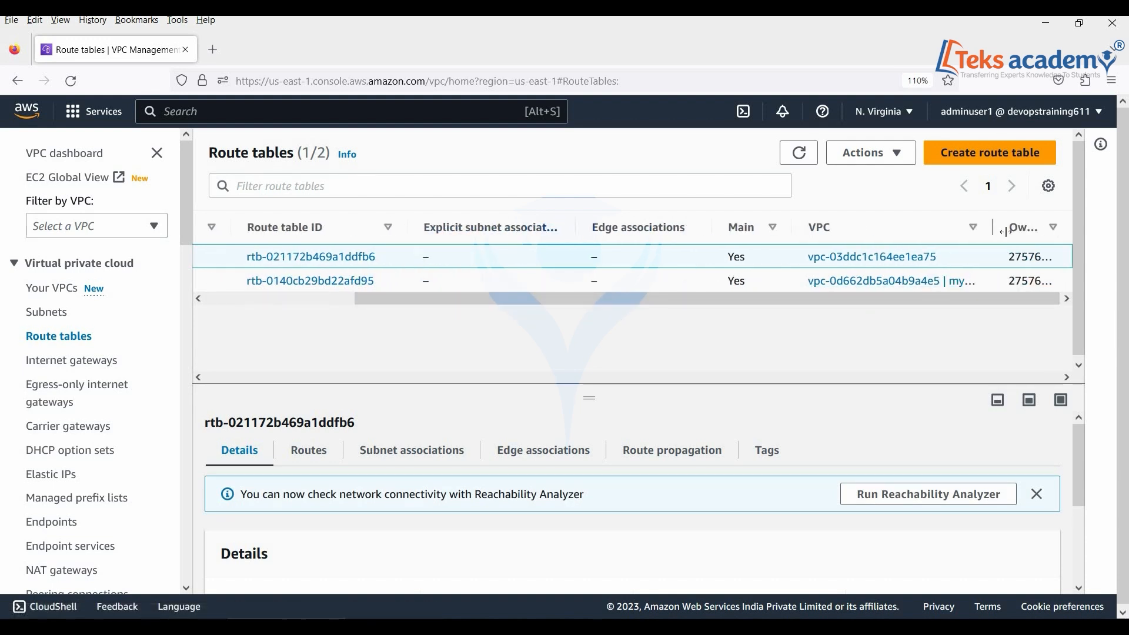
pyautogui.moveTo(994, 230); pyautogui.dragTo(1021, 232)
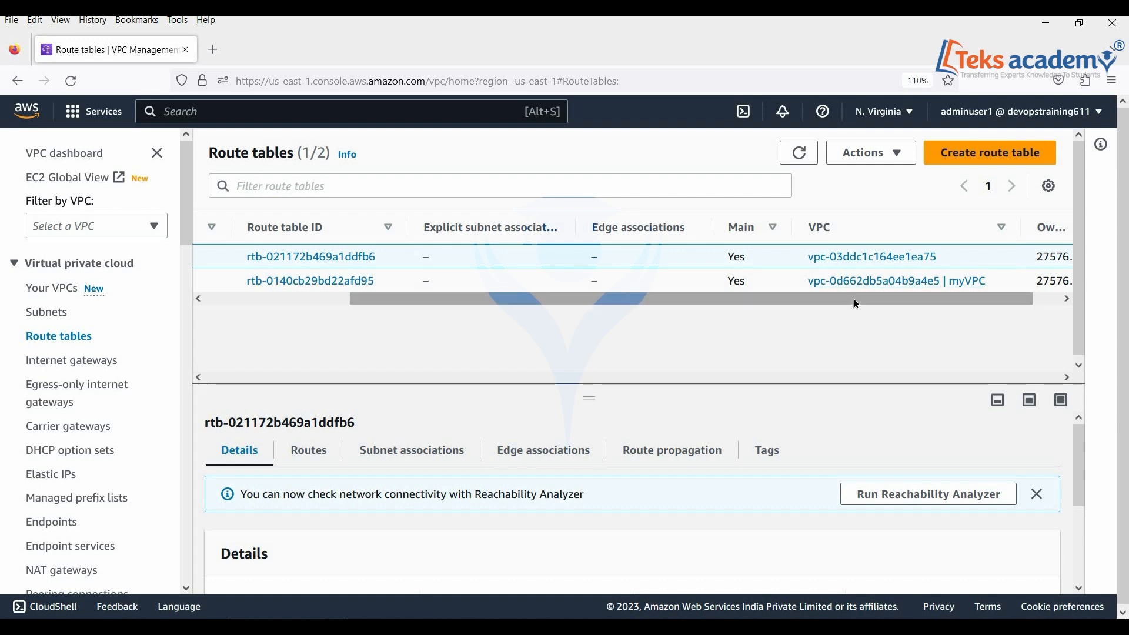
pyautogui.moveTo(647, 300); pyautogui.dragTo(437, 293)
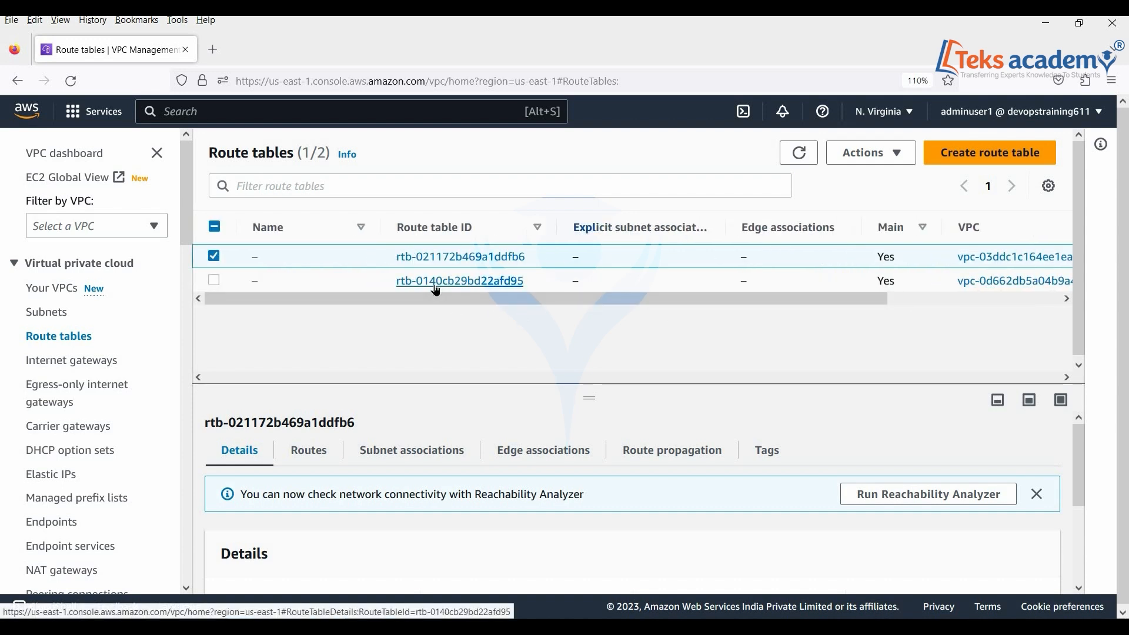
# Open the details of myVPC's route table and review its routes and subnet associations.
pyautogui.click(436, 282)
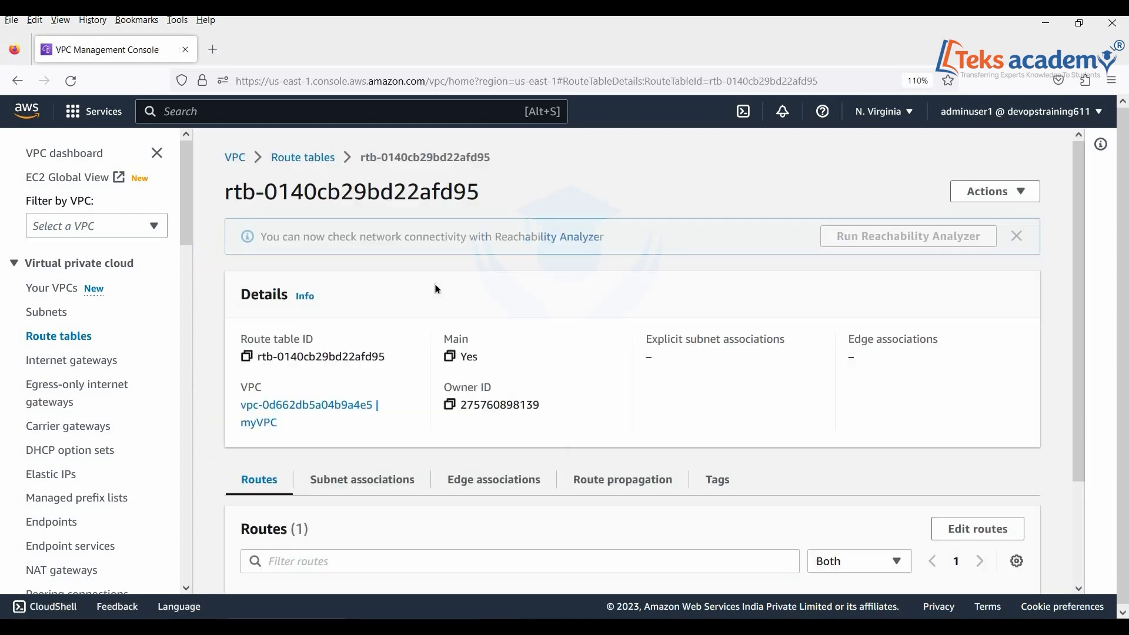
pyautogui.scroll(-2, 816, 359)
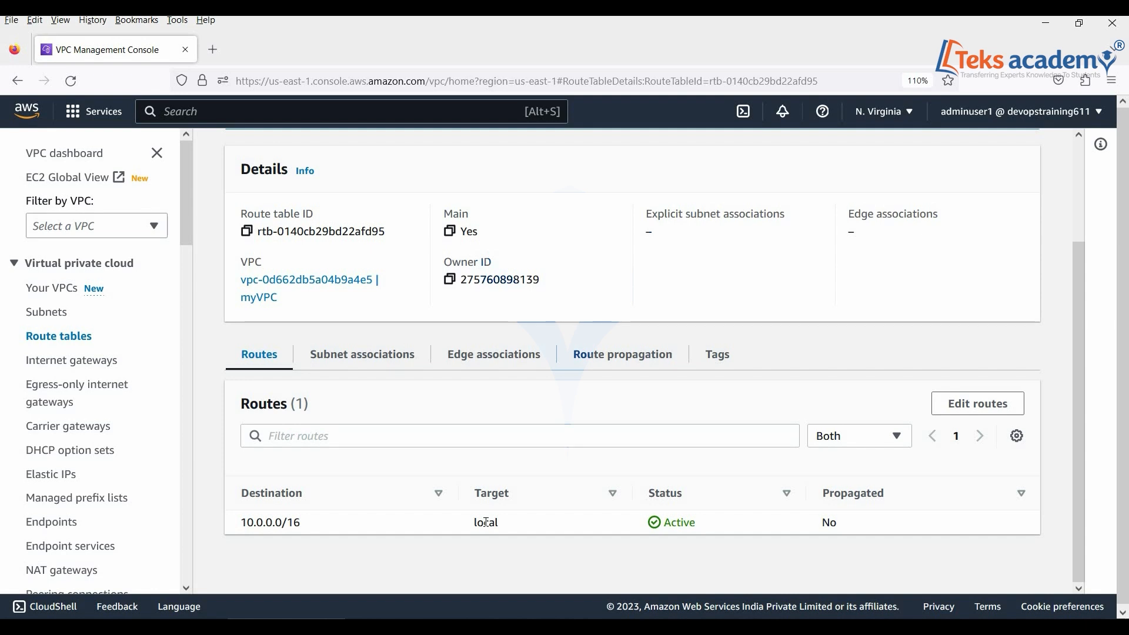
pyautogui.click(383, 360)
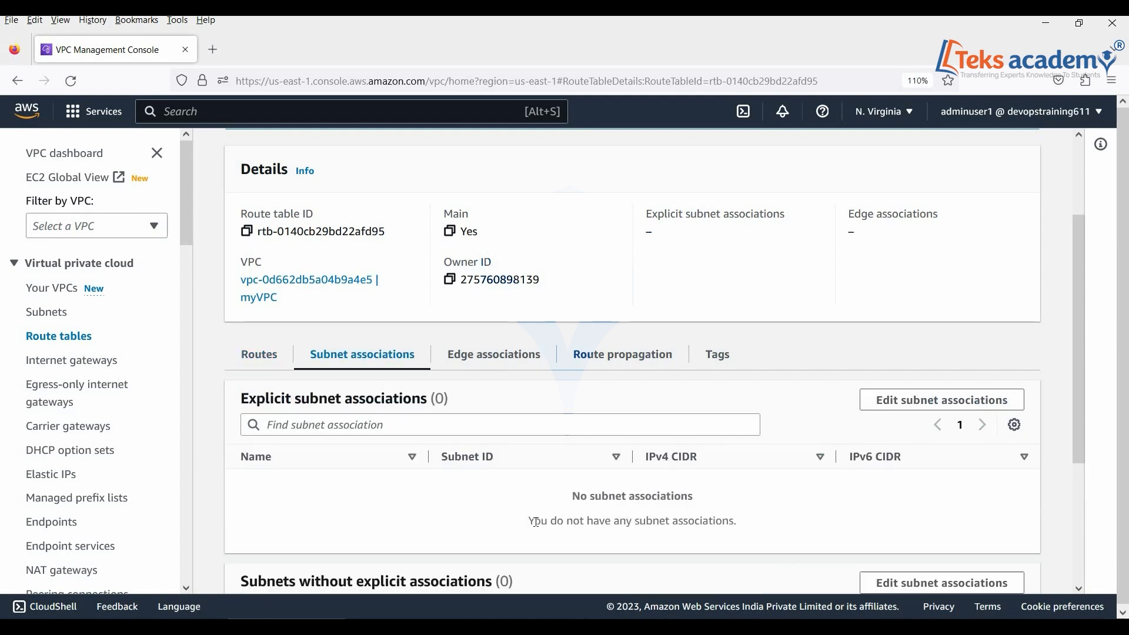
pyautogui.scroll(-3, 536, 523)
pyautogui.scroll(3, 536, 523)
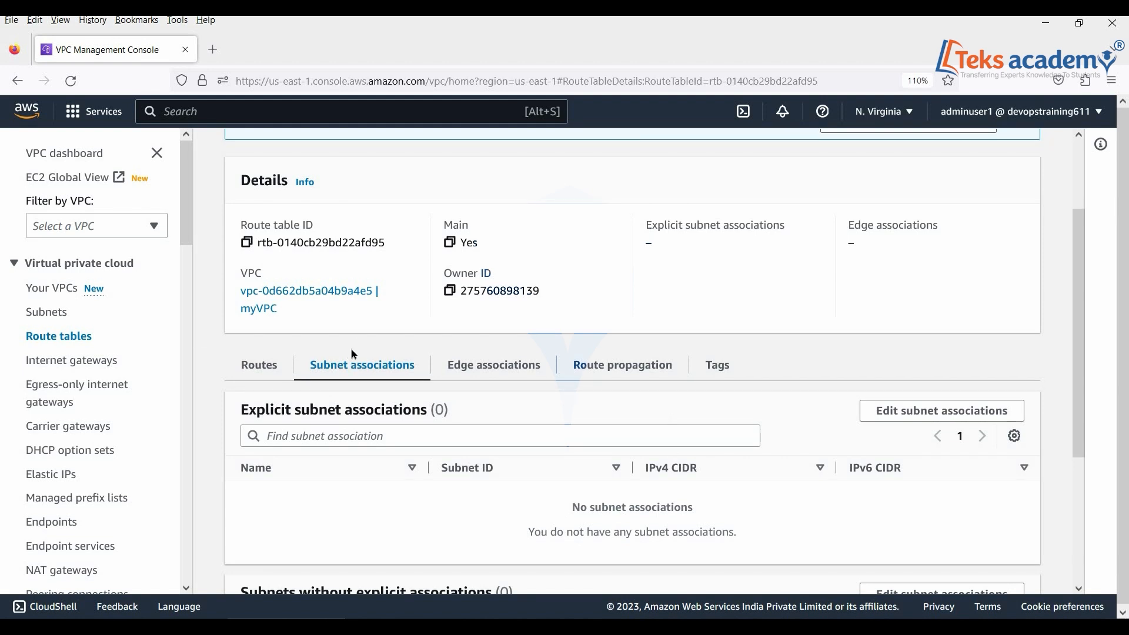
# Create an internet gateway with the name tag myIGW.
pyautogui.click(61, 361)
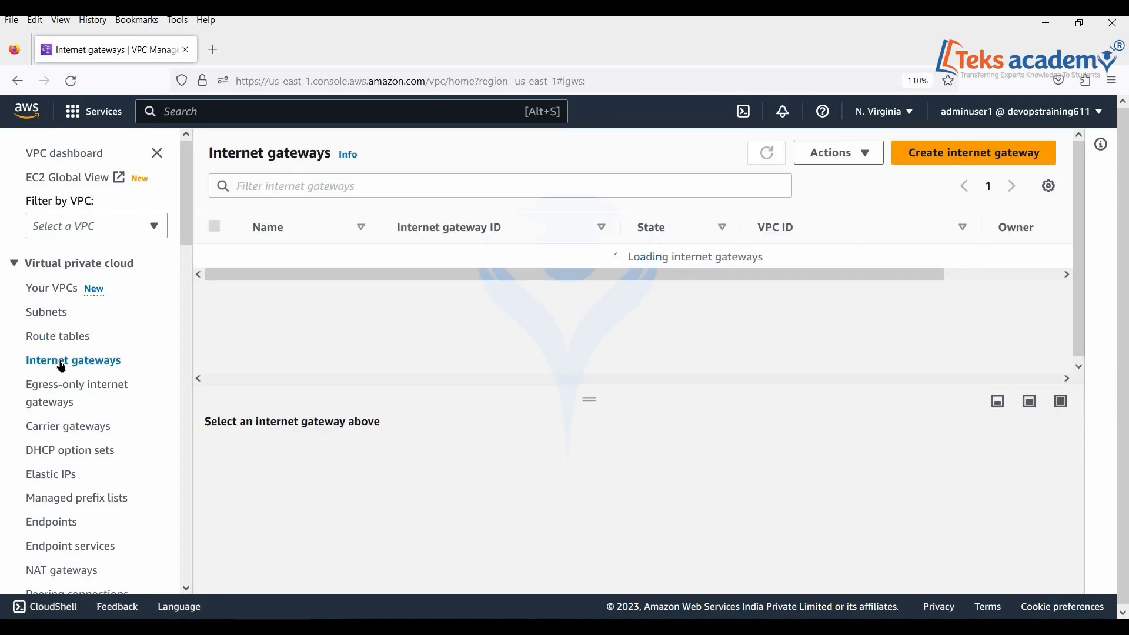
pyautogui.moveTo(594, 279); pyautogui.dragTo(485, 289)
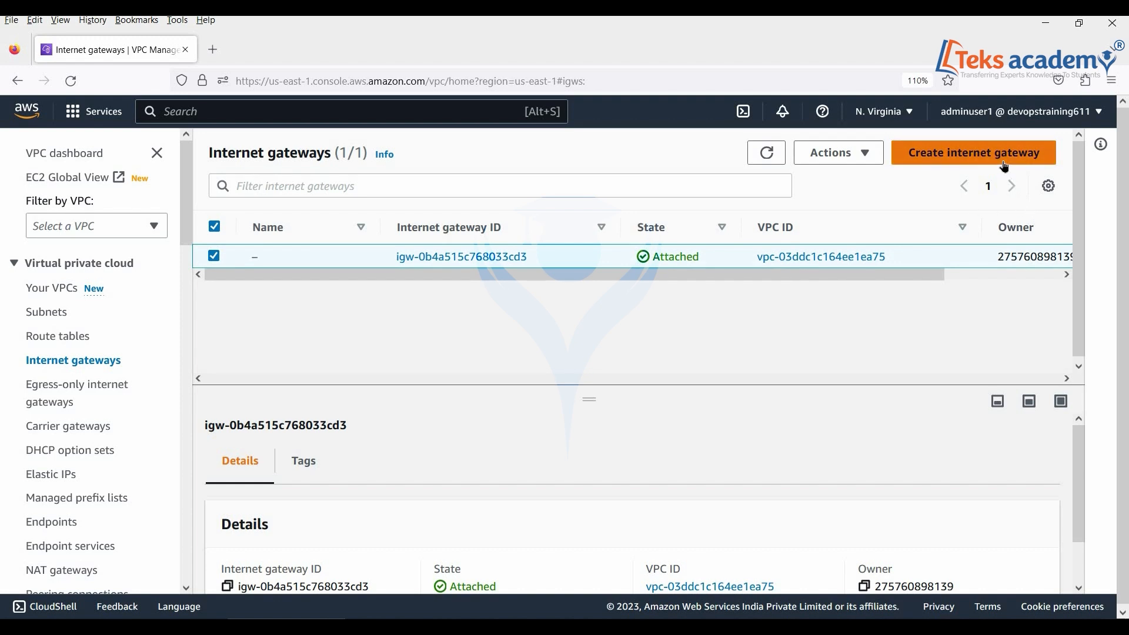
pyautogui.click(966, 166)
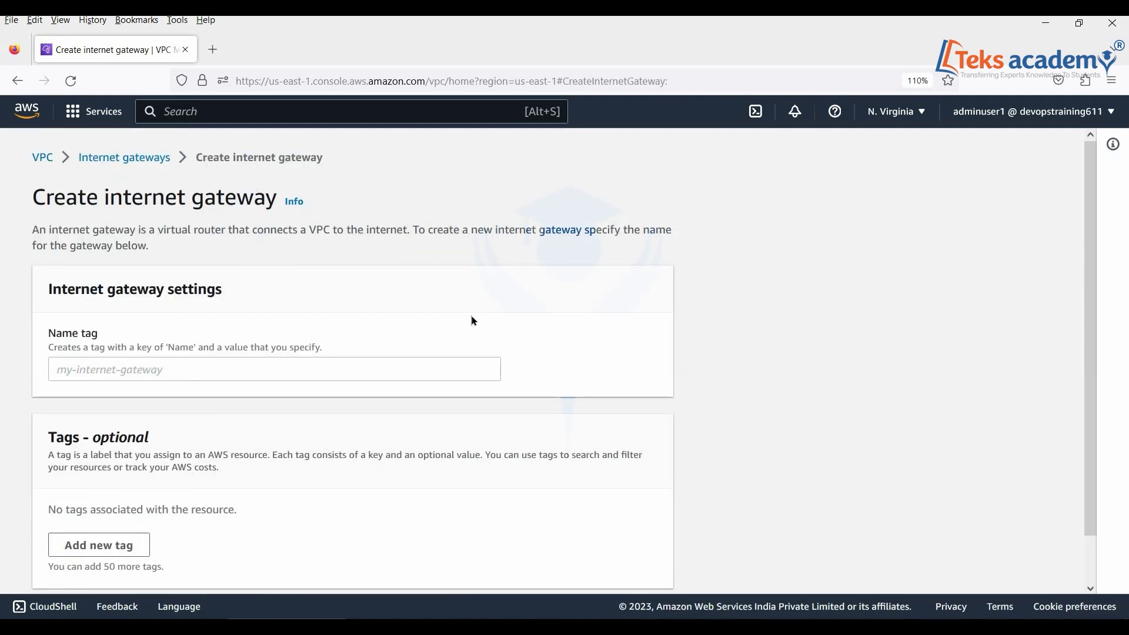
pyautogui.click(365, 362)
pyautogui.write('m')
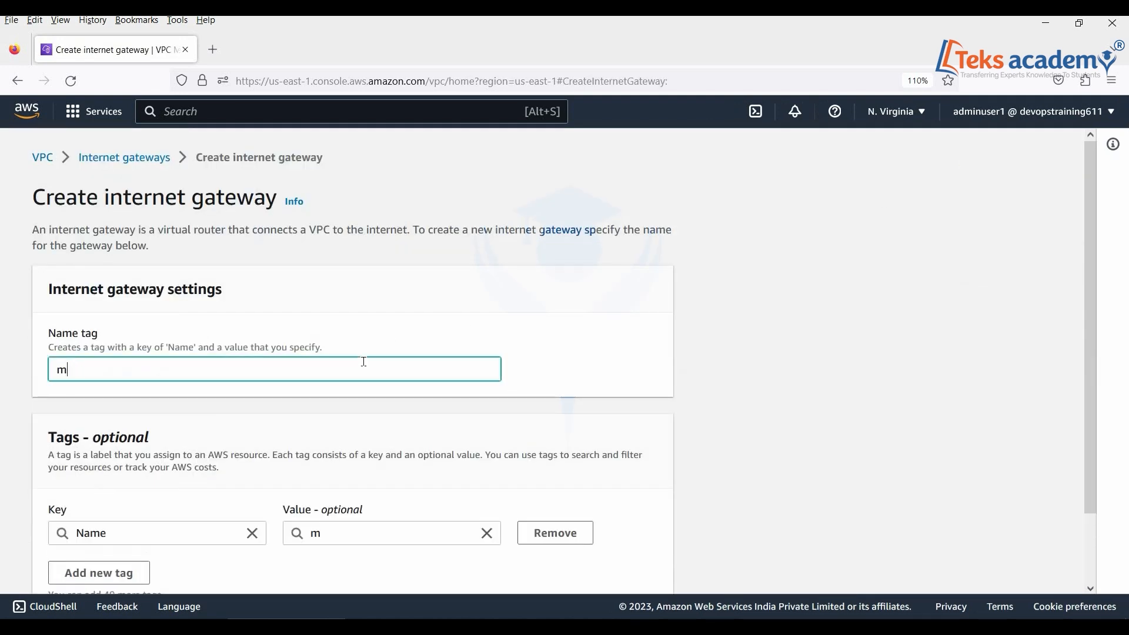
pyautogui.write('yIGW')
pyautogui.scroll(-2, 364, 362)
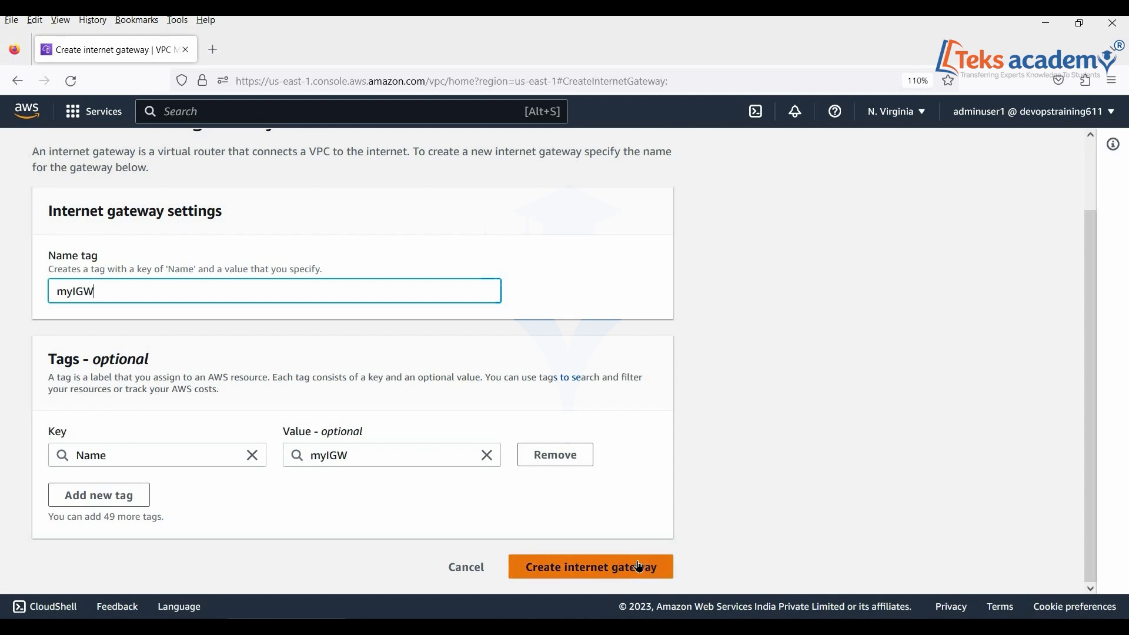
pyautogui.click(609, 573)
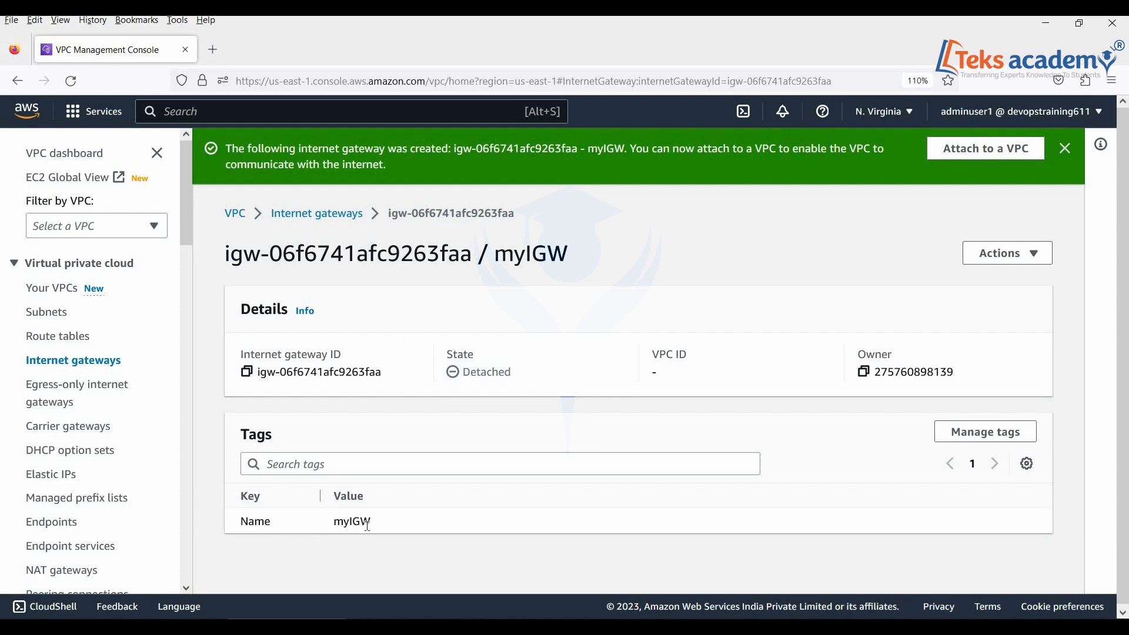
# Attach the myIGW internet gateway to myVPC and check its state in the internet gateways list.
pyautogui.click(310, 221)
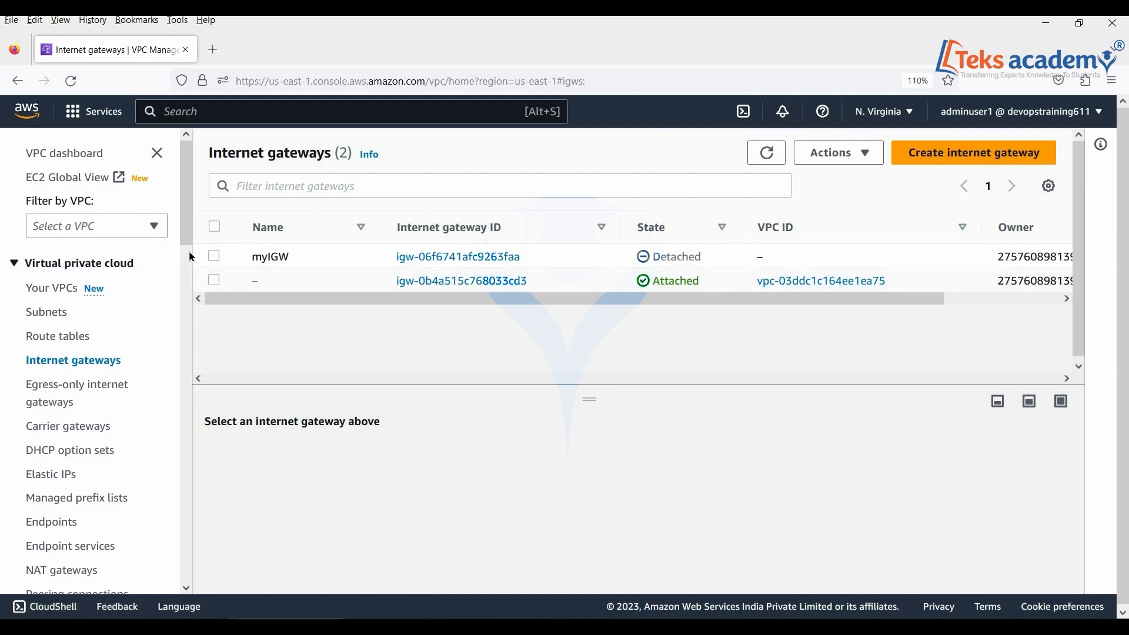
pyautogui.click(215, 256)
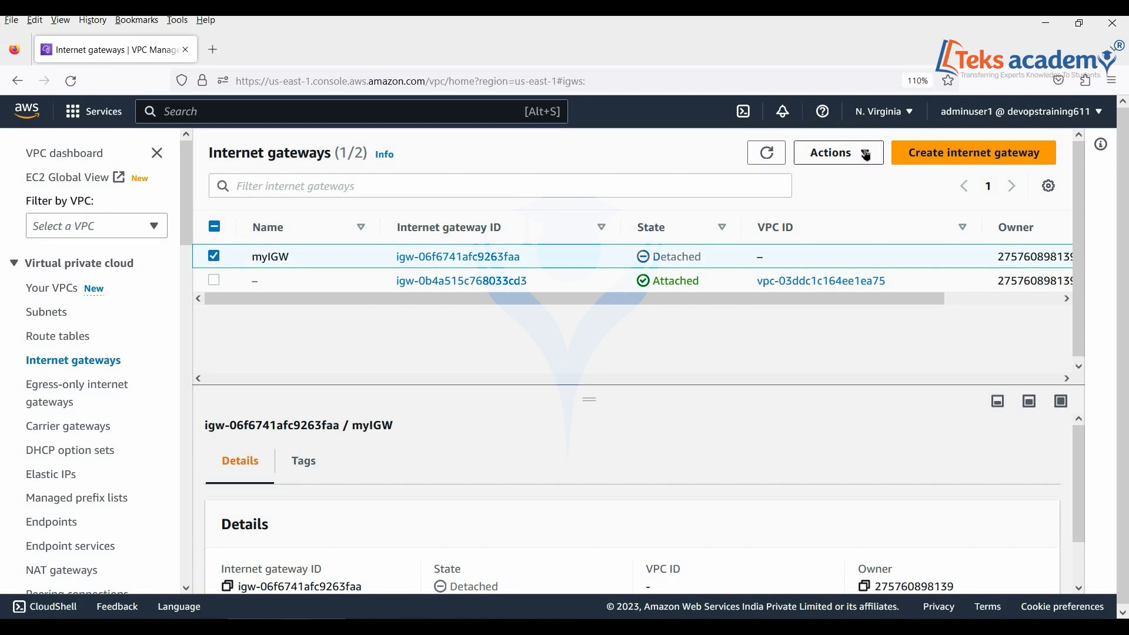
pyautogui.click(868, 156)
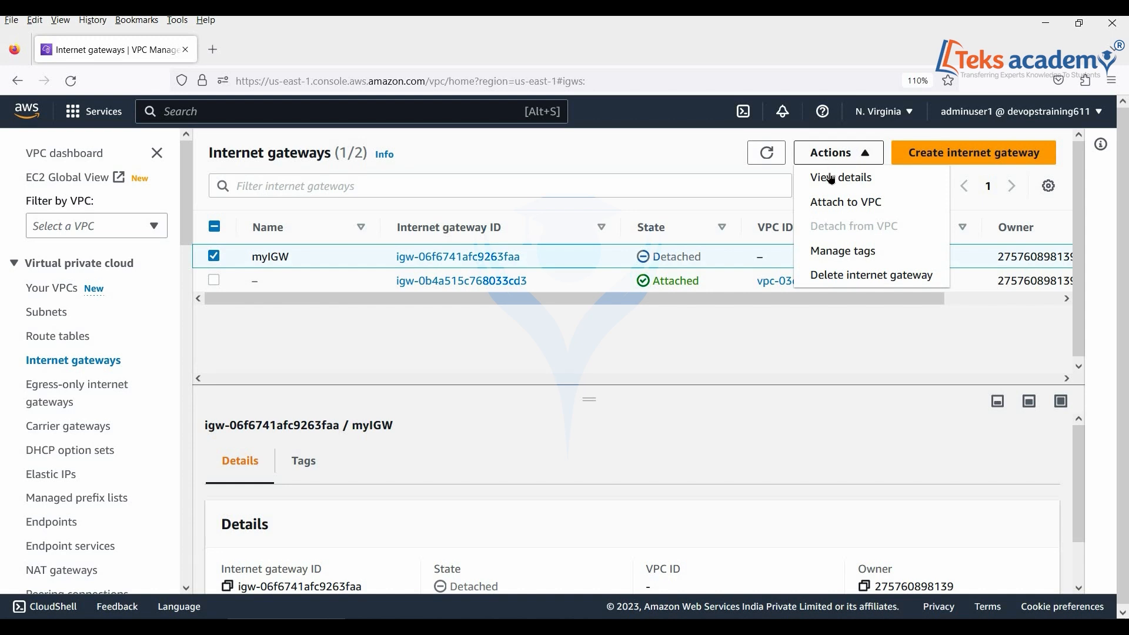
pyautogui.click(837, 203)
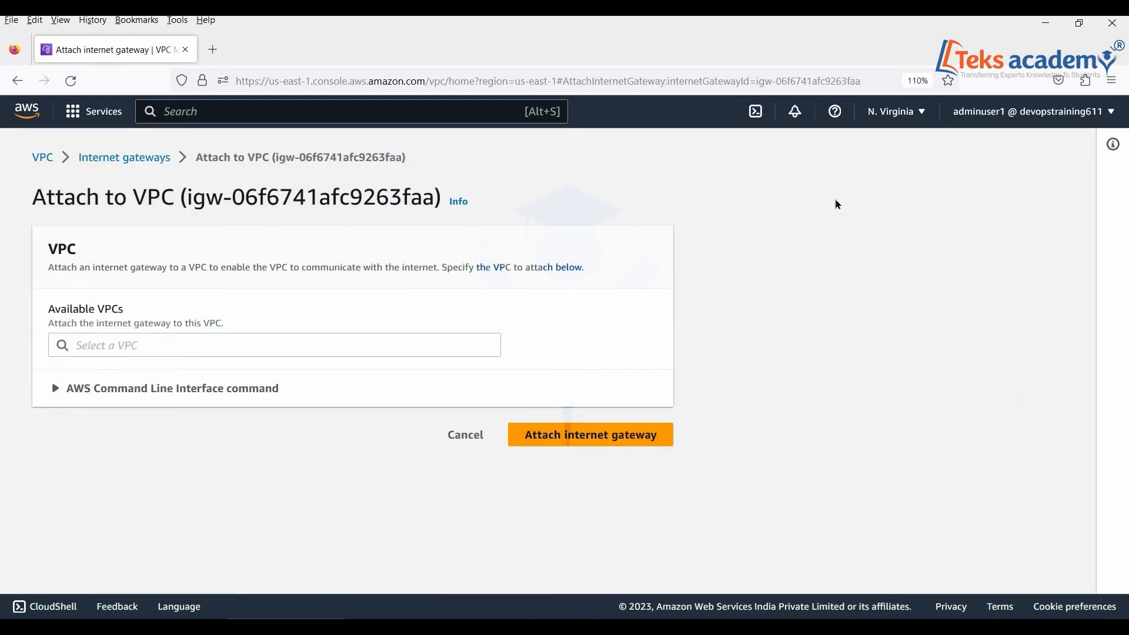
pyautogui.click(166, 341)
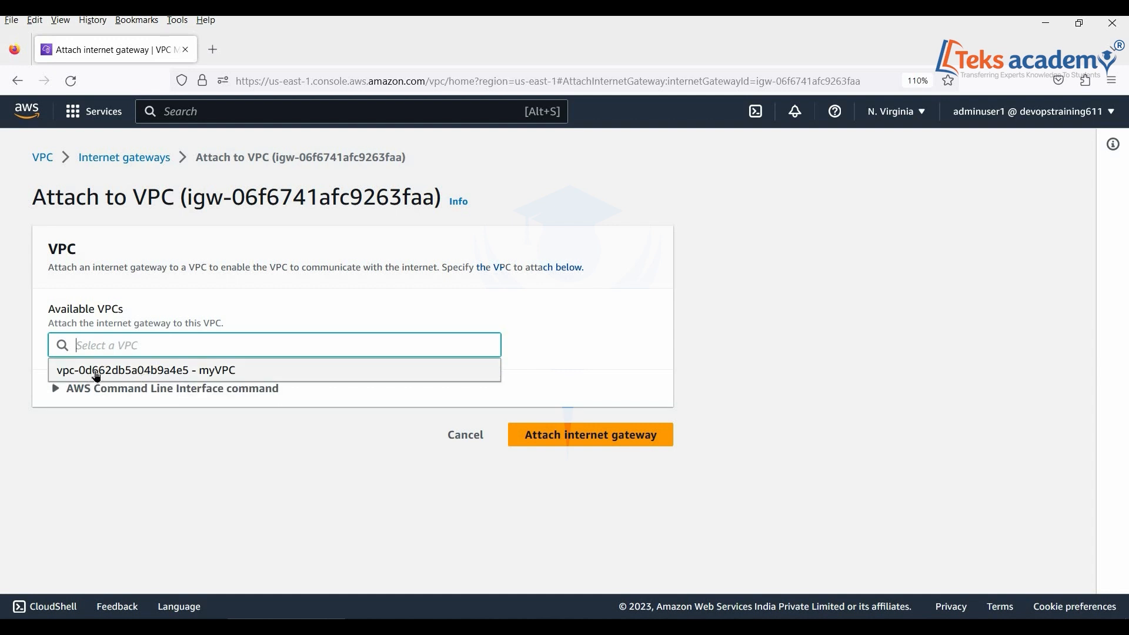
pyautogui.click(213, 373)
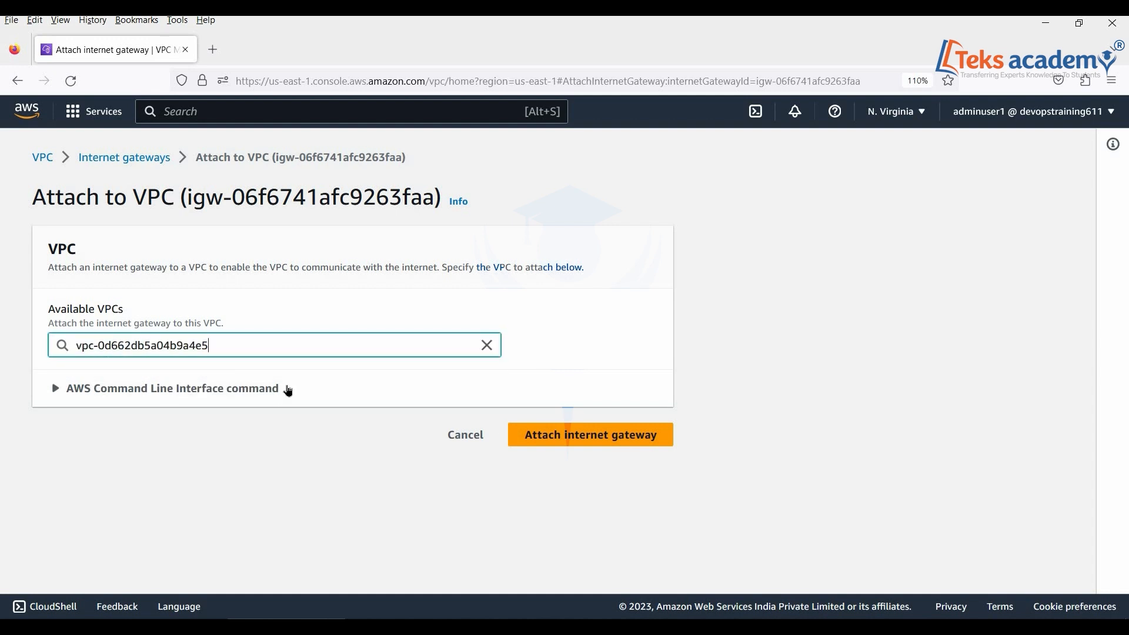
pyautogui.click(555, 436)
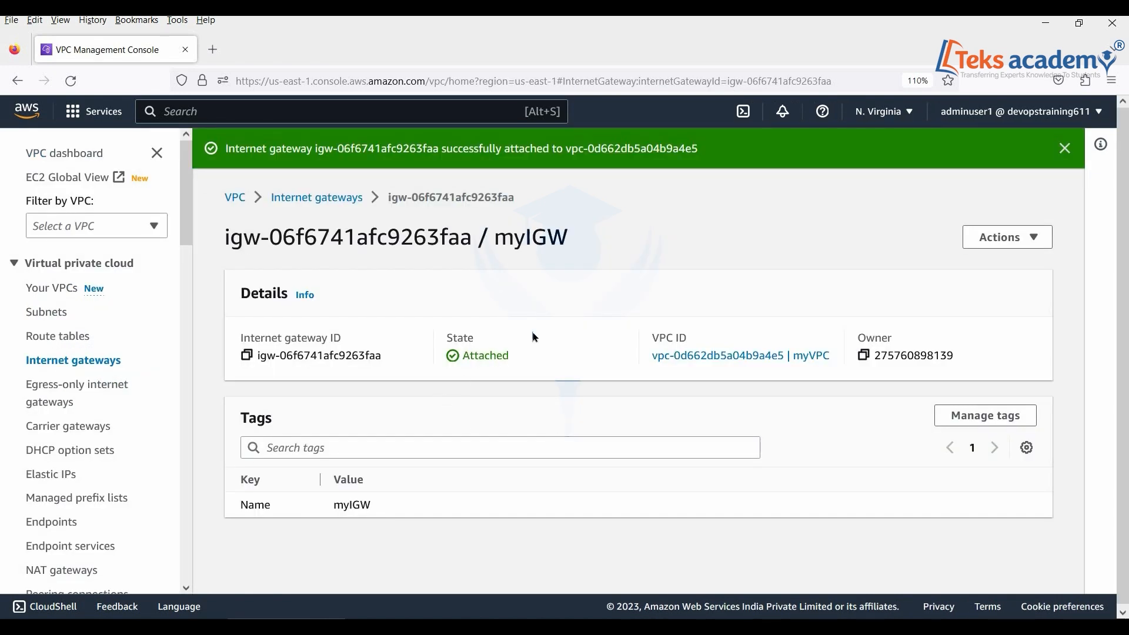
pyautogui.click(1065, 148)
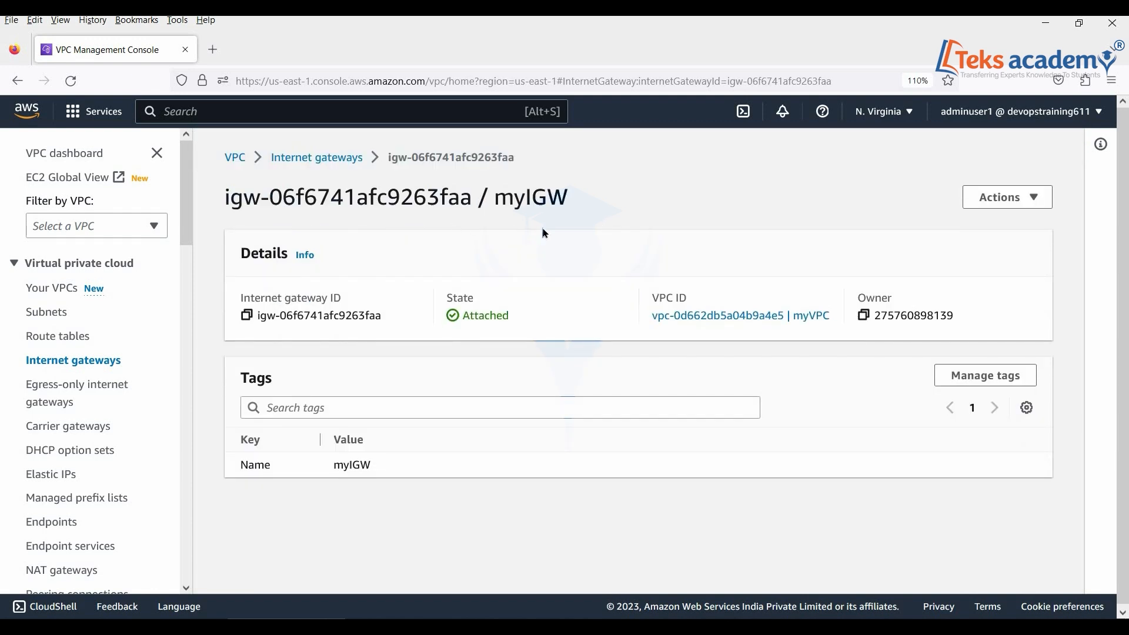
pyautogui.click(316, 159)
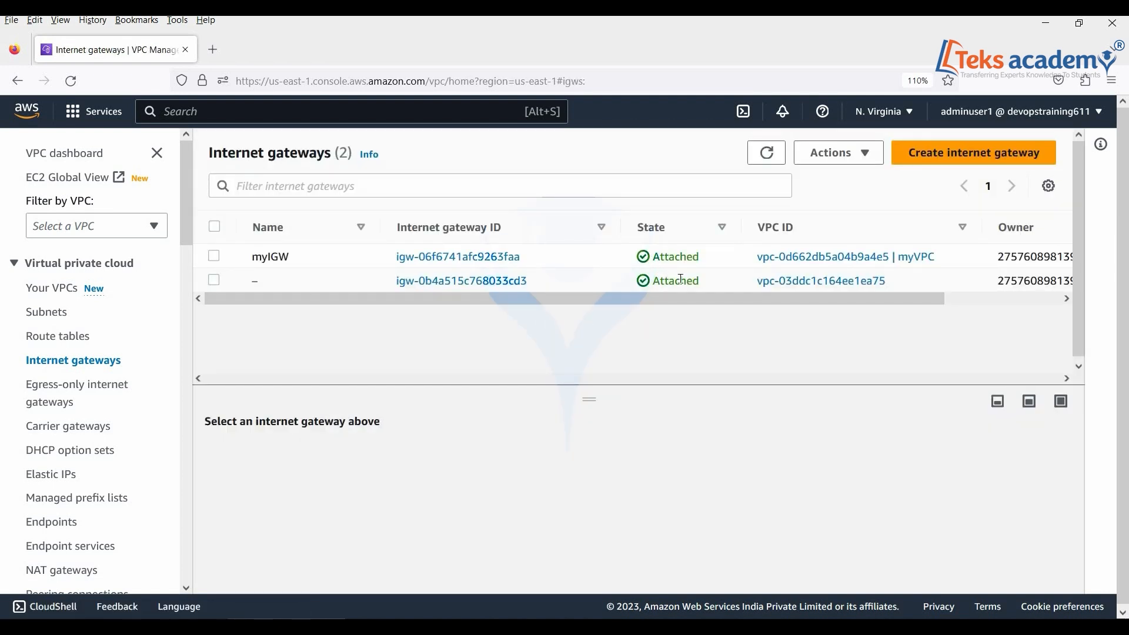
# Review the existing subnets and start creating a subnet with myVPC as its VPC.
pyautogui.click(47, 313)
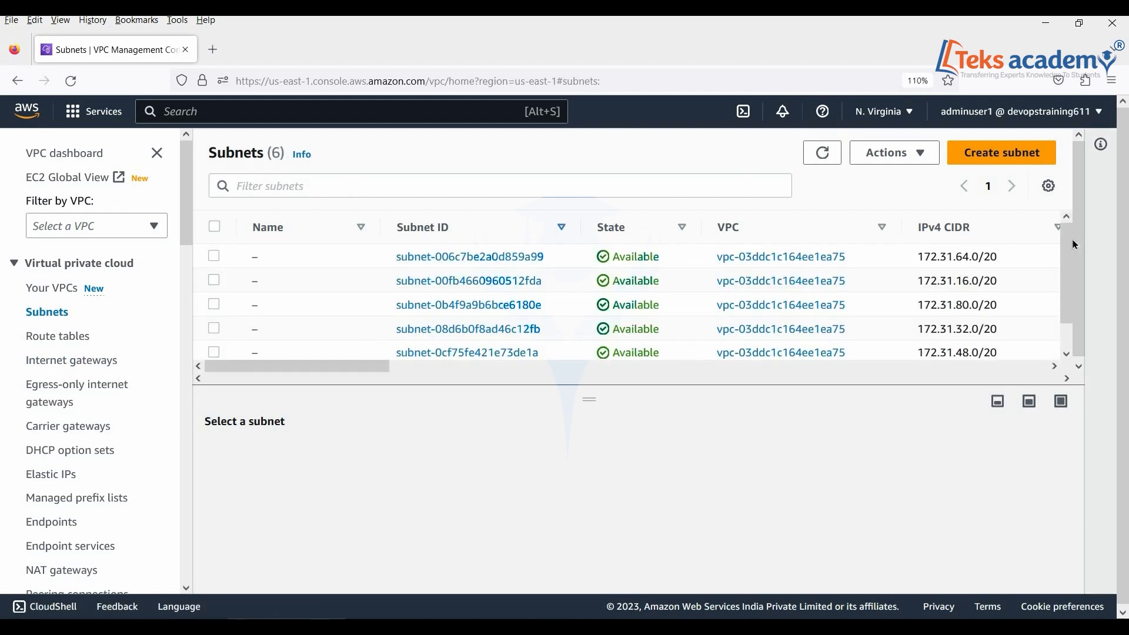
pyautogui.moveTo(1067, 239); pyautogui.dragTo(1068, 290)
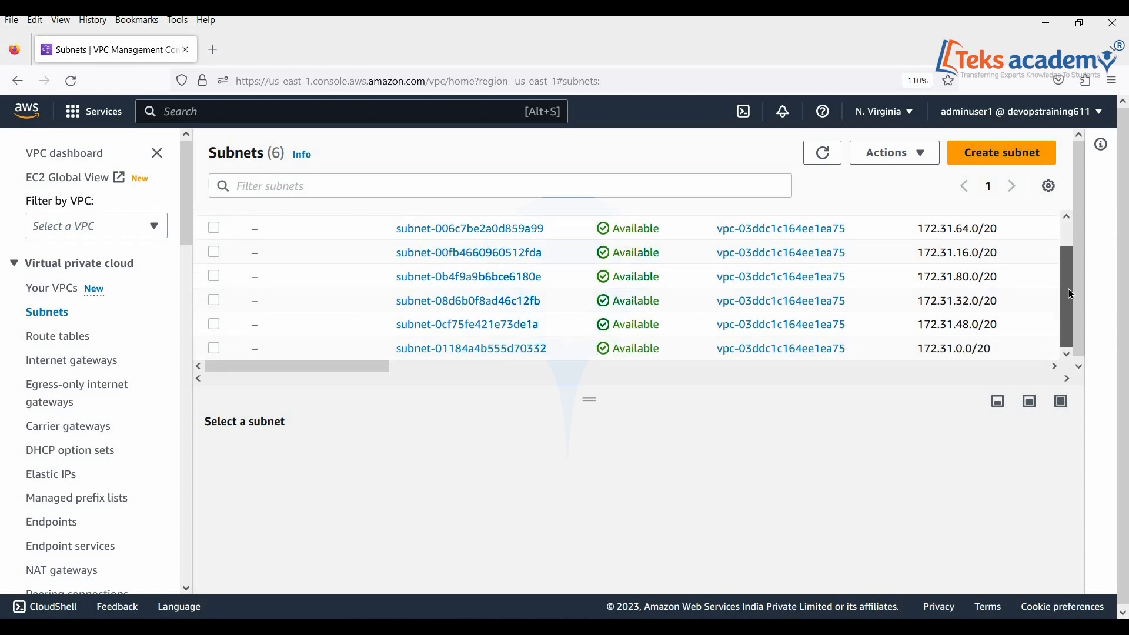
pyautogui.click(1073, 230)
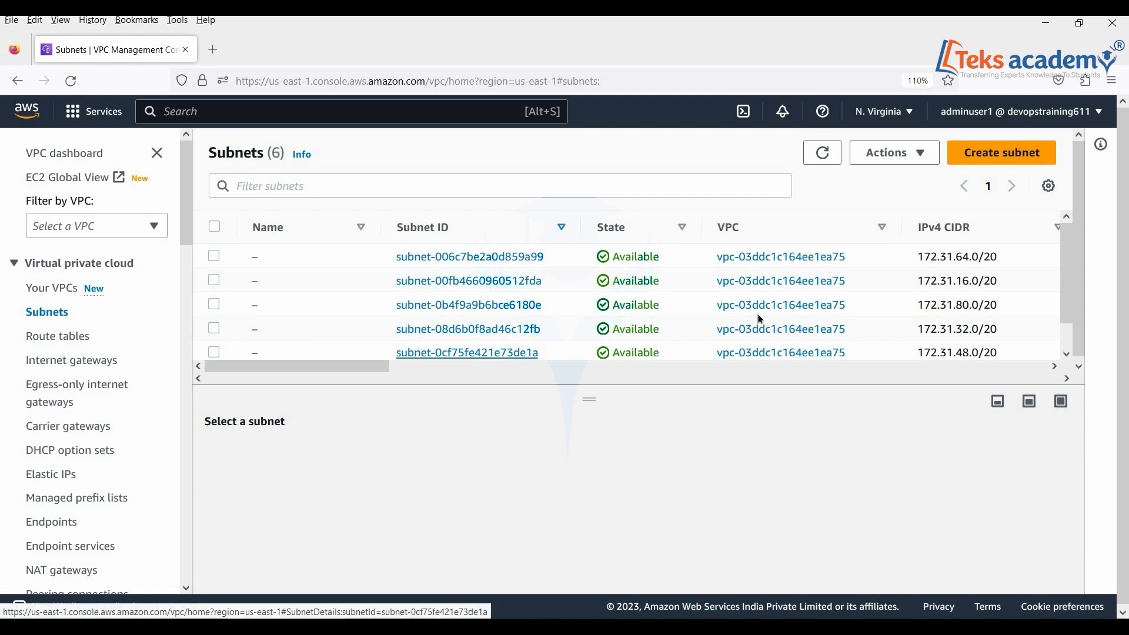
pyautogui.click(1010, 164)
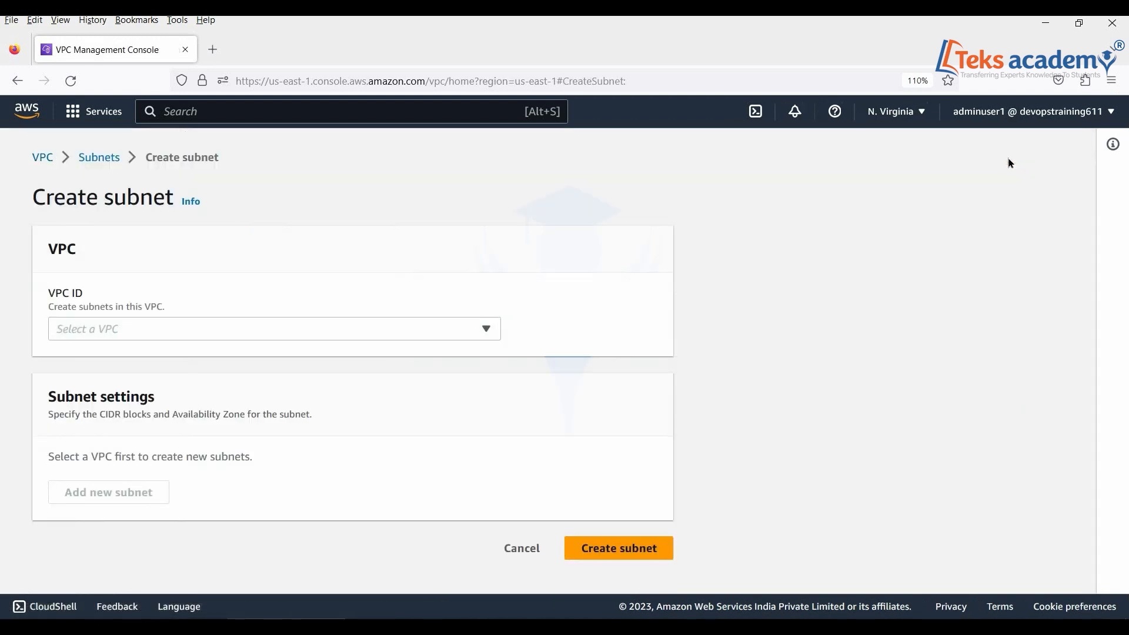
pyautogui.click(350, 332)
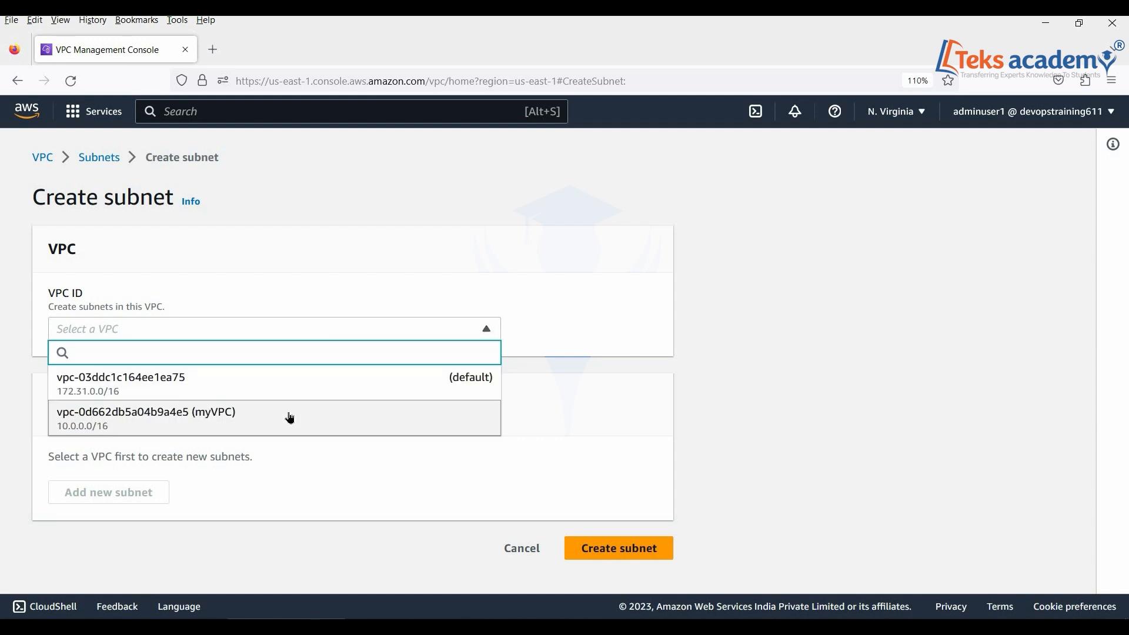
pyautogui.click(184, 425)
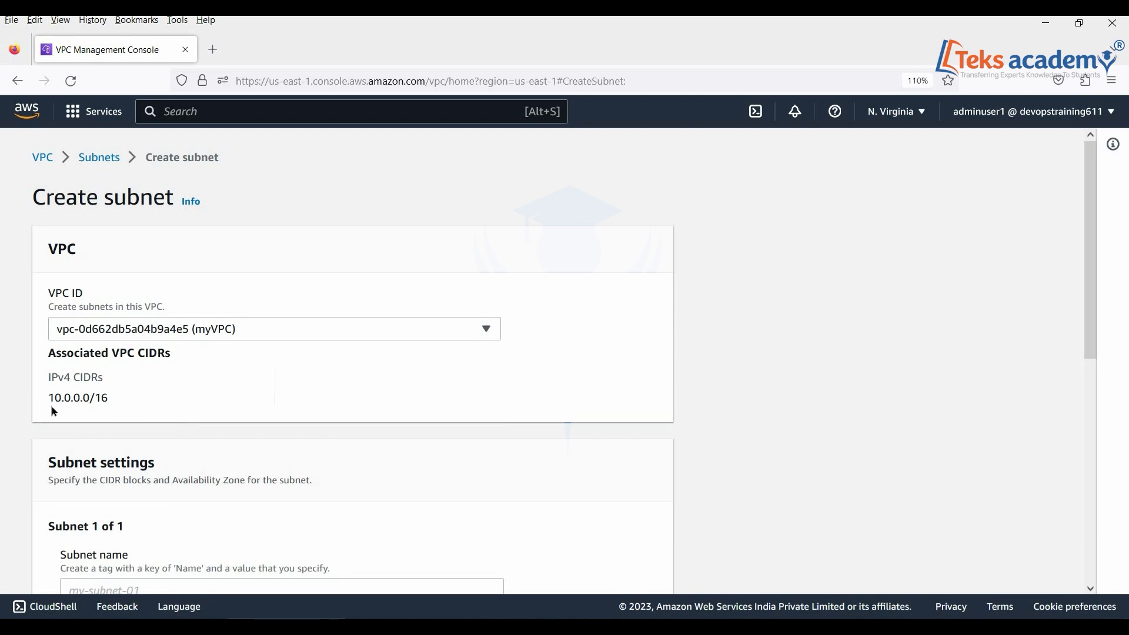
pyautogui.moveTo(50, 400); pyautogui.dragTo(116, 401)
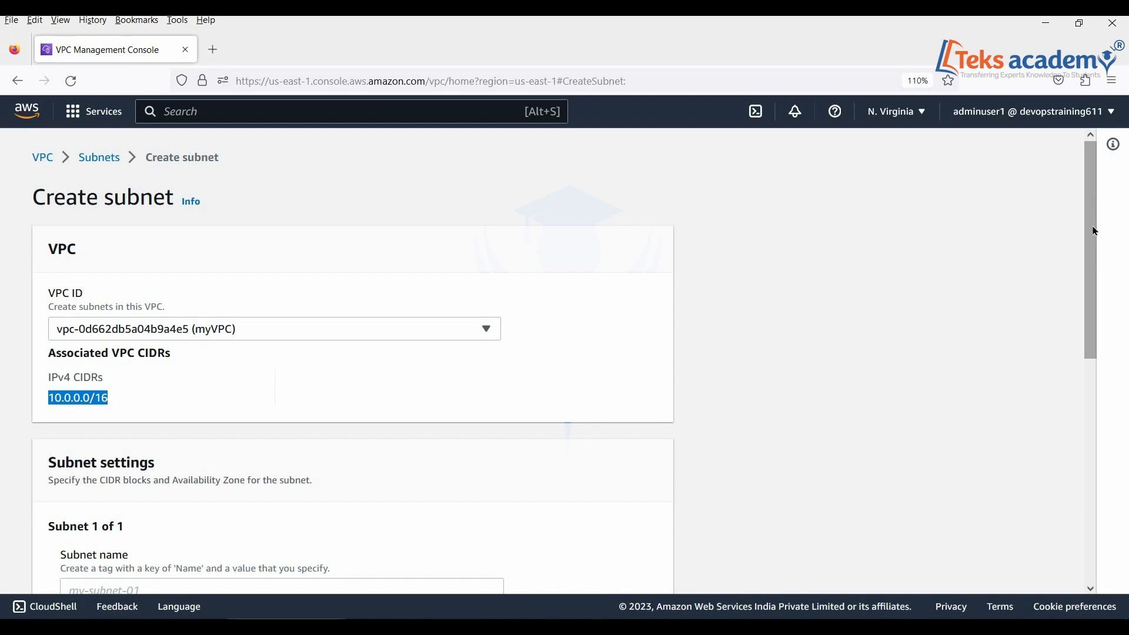
pyautogui.moveTo(1098, 232); pyautogui.dragTo(1104, 336)
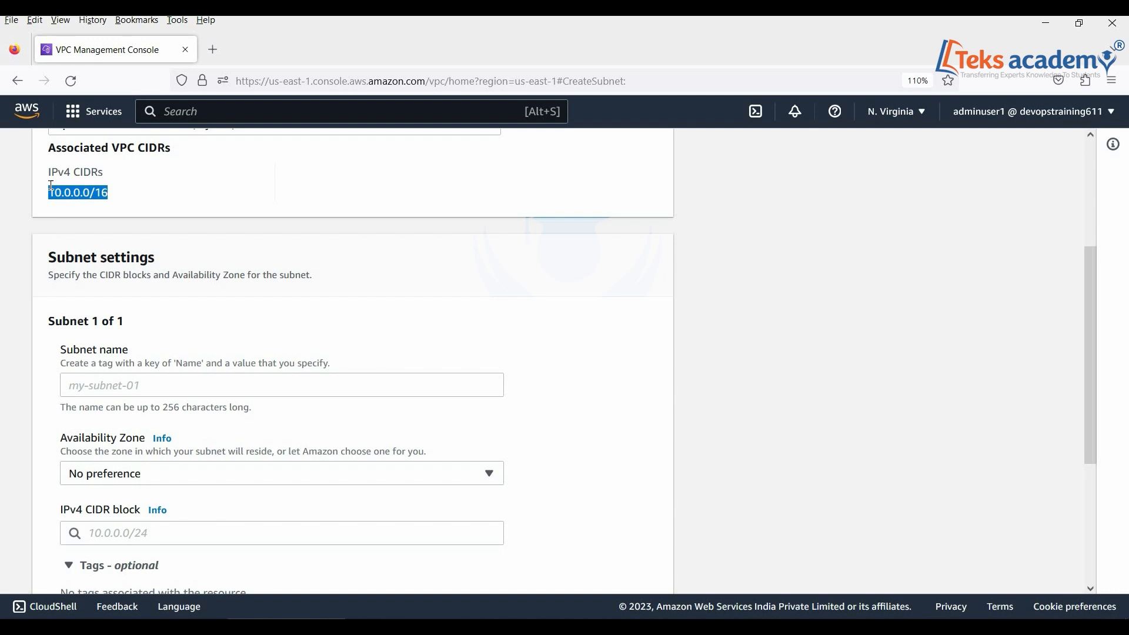
pyautogui.click(88, 189)
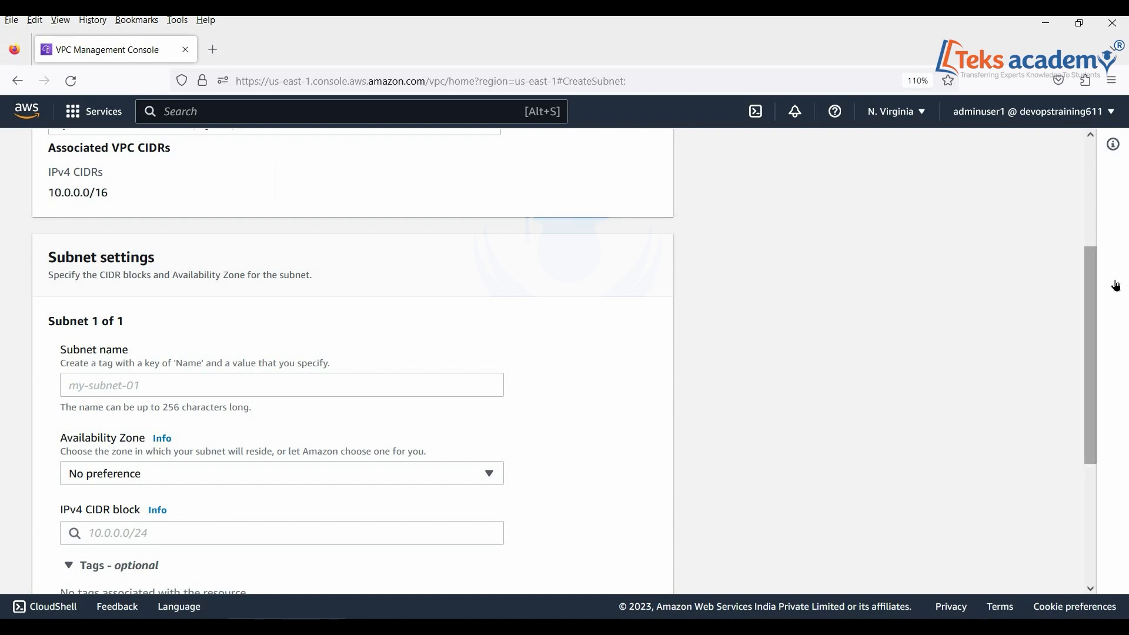
# Name the first subnet Public-1a and place it in the us-east-1a Availability Zone.
pyautogui.scroll(-4, 1091, 329)
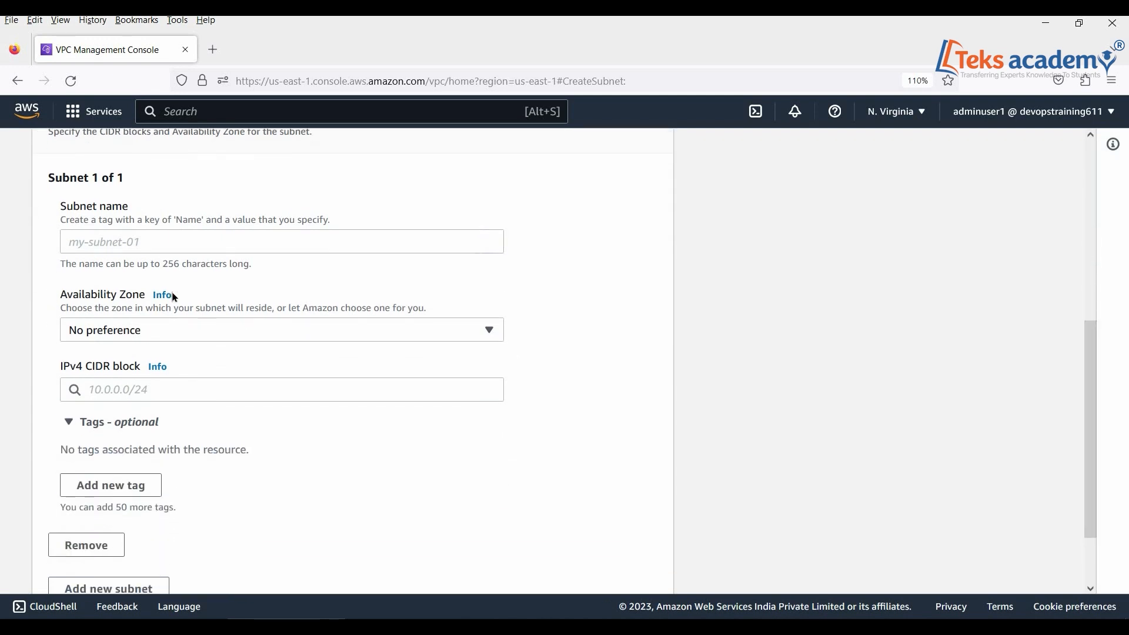
pyautogui.click(166, 242)
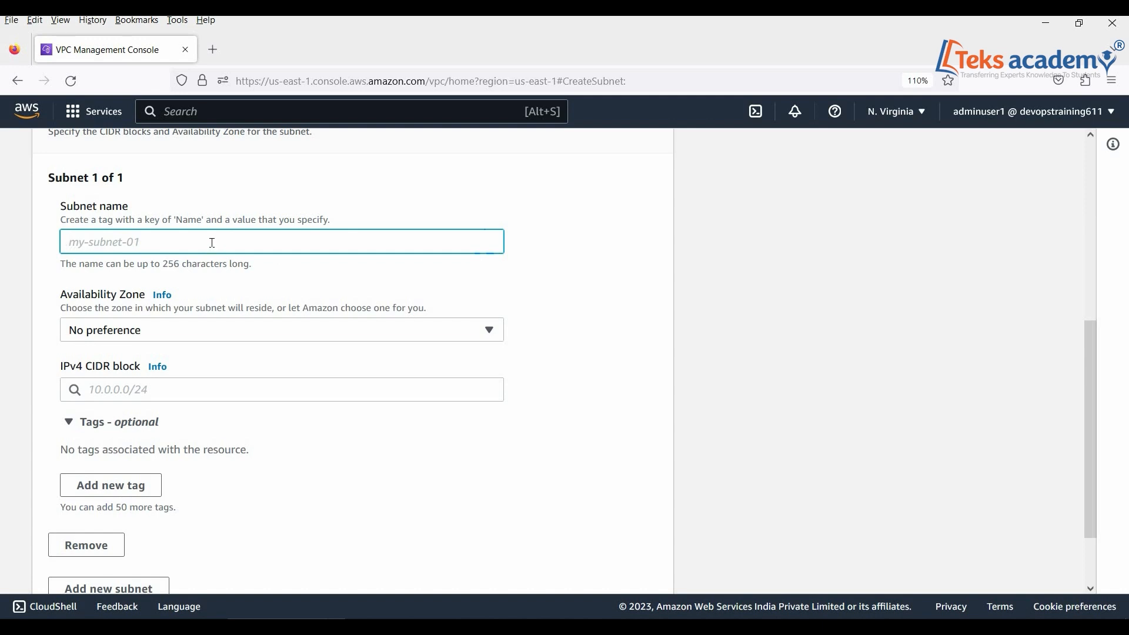
pyautogui.write('Public')
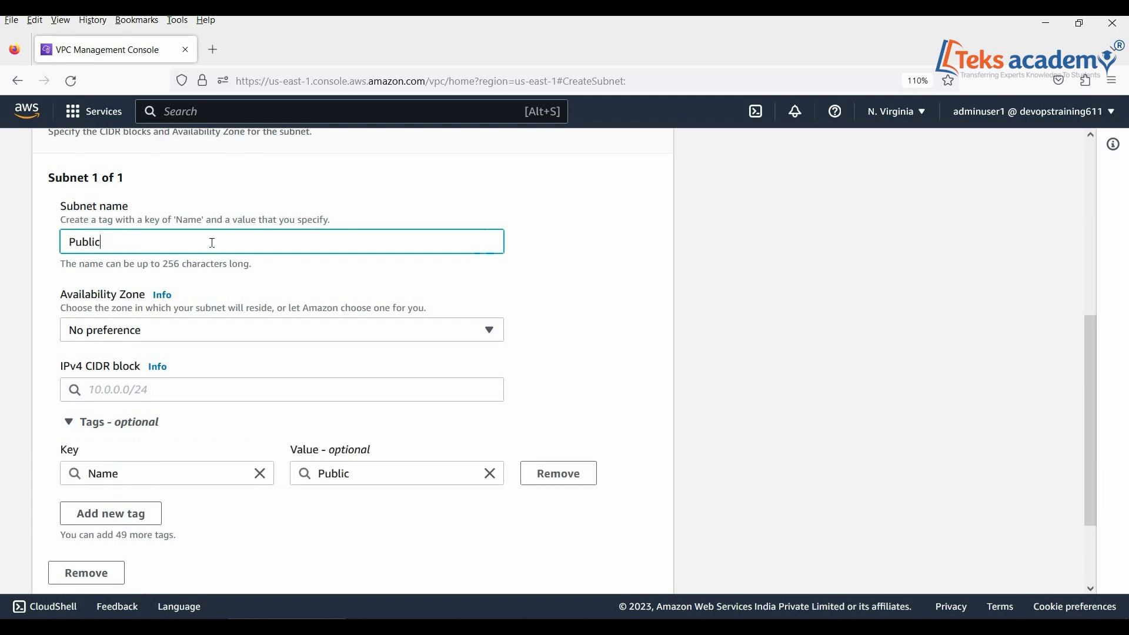
pyautogui.write('-1a')
pyautogui.click(231, 336)
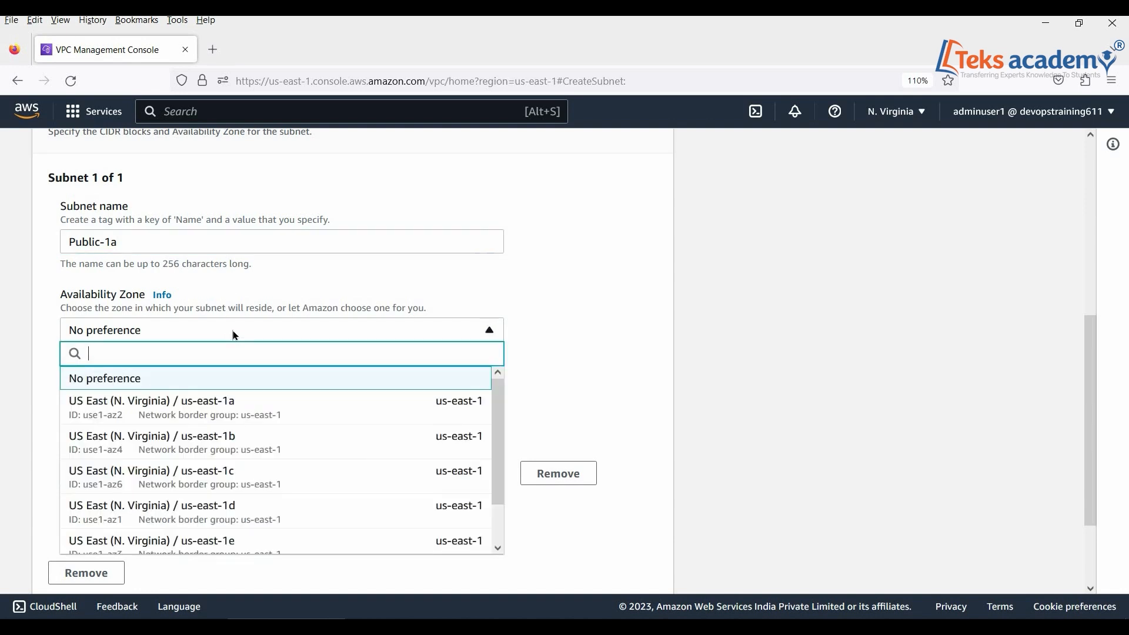
pyautogui.click(213, 412)
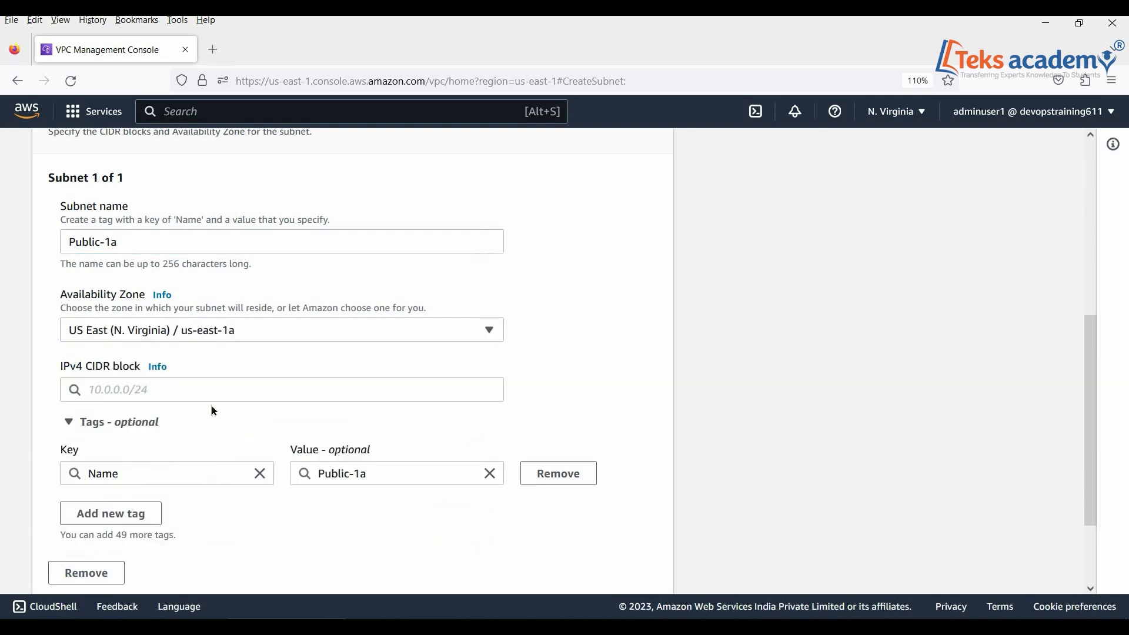
# Set the IPv4 CIDR block of the Public-1a subnet to 10.0.1.0/24.
pyautogui.click(151, 388)
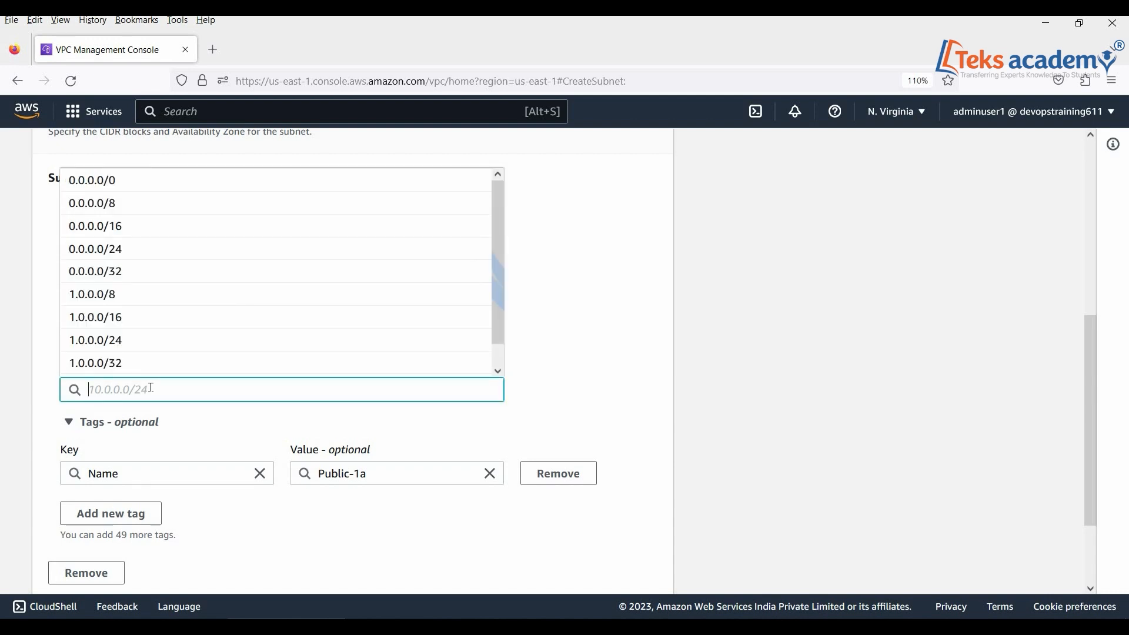
pyautogui.write('10.')
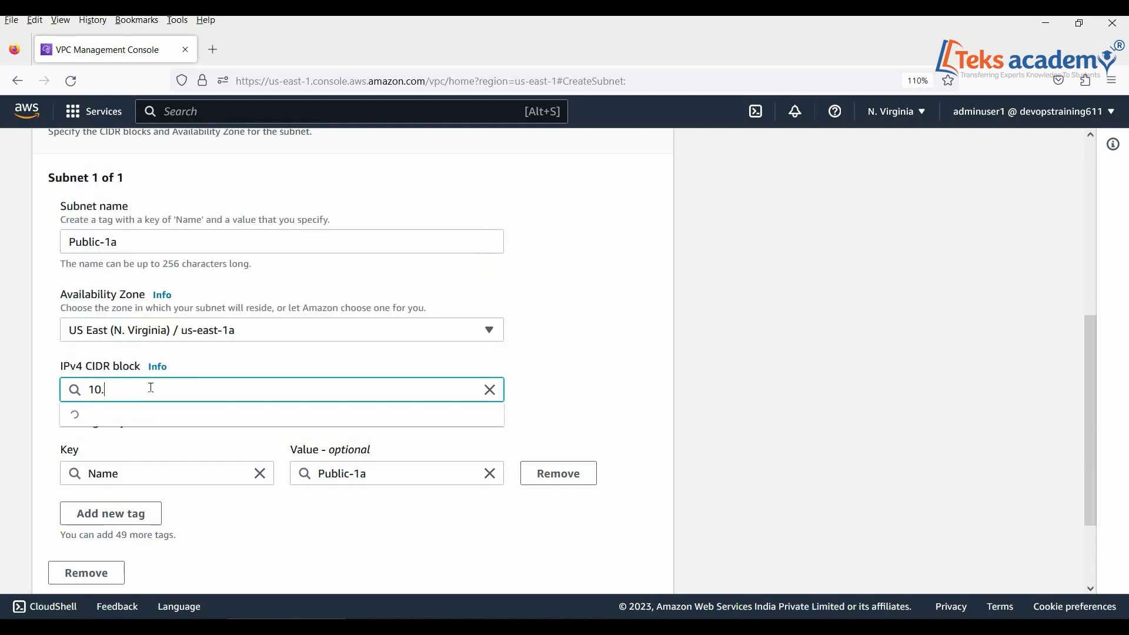
pyautogui.write('0.1.0/')
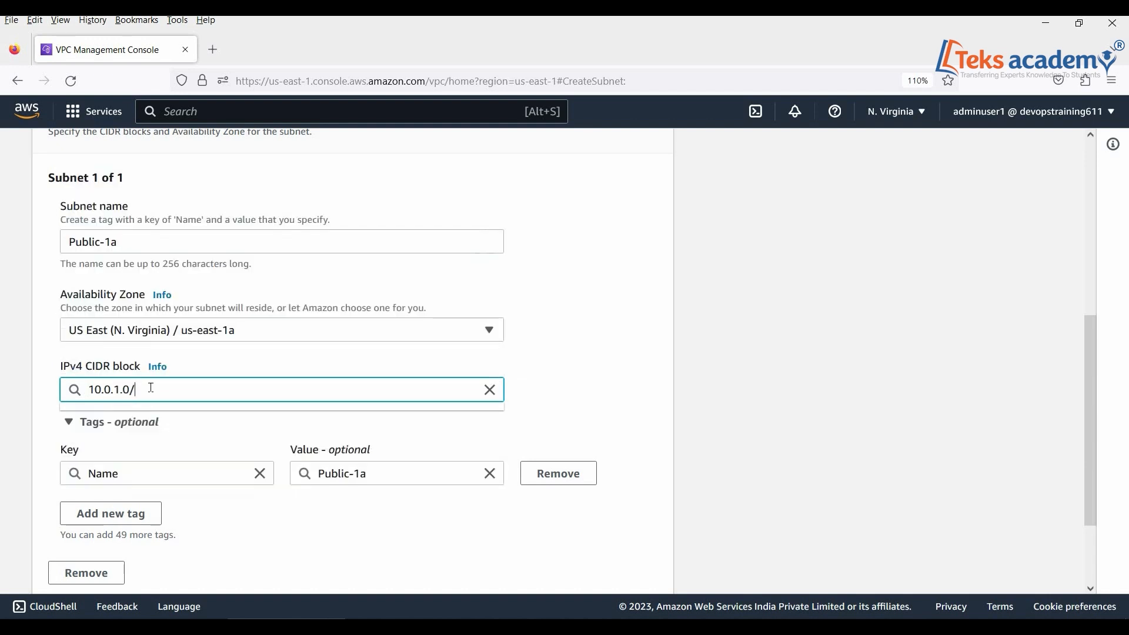
pyautogui.write('24')
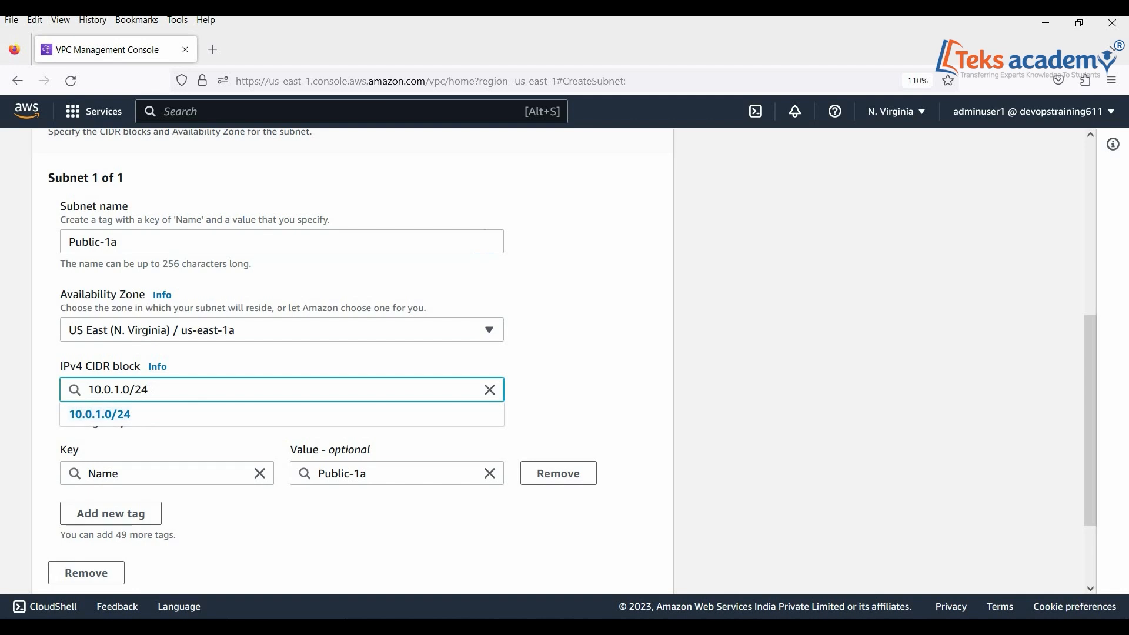
pyautogui.click(126, 419)
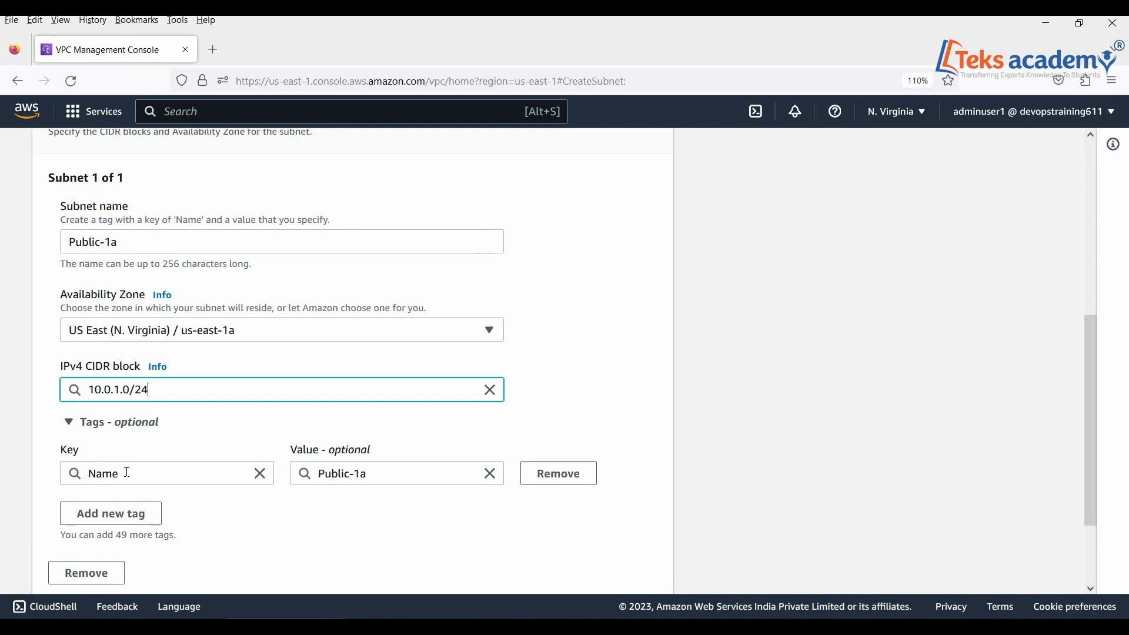
# Add a second subnet to the form, name it Private-1a and place it in the us-east-1a Availability Zone.
pyautogui.scroll(-3, 152, 526)
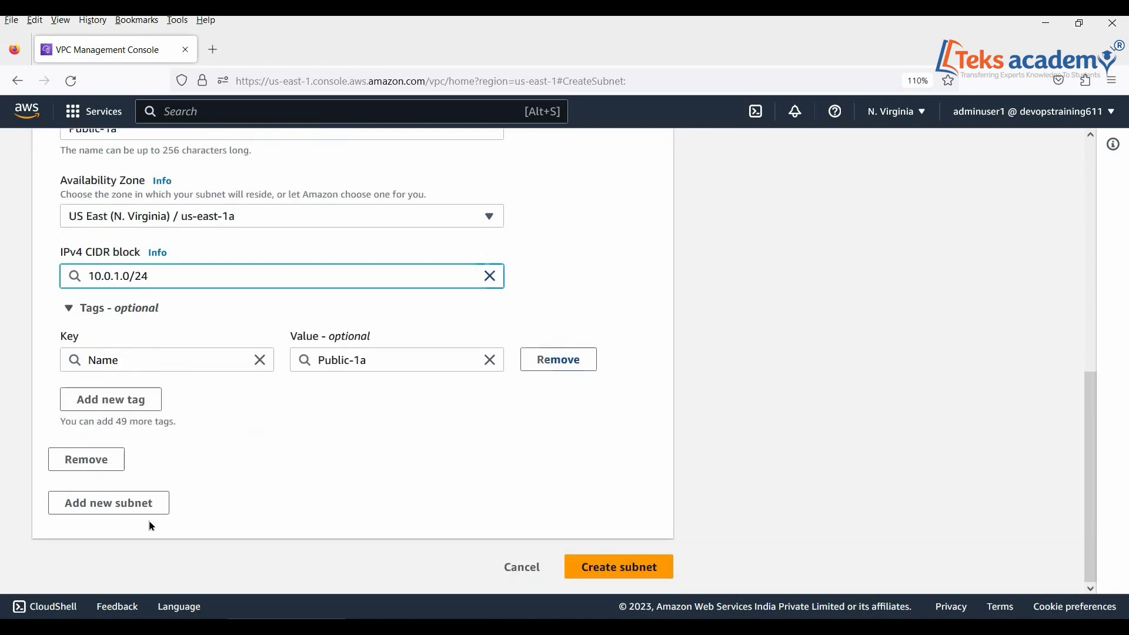
pyautogui.click(109, 505)
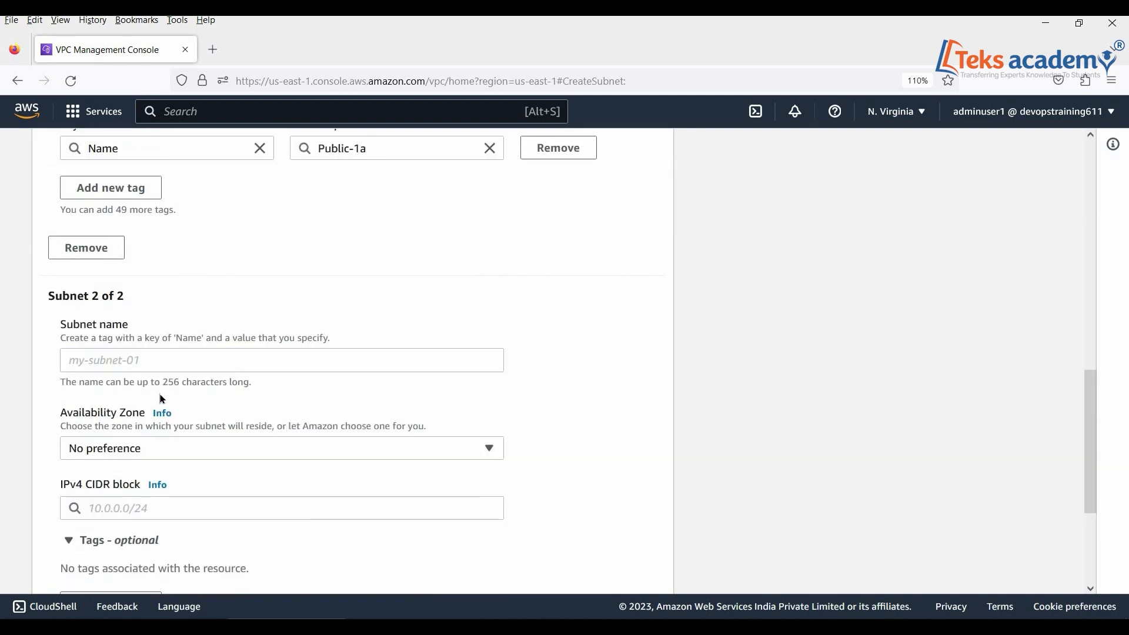
pyautogui.click(155, 364)
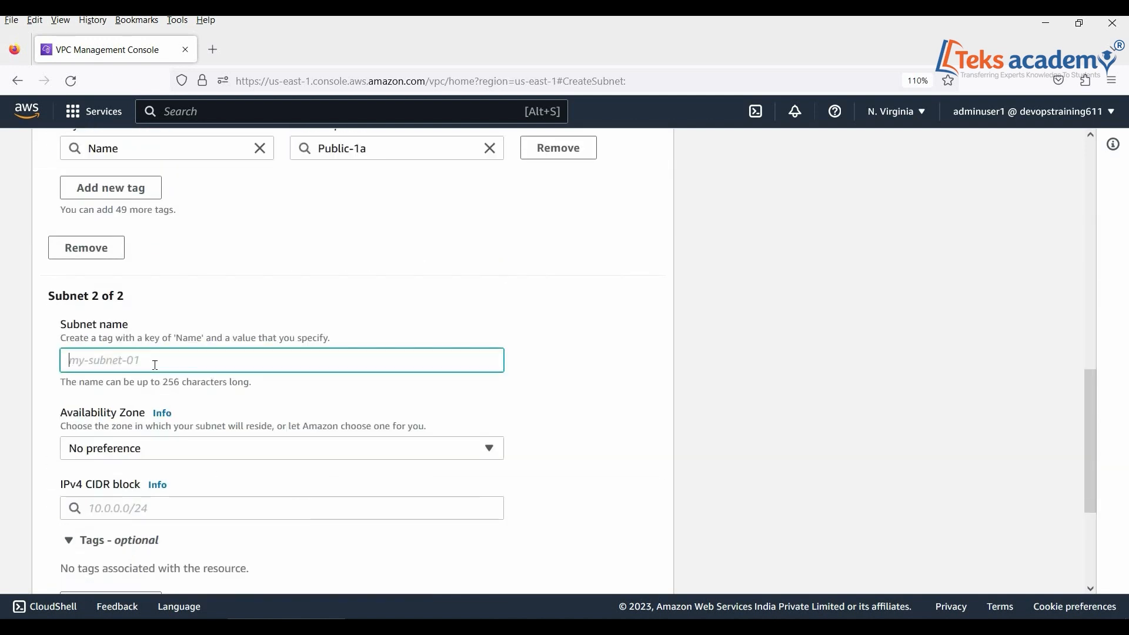
pyautogui.write('Private')
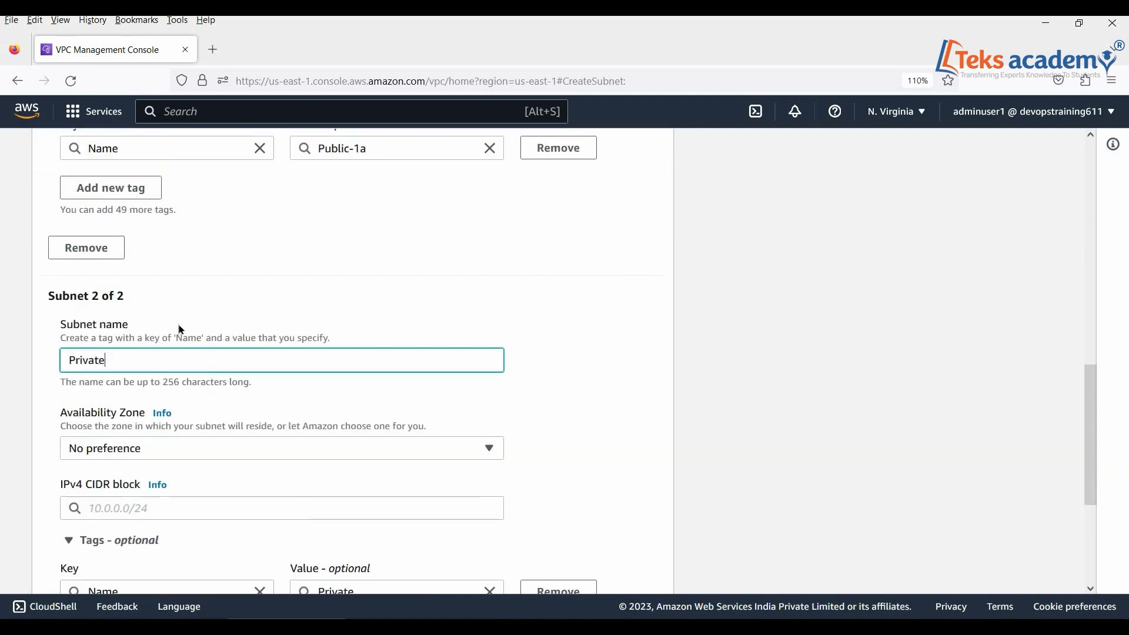
pyautogui.scroll(9, 179, 330)
pyautogui.scroll(-3, 112, 347)
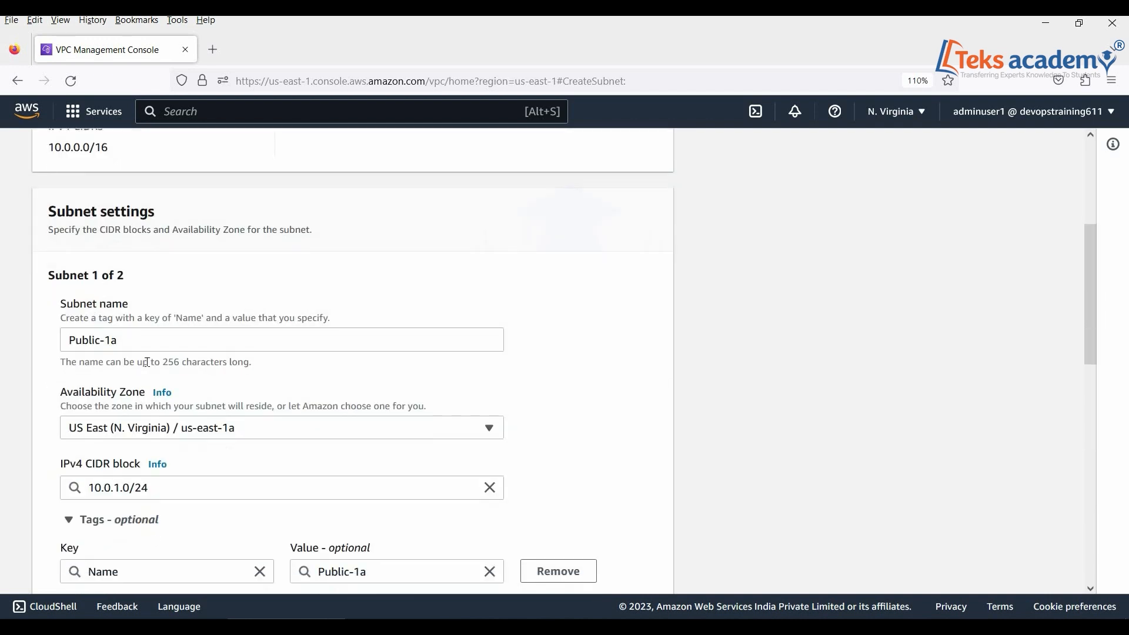
pyautogui.scroll(-6, 148, 362)
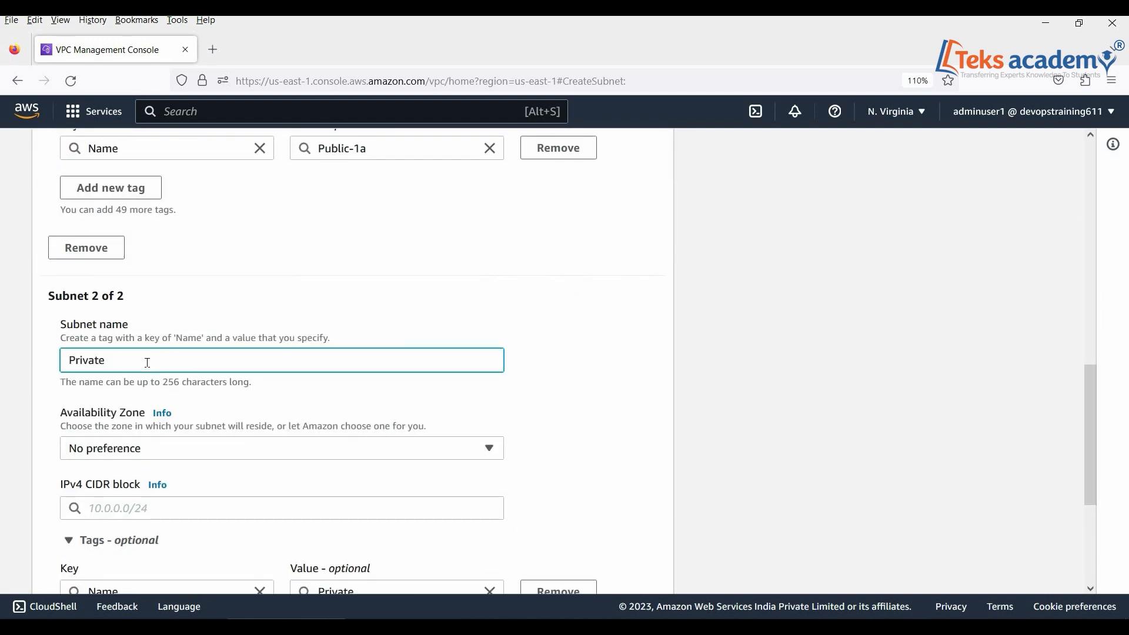
pyautogui.write('-1a')
pyautogui.click(204, 456)
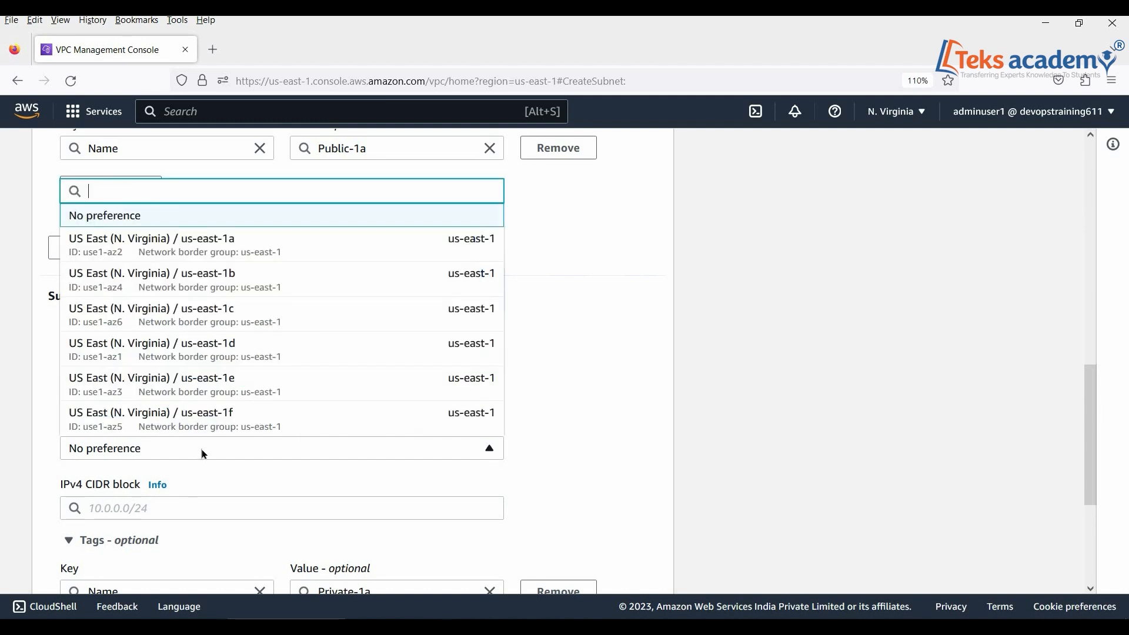
pyautogui.click(220, 248)
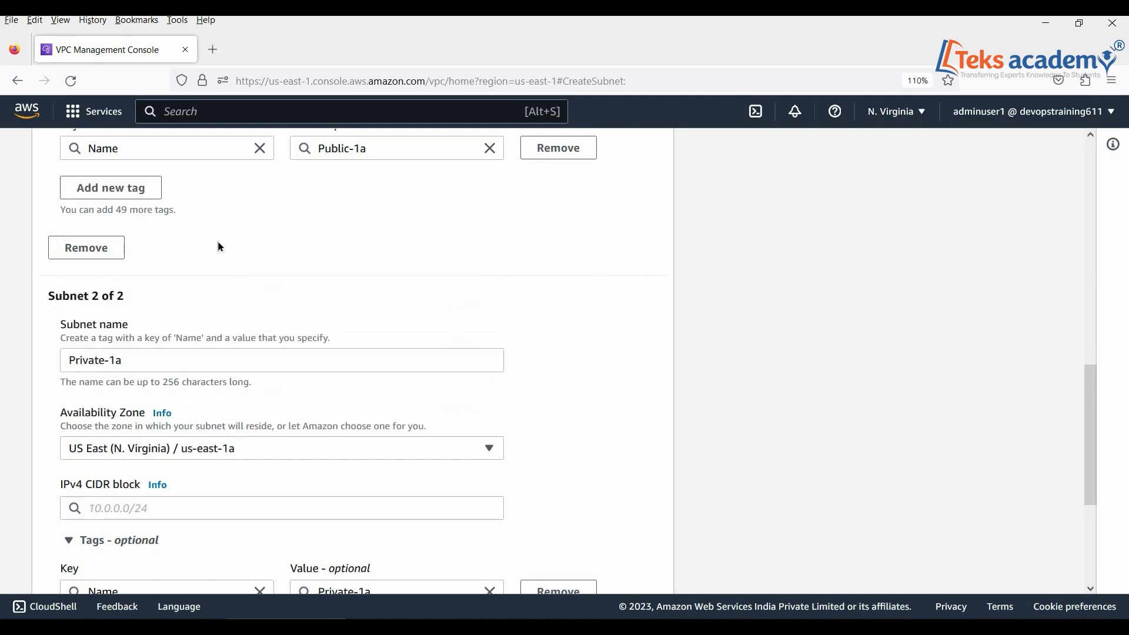
# Enter 10.0.2.0/16 as the IPv4 CIDR block of the Private-1a subnet.
pyautogui.scroll(-5, 309, 335)
pyautogui.click(172, 281)
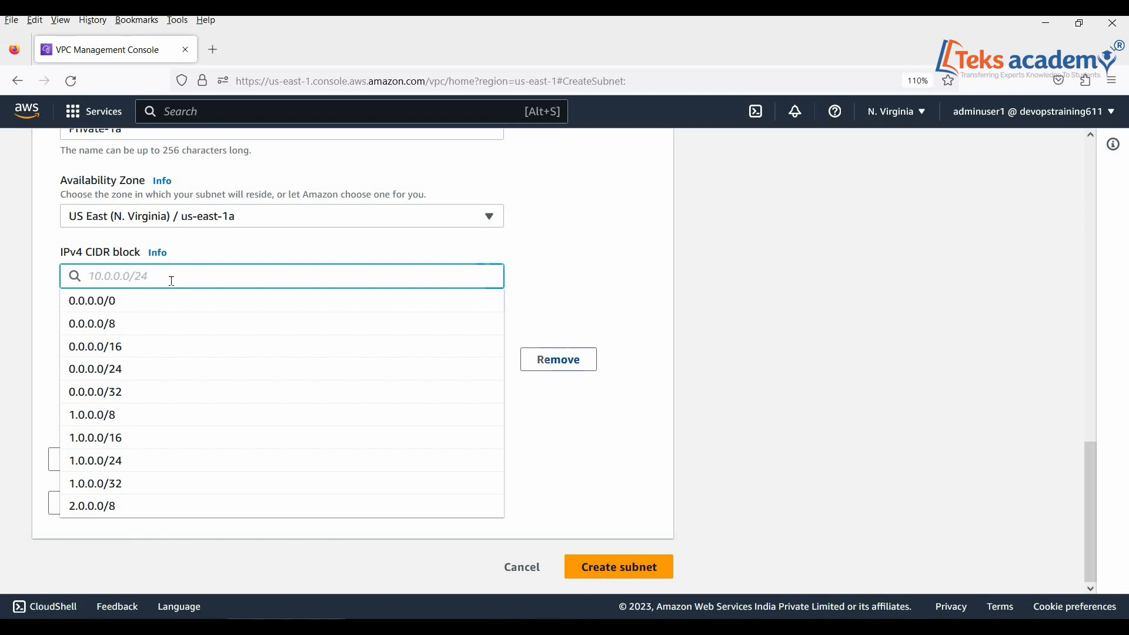
pyautogui.write('1')
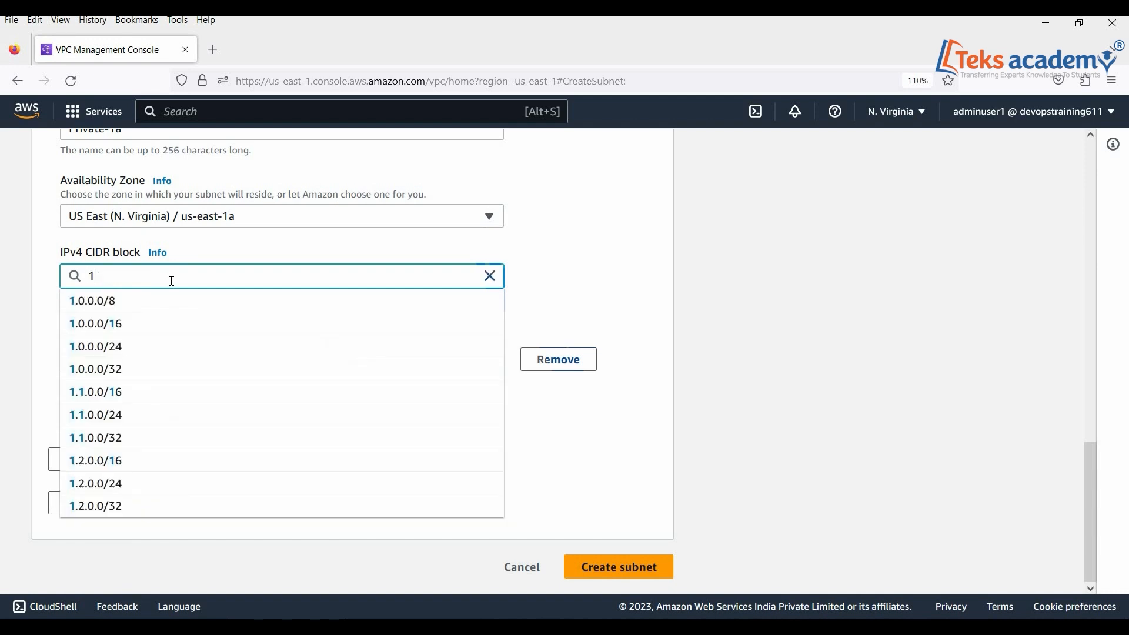
pyautogui.write('0.0')
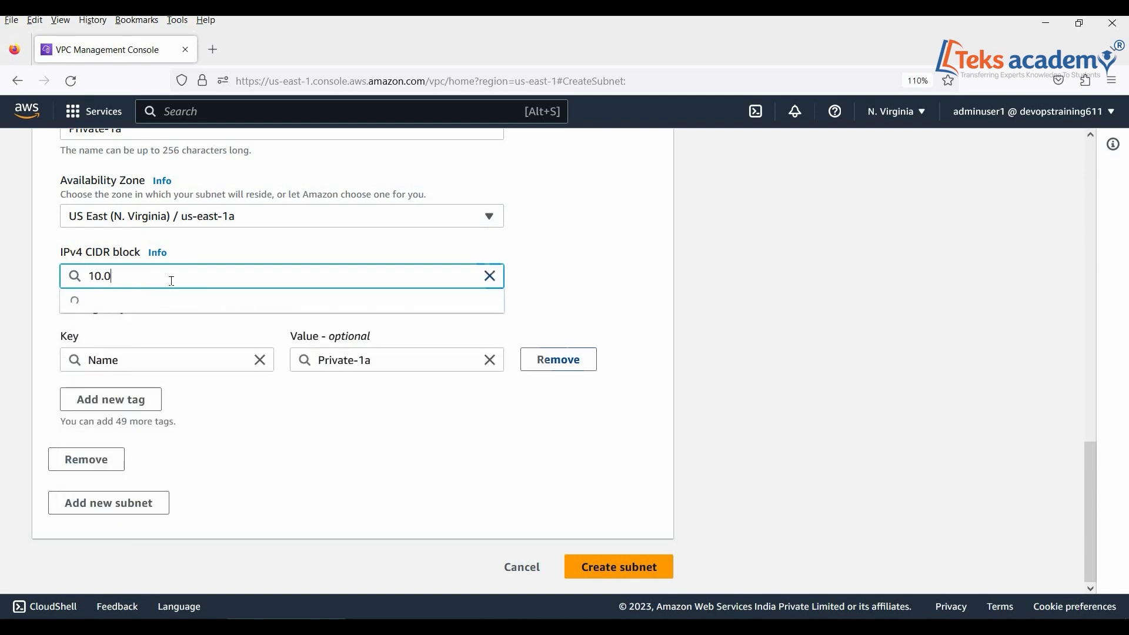
pyautogui.write('.2.0/16')
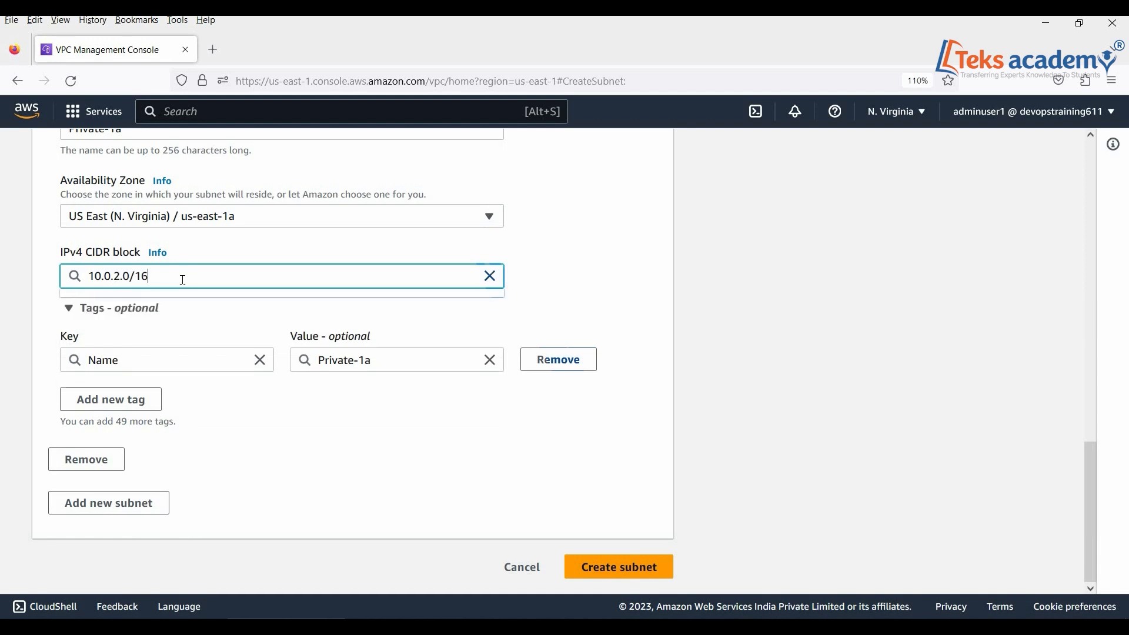
pyautogui.click(318, 435)
# Compare the CIDR blocks of both subnets and correct the Private-1a block to 10.0.2.0/24.
pyautogui.scroll(5, 215, 369)
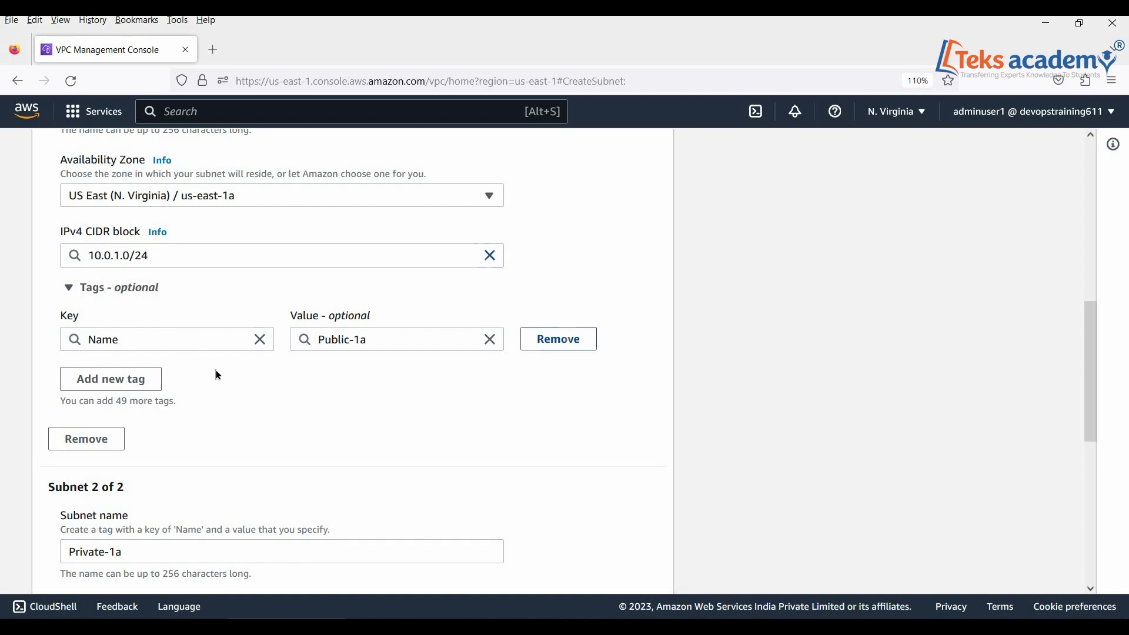
pyautogui.scroll(-5, 215, 369)
pyautogui.scroll(5, 216, 370)
pyautogui.moveTo(1097, 333); pyautogui.dragTo(1101, 426)
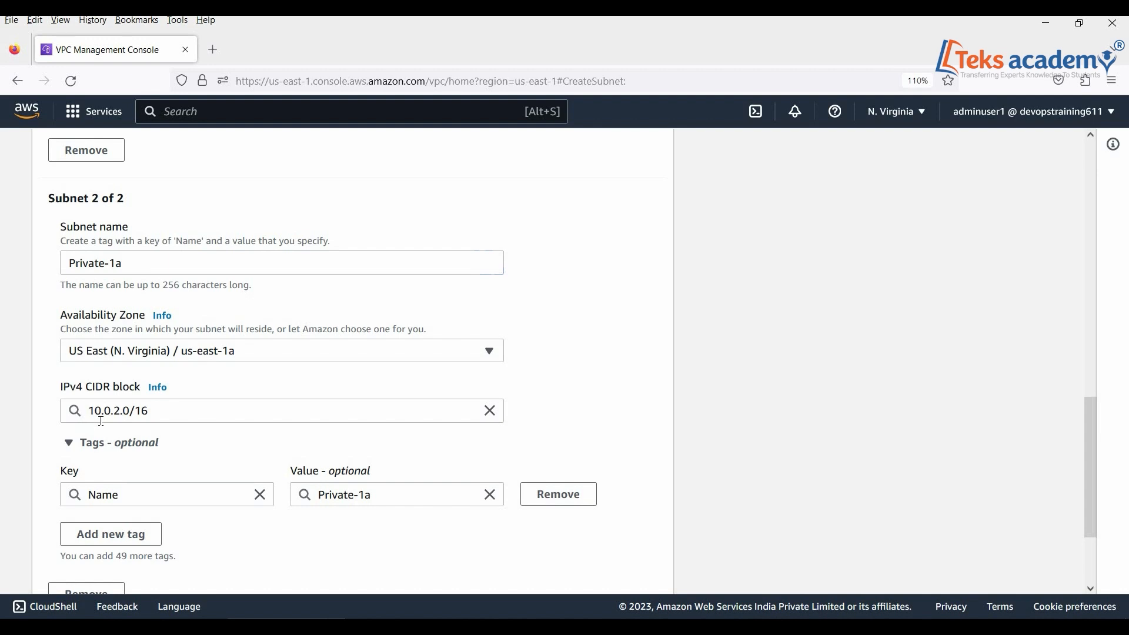
pyautogui.scroll(7, 395, 345)
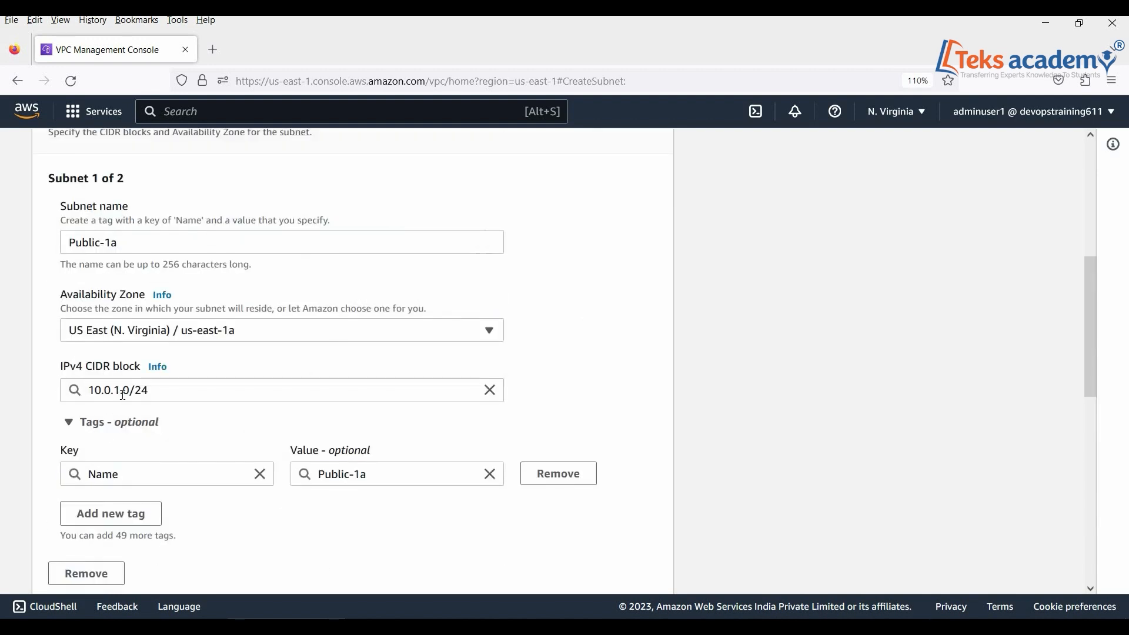
pyautogui.scroll(-7, 194, 393)
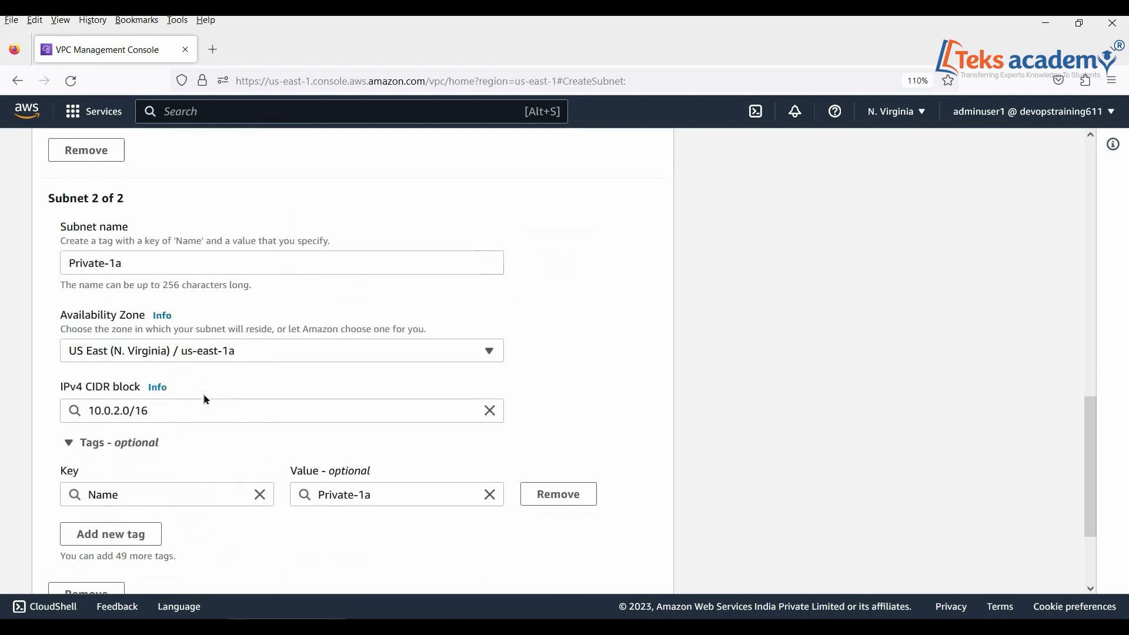
pyautogui.press('BackSpace')
pyautogui.press('BackSpace')
pyautogui.write('24')
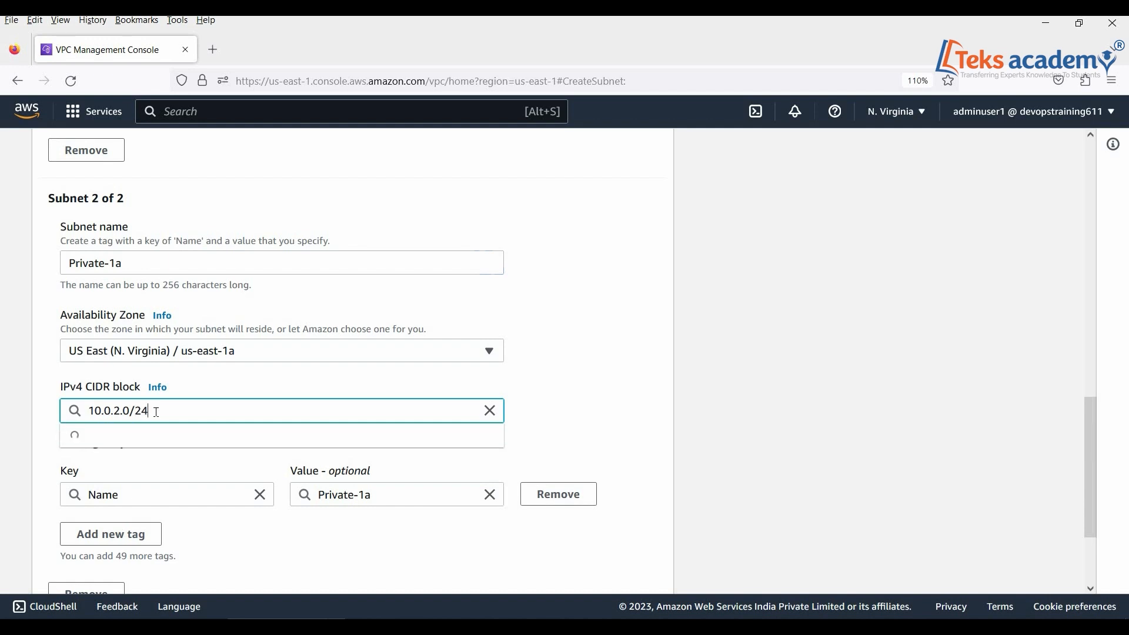
pyautogui.click(121, 436)
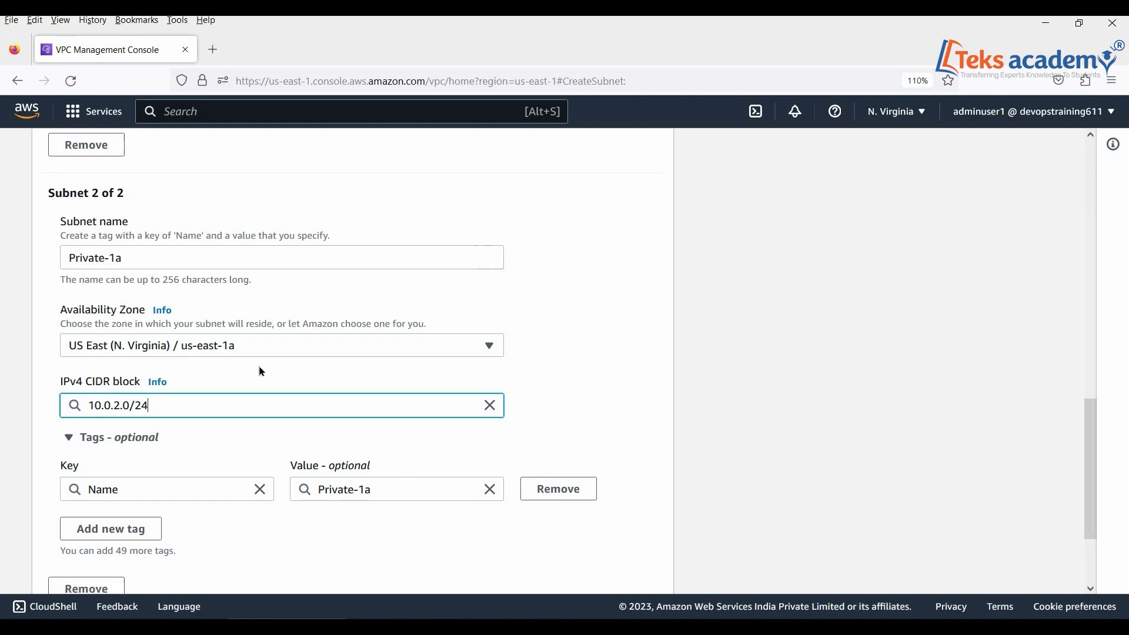
# Create the two subnets, check them in the subnets list and dismiss the success notice.
pyautogui.scroll(-2, 258, 367)
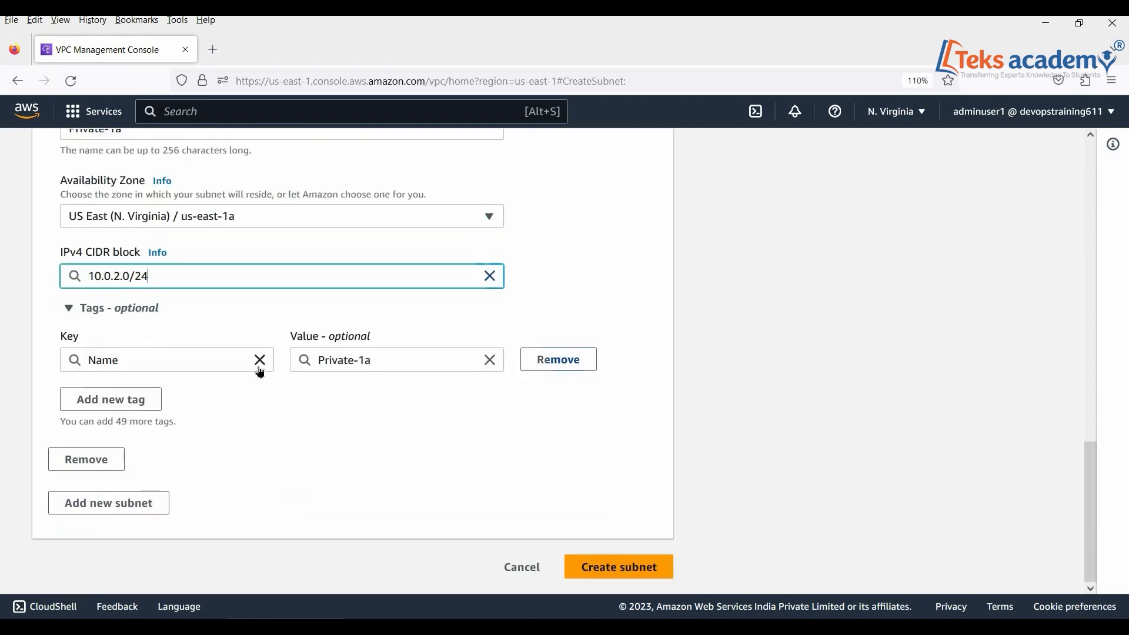
pyautogui.click(630, 573)
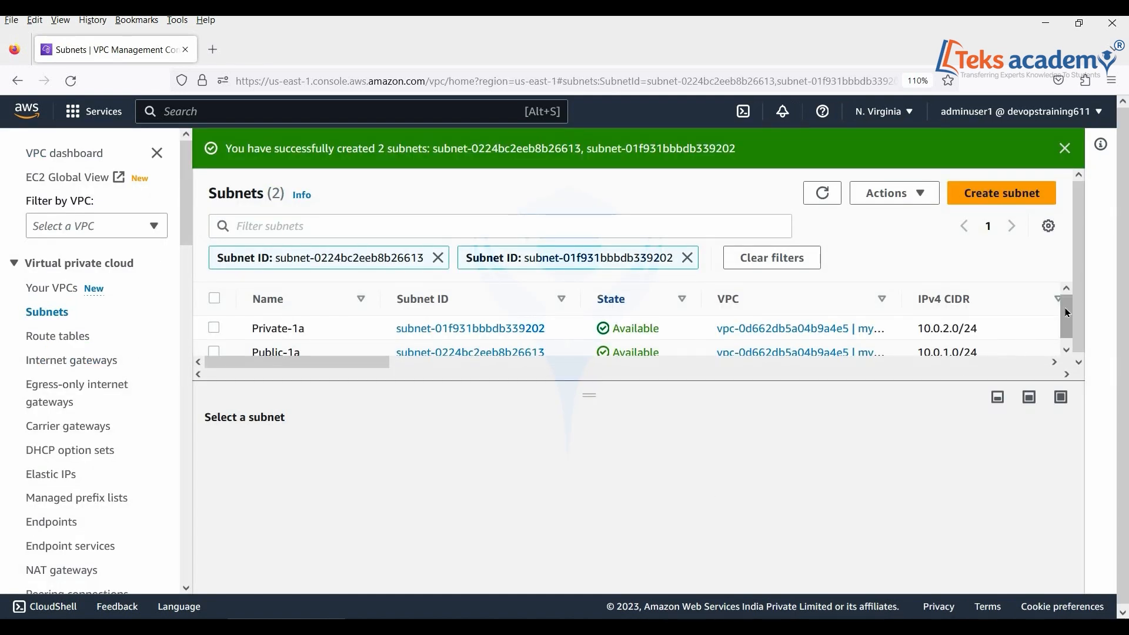
pyautogui.moveTo(1066, 308); pyautogui.dragTo(1065, 322)
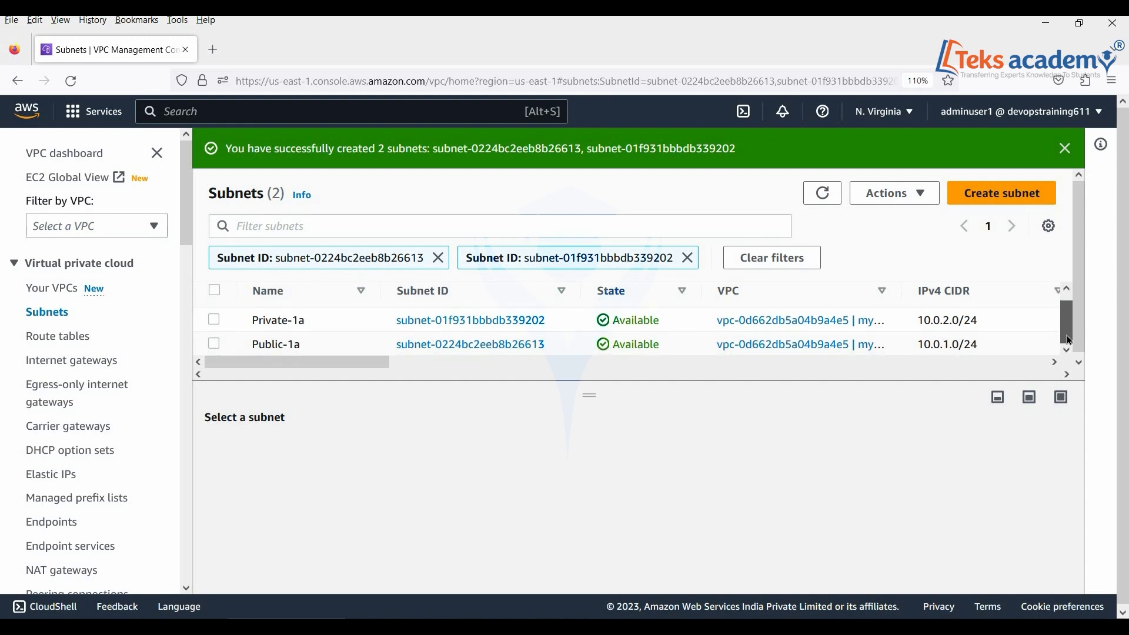
pyautogui.click(1067, 147)
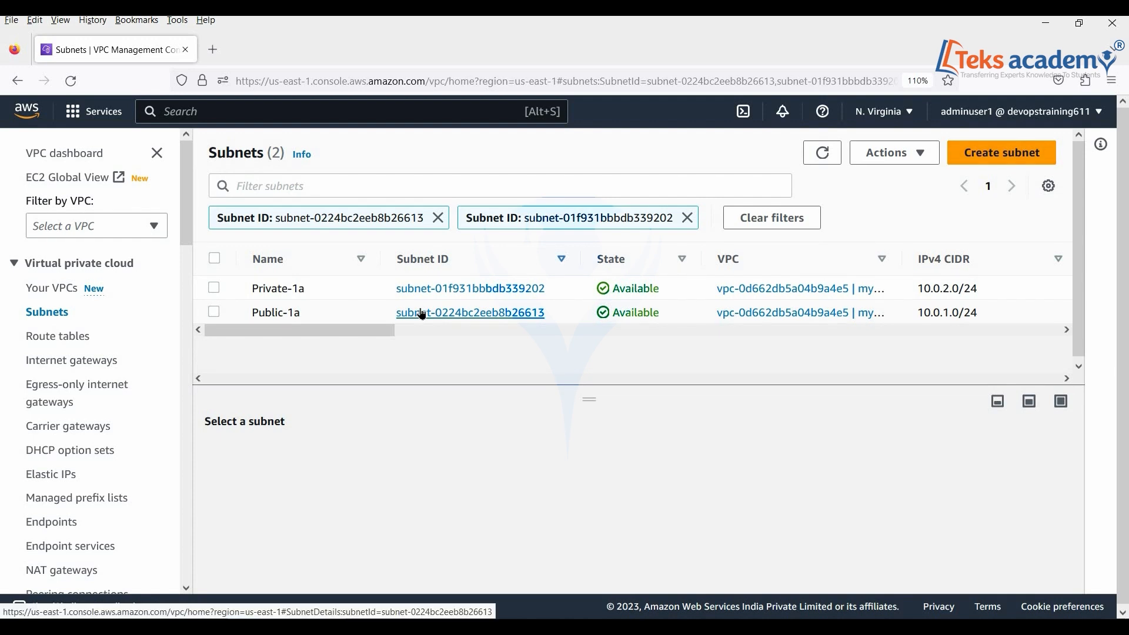
# Open the route tables list, widen the VPC column and select the route table that belongs to myVPC.
pyautogui.click(48, 345)
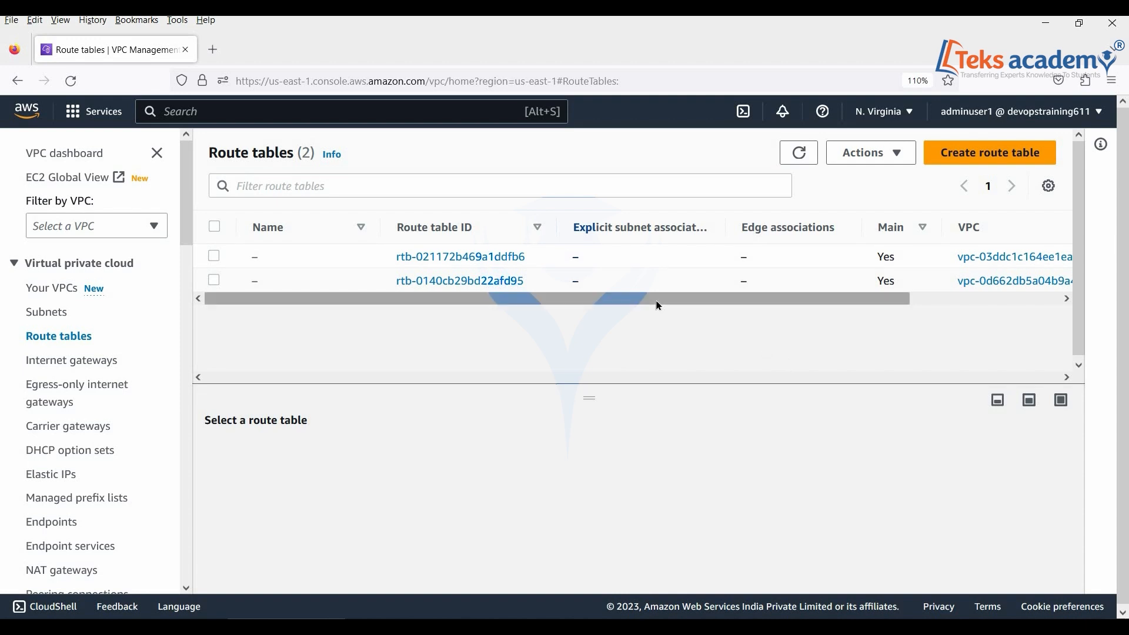
pyautogui.moveTo(709, 303); pyautogui.dragTo(852, 301)
pyautogui.moveTo(1001, 238); pyautogui.dragTo(1033, 238)
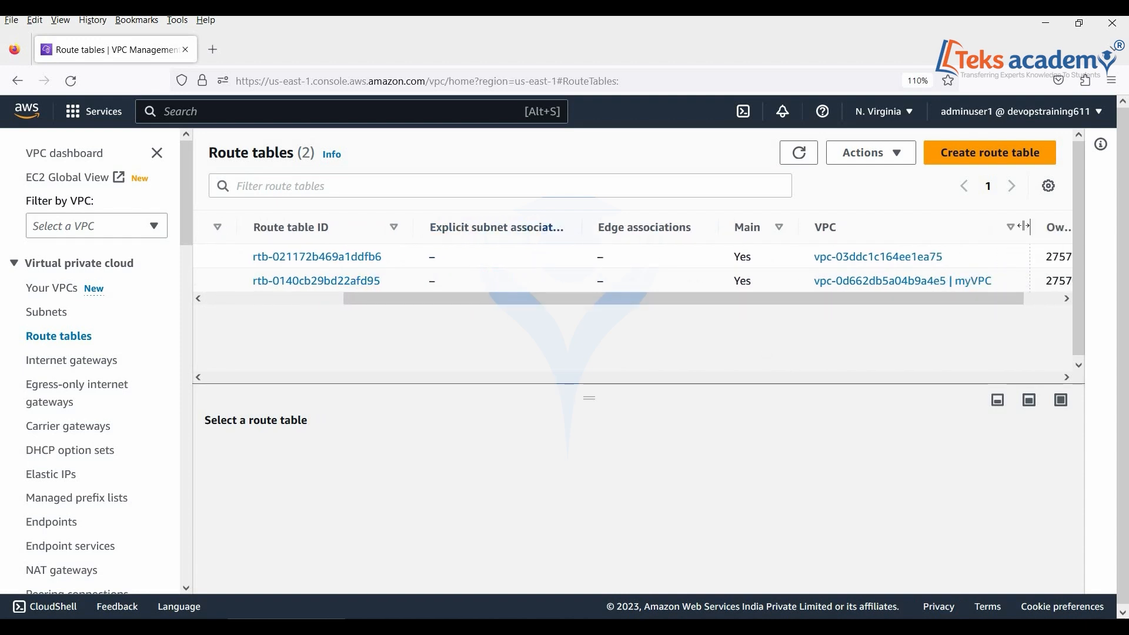
pyautogui.click(958, 286)
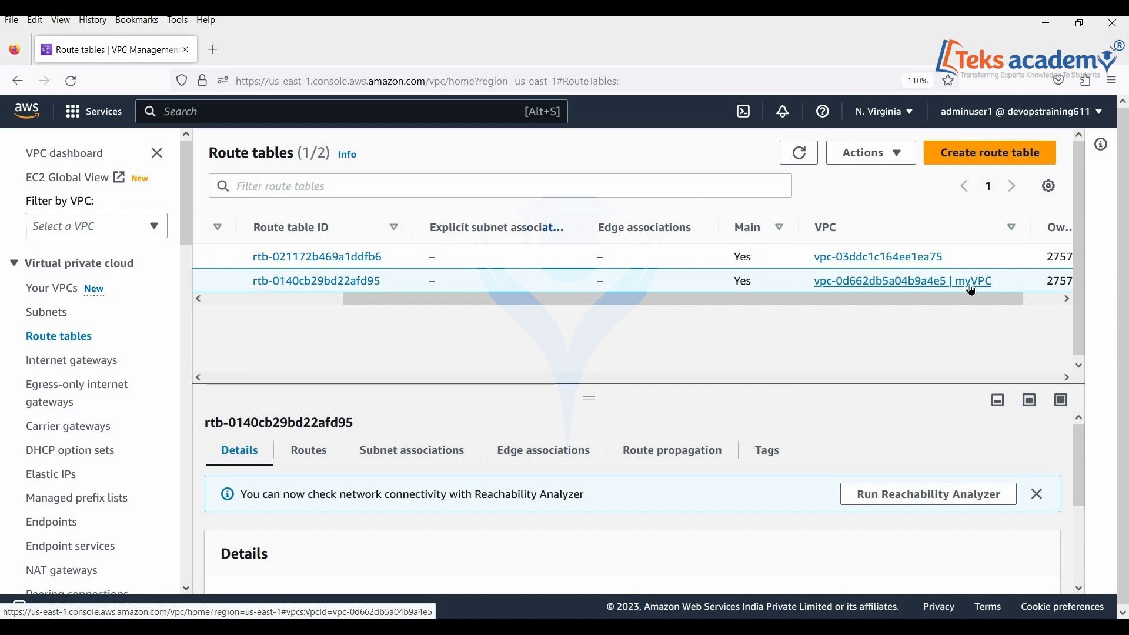
pyautogui.moveTo(938, 303); pyautogui.dragTo(681, 307)
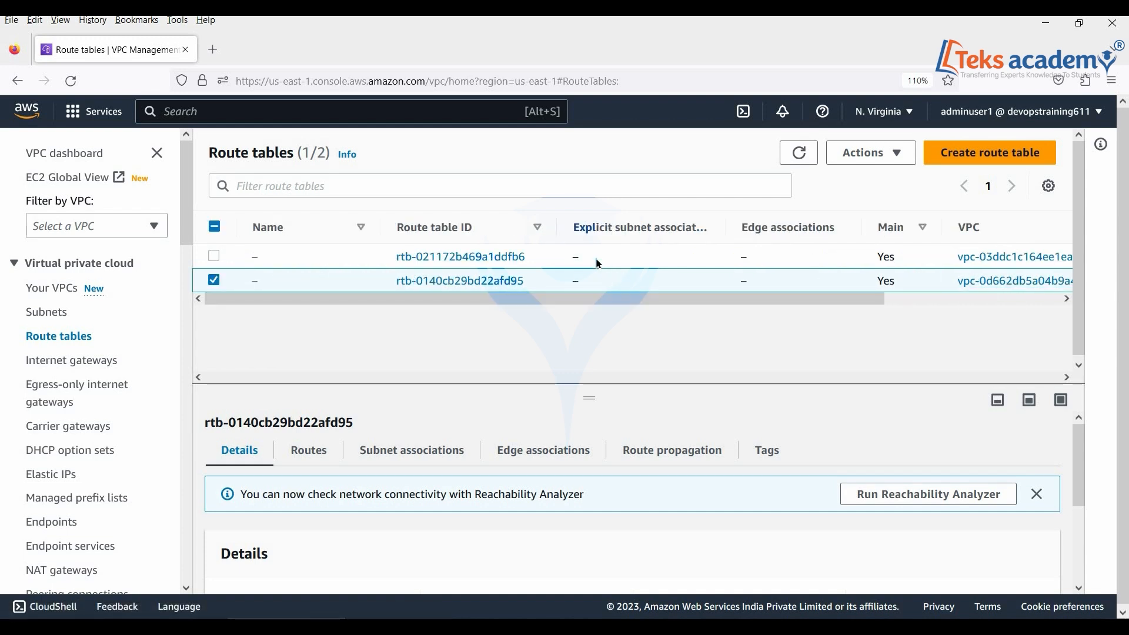
# Name the selected myVPC route table Main-RT and save the name.
pyautogui.moveTo(267, 282)
pyautogui.click(270, 283)
pyautogui.write('Main')
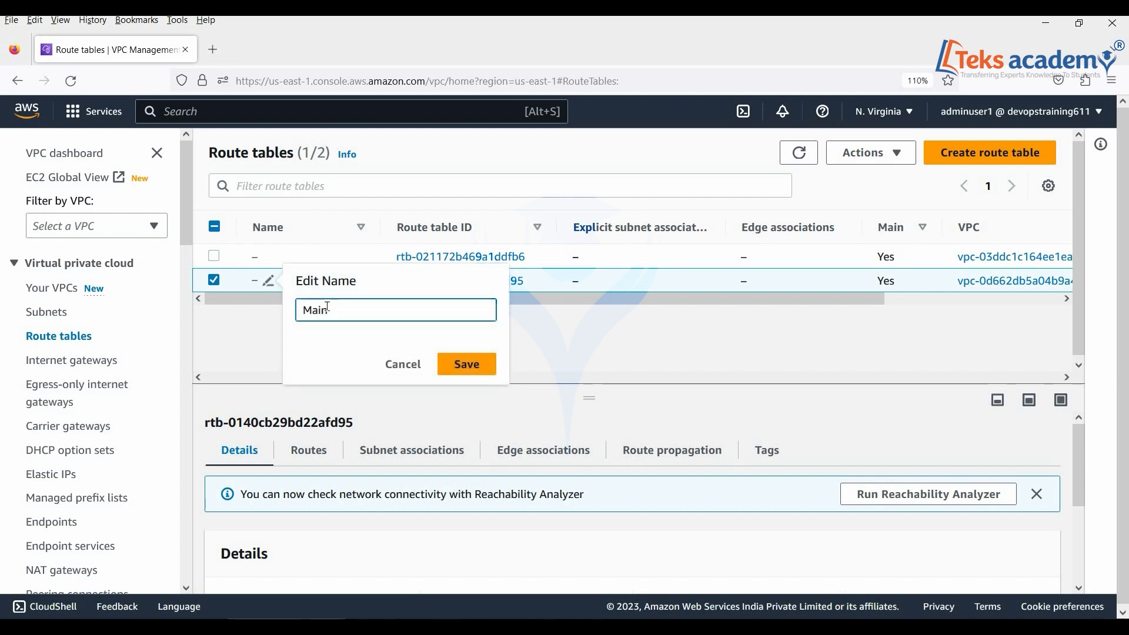
pyautogui.write('-RT')
pyautogui.click(468, 364)
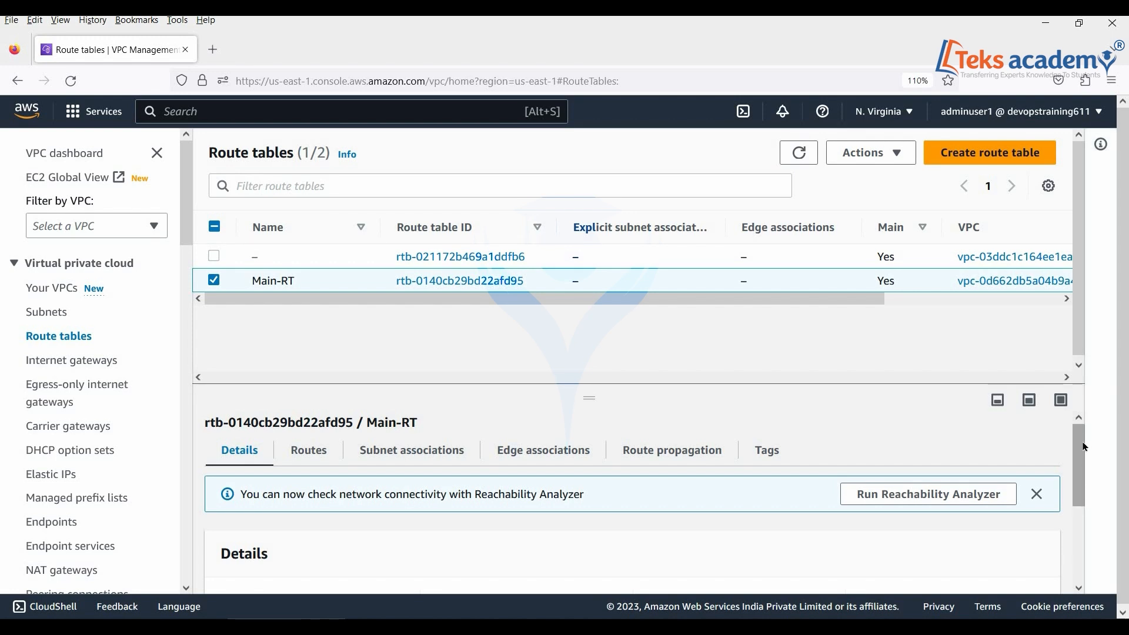
# Open the Main-RT route table's details and examine the destination and target of its existing route.
pyautogui.click(457, 288)
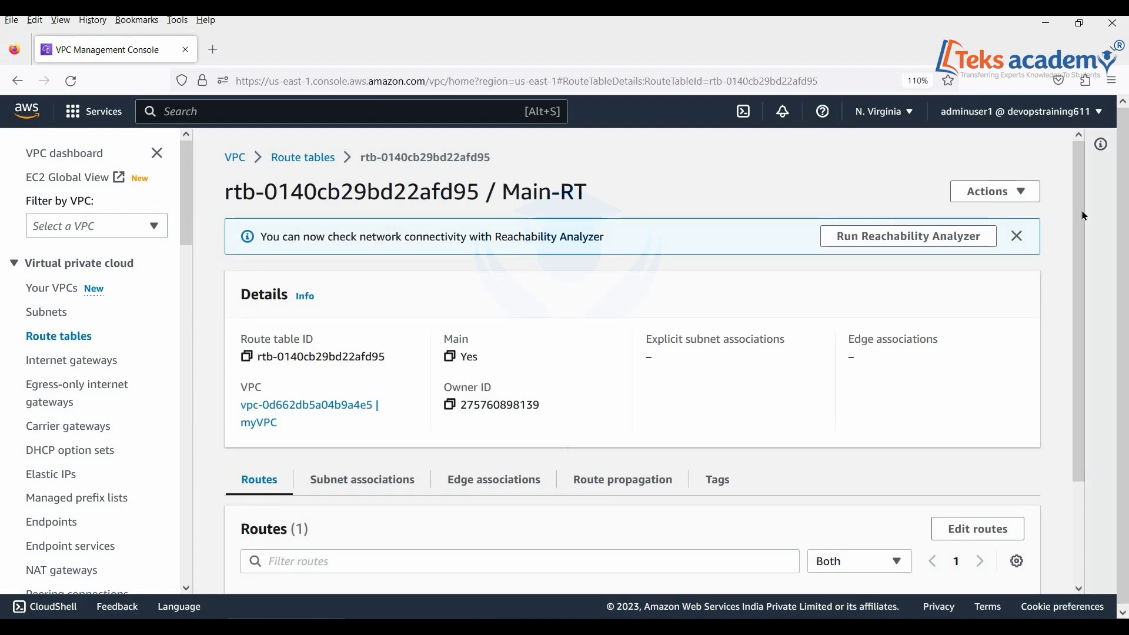
pyautogui.scroll(-1, 942, 266)
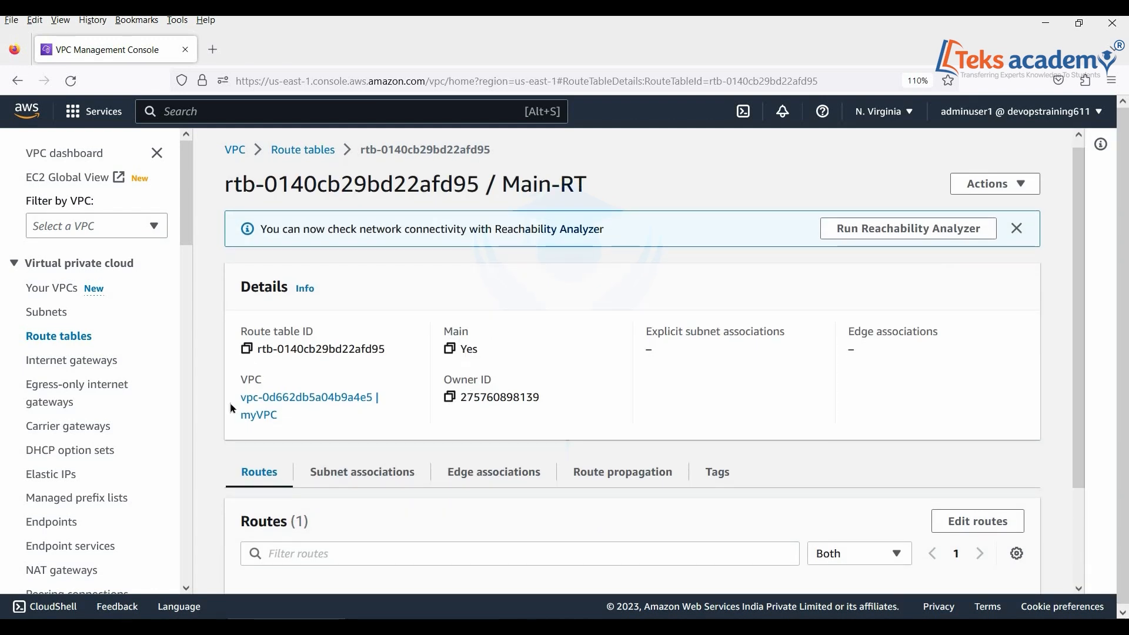
pyautogui.moveTo(1082, 312); pyautogui.dragTo(1096, 434)
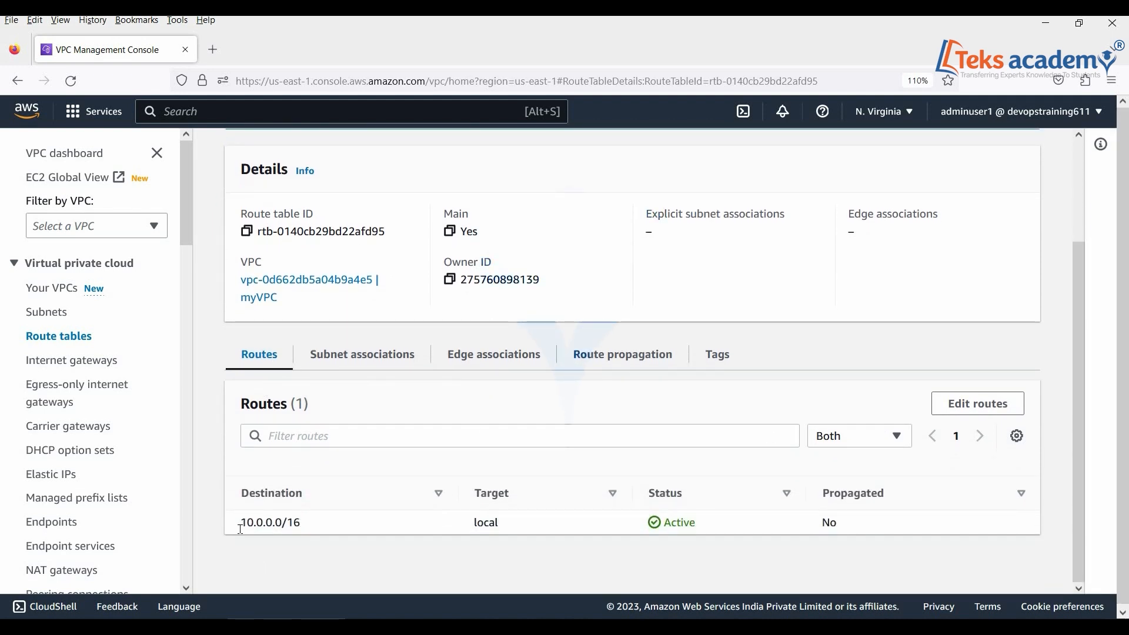
pyautogui.moveTo(241, 521); pyautogui.dragTo(297, 522)
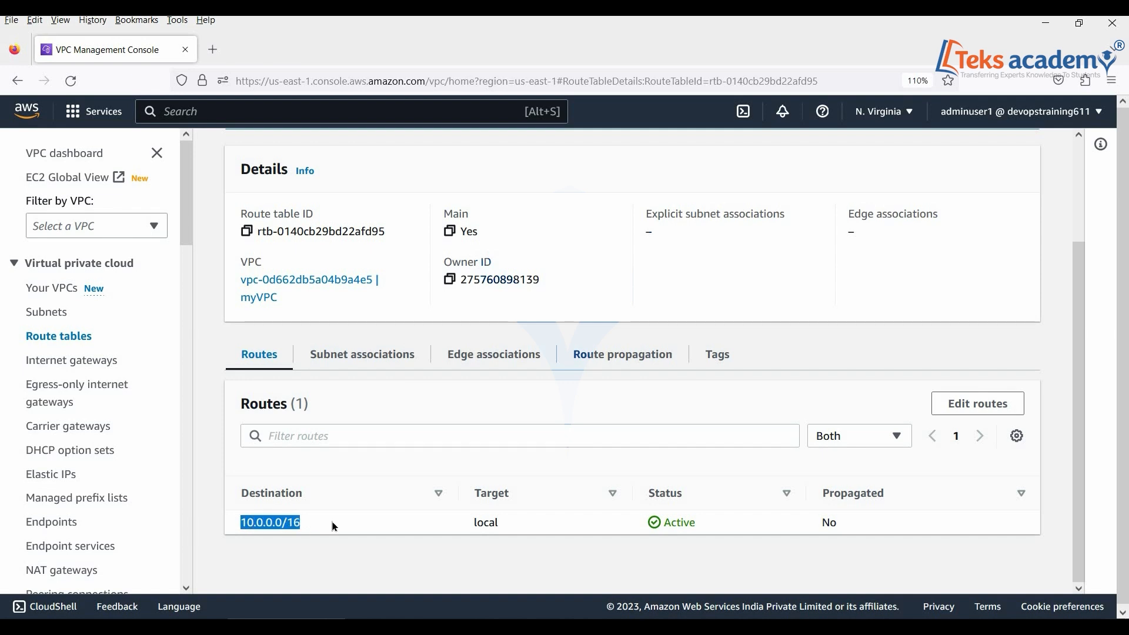
pyautogui.moveTo(474, 524); pyautogui.dragTo(500, 523)
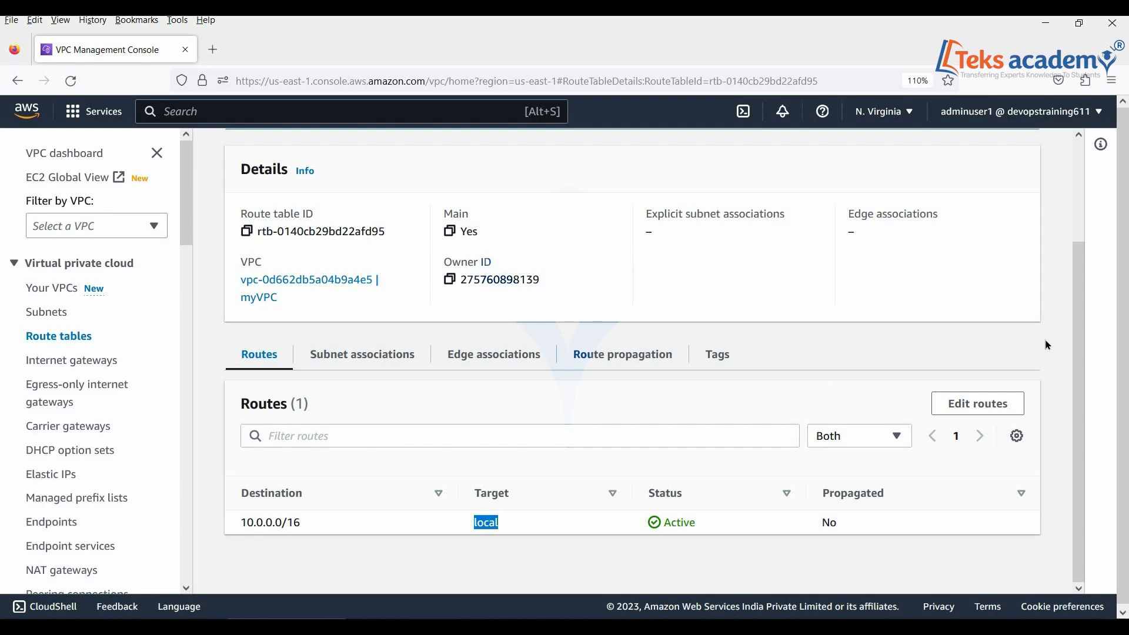
# Add a route to Main-RT with destination 0.0.0.0/0 and the myIGW internet gateway as target, and save the changes.
pyautogui.click(978, 404)
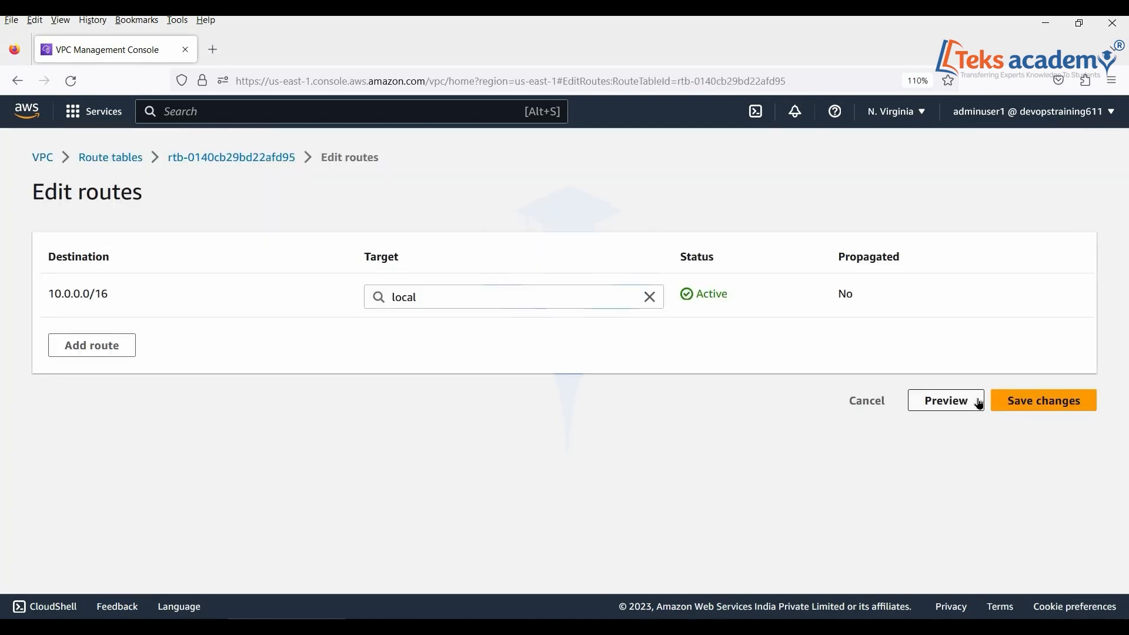
pyautogui.click(112, 353)
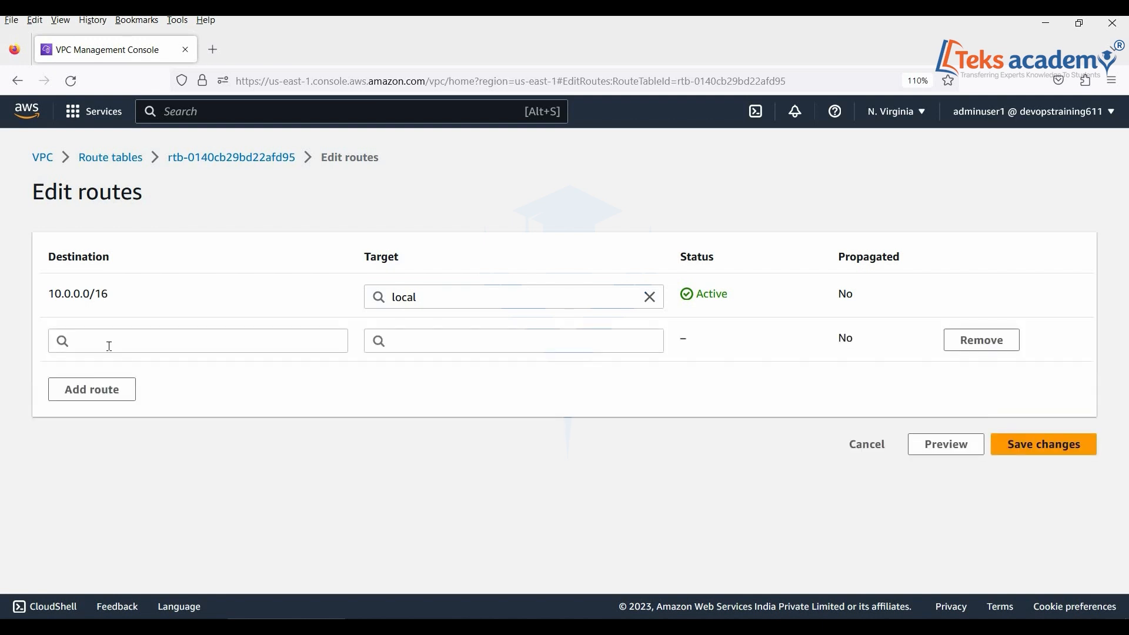
pyautogui.click(108, 343)
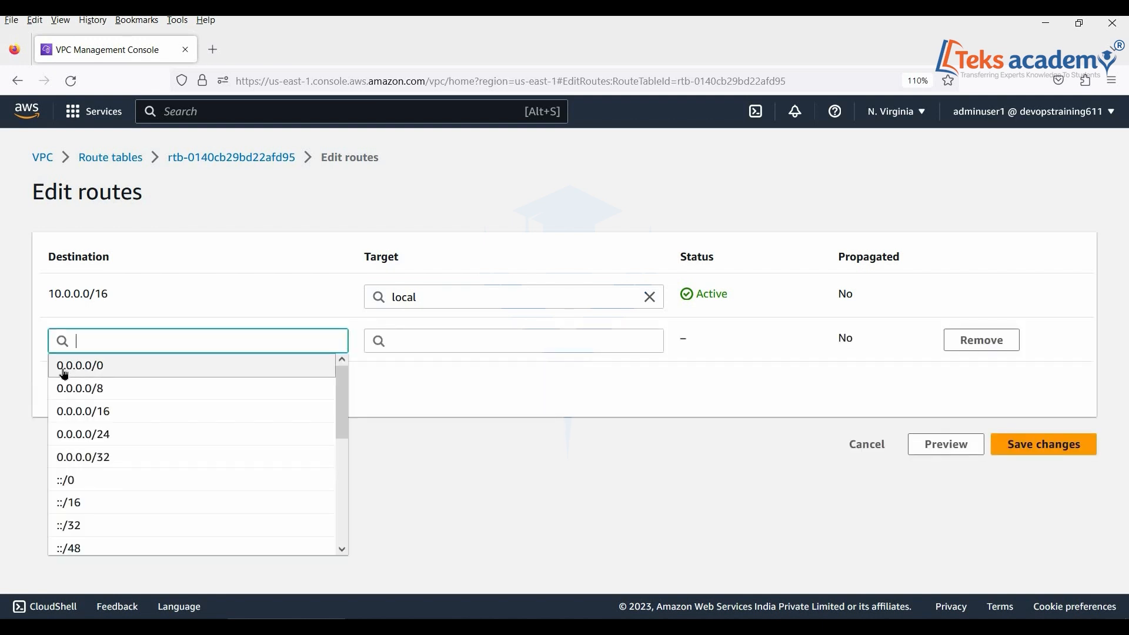
pyautogui.click(105, 371)
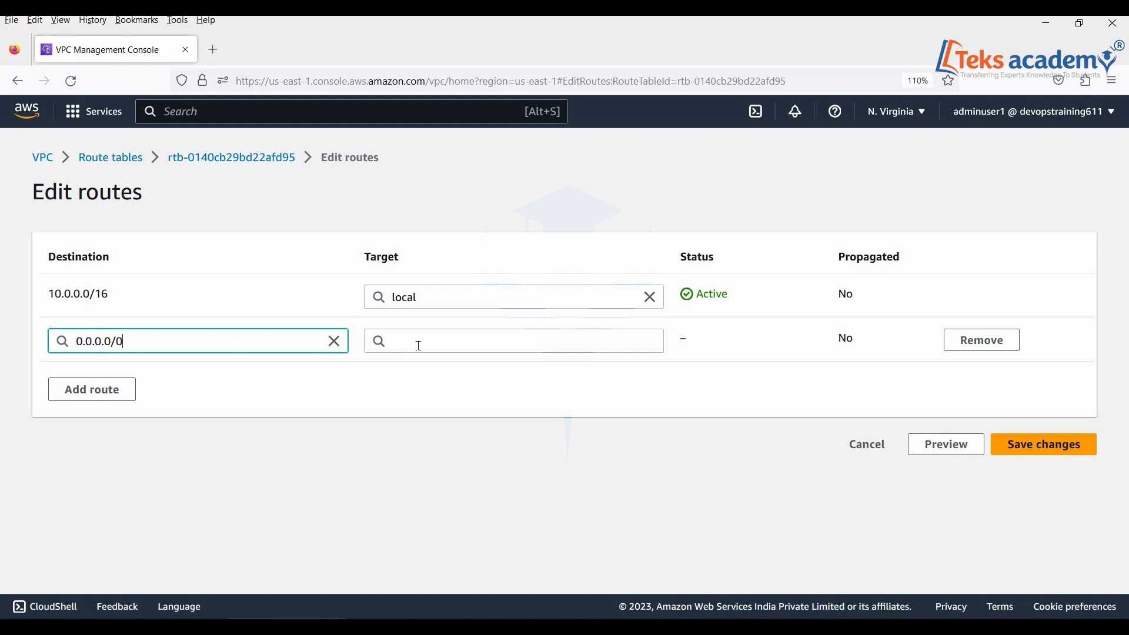
pyautogui.click(464, 338)
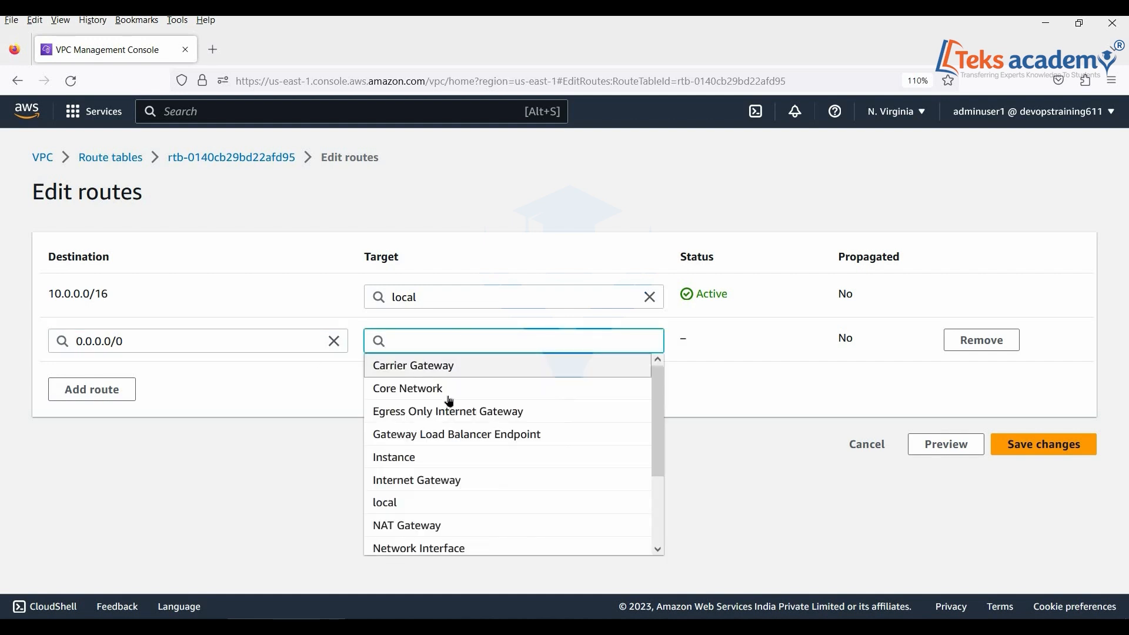
pyautogui.click(420, 488)
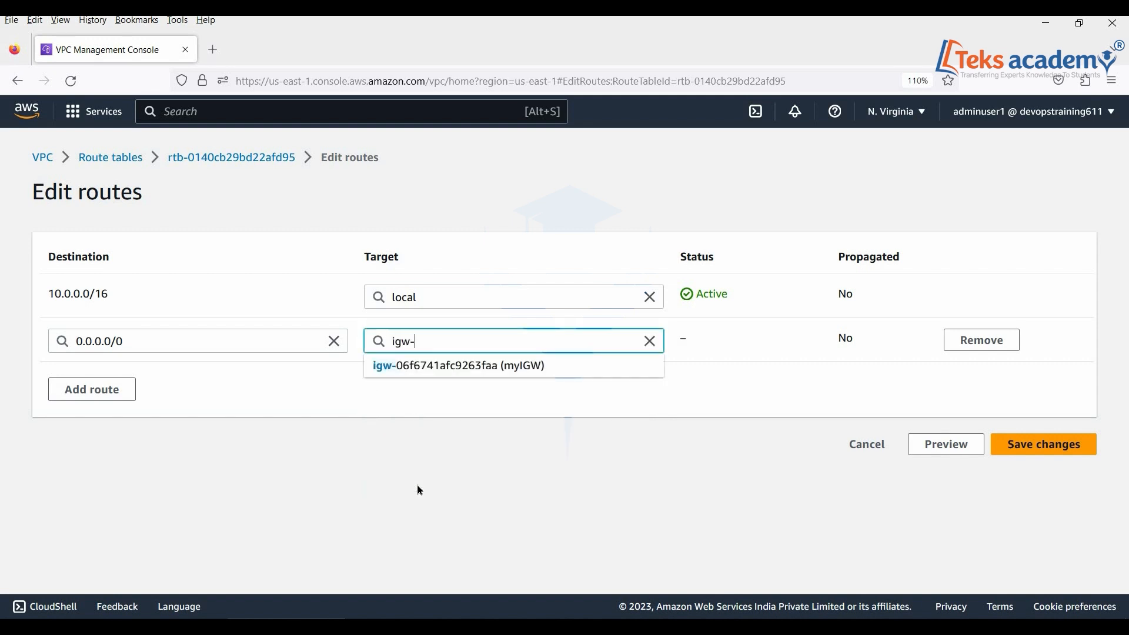
pyautogui.click(516, 377)
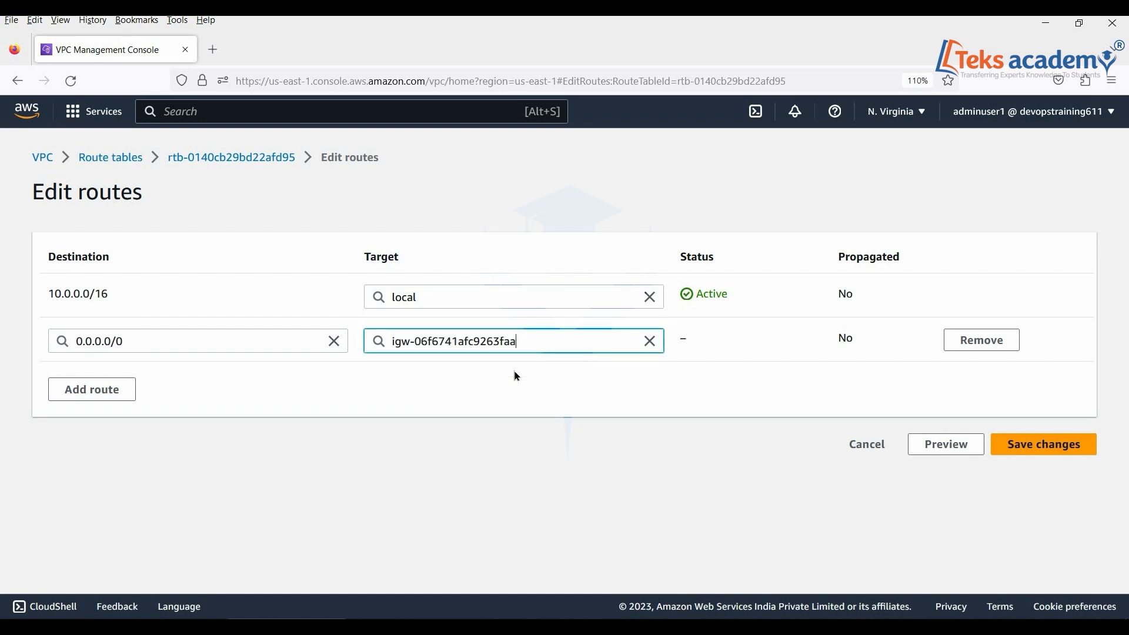
pyautogui.click(1040, 456)
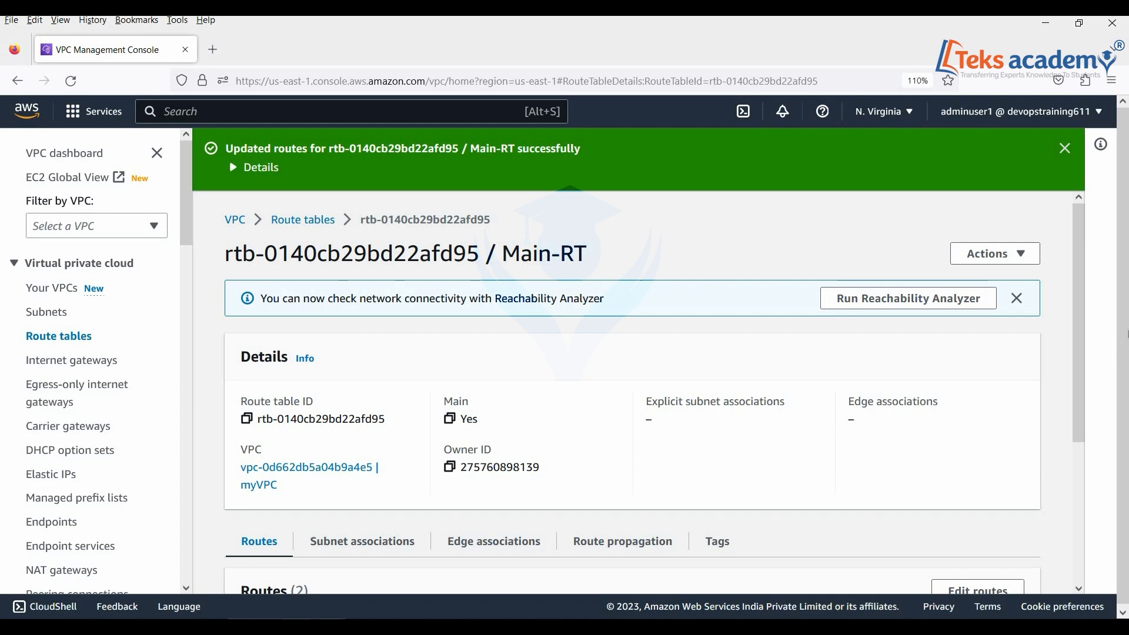
# Explicitly associate the Public-1a subnet with the Main-RT route table and save the association.
pyautogui.moveTo(1081, 259); pyautogui.dragTo(1085, 399)
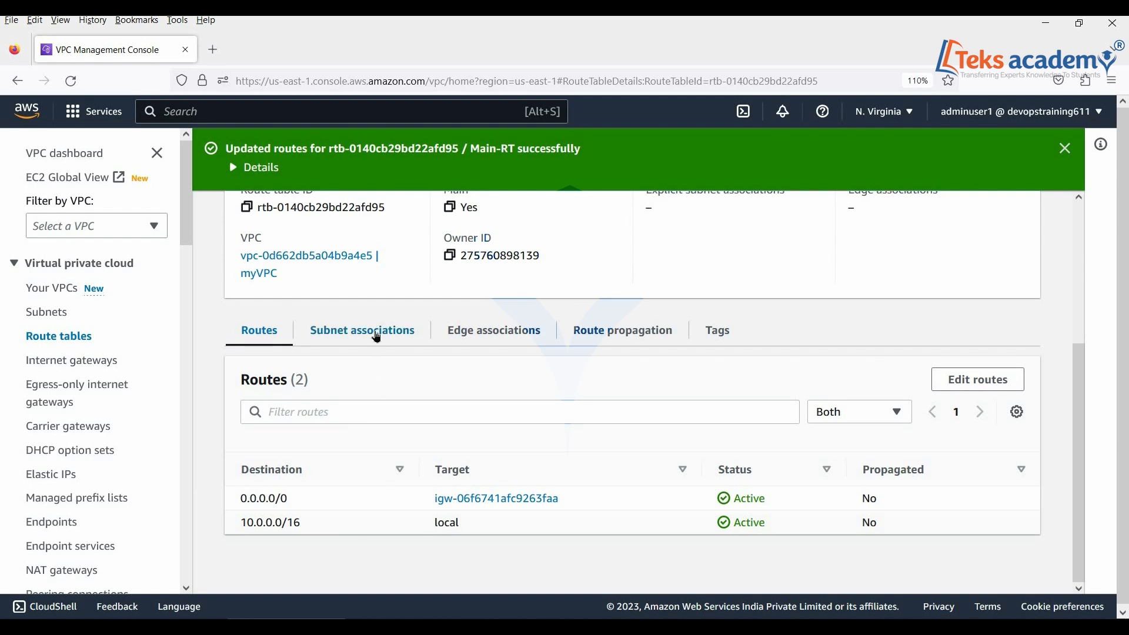
pyautogui.click(377, 337)
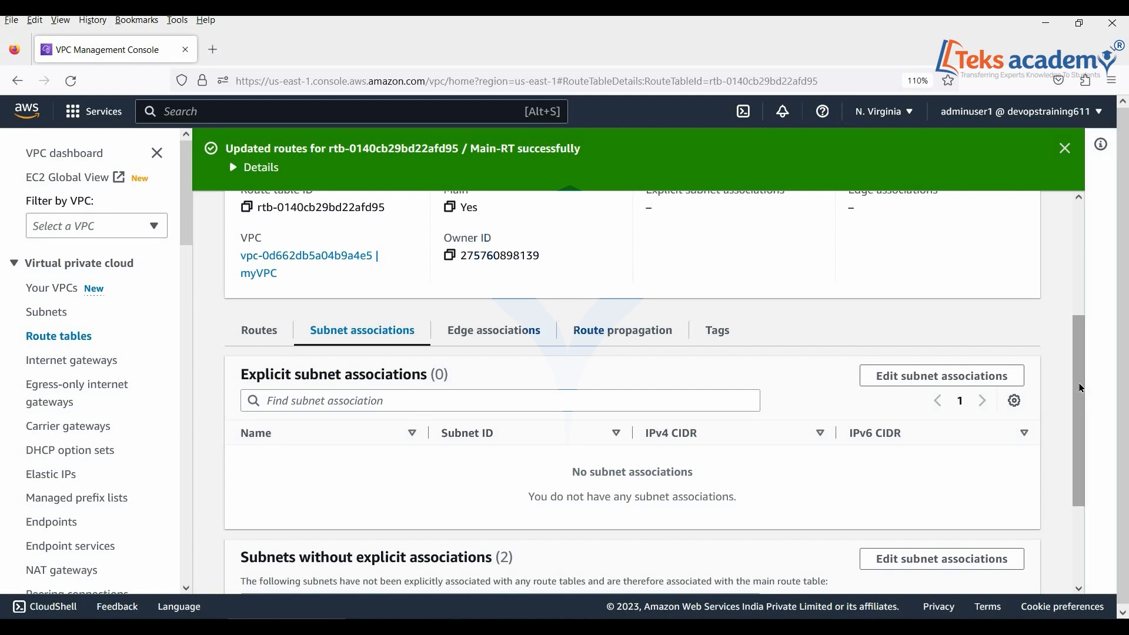
pyautogui.moveTo(1082, 388); pyautogui.dragTo(1087, 506)
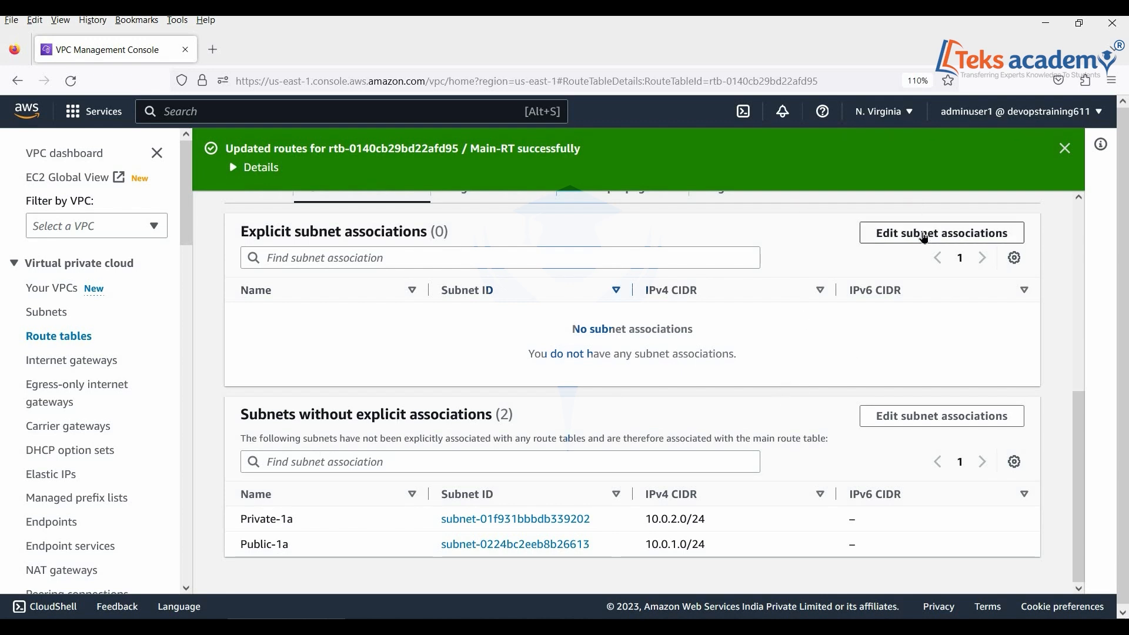
pyautogui.click(924, 235)
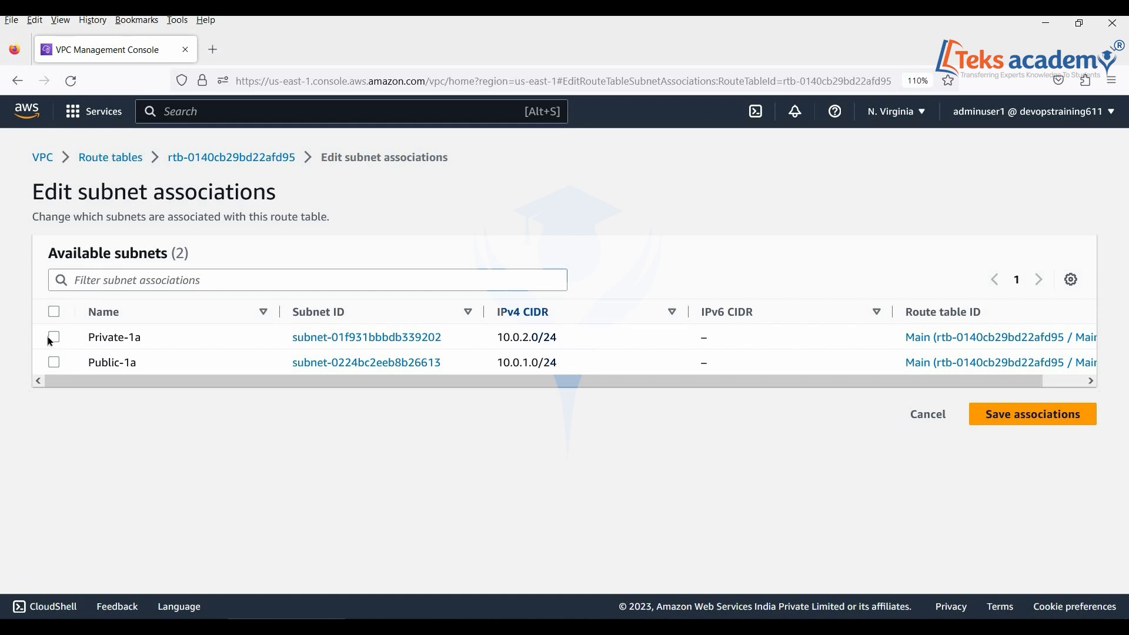
pyautogui.moveTo(567, 382); pyautogui.dragTo(94, 393)
pyautogui.click(54, 362)
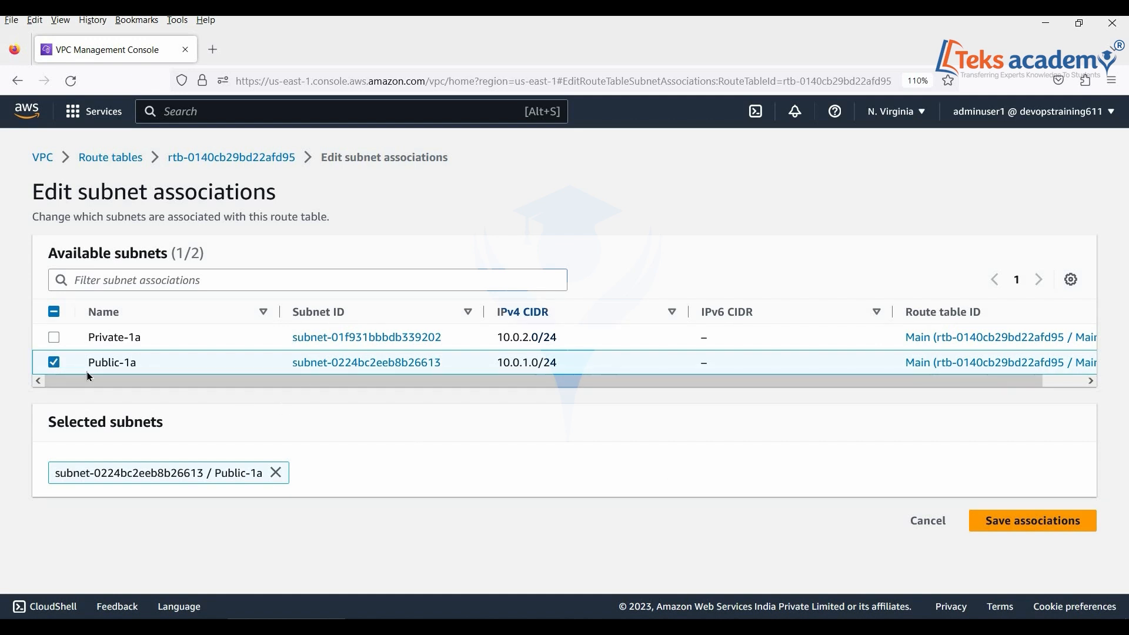
pyautogui.click(1014, 532)
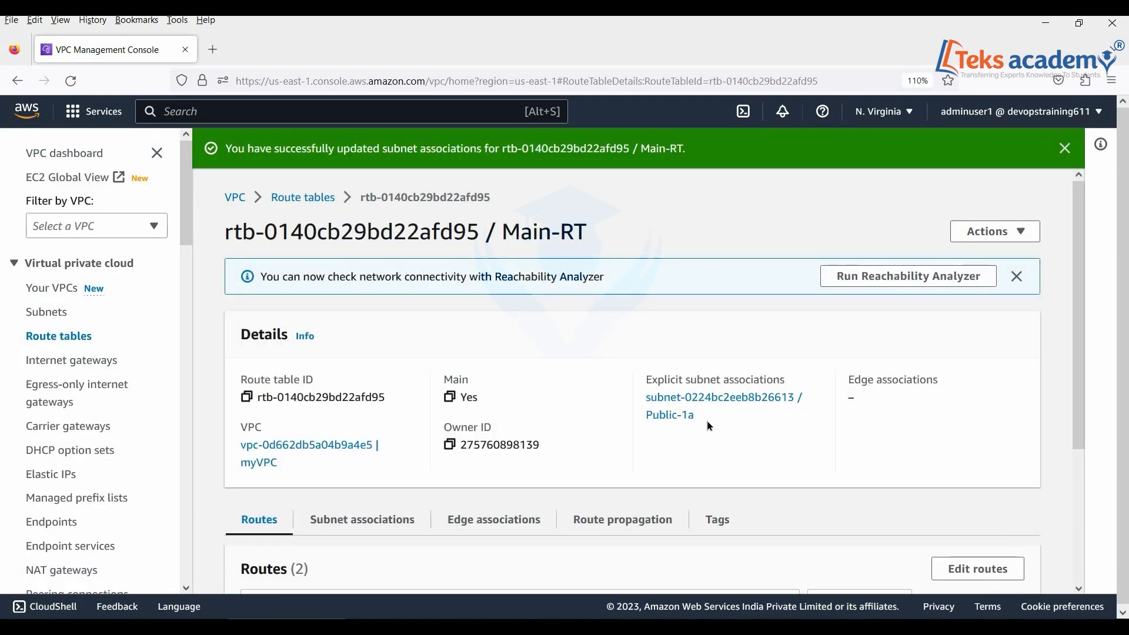
# Dismiss the success notice and review the routes and subnet associations of Main-RT.
pyautogui.click(1065, 148)
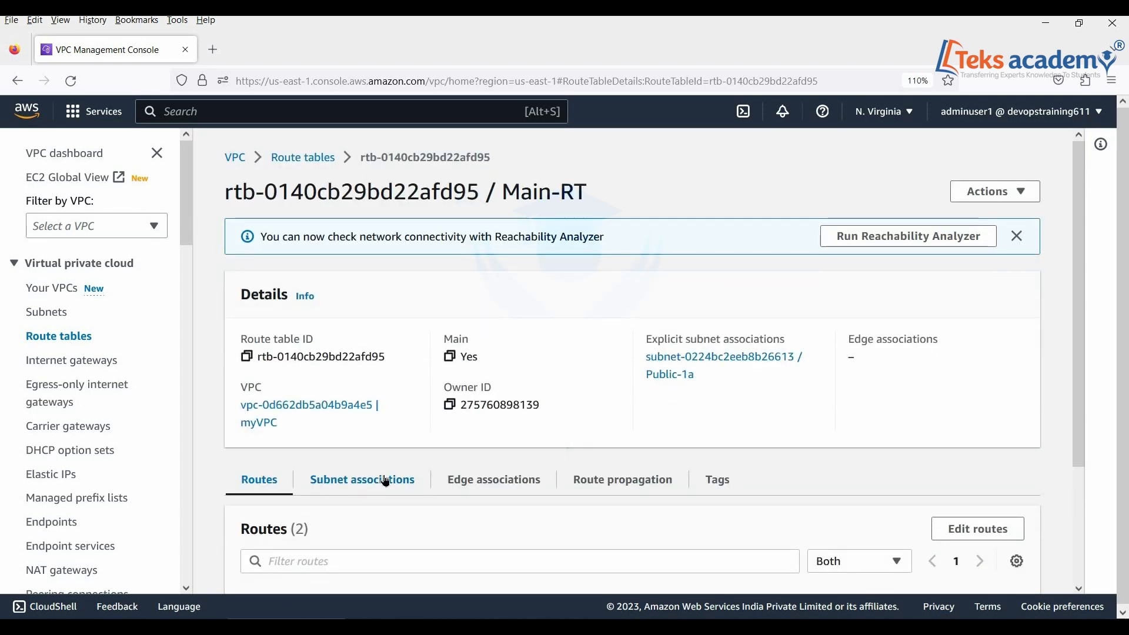
pyautogui.scroll(-3, 503, 486)
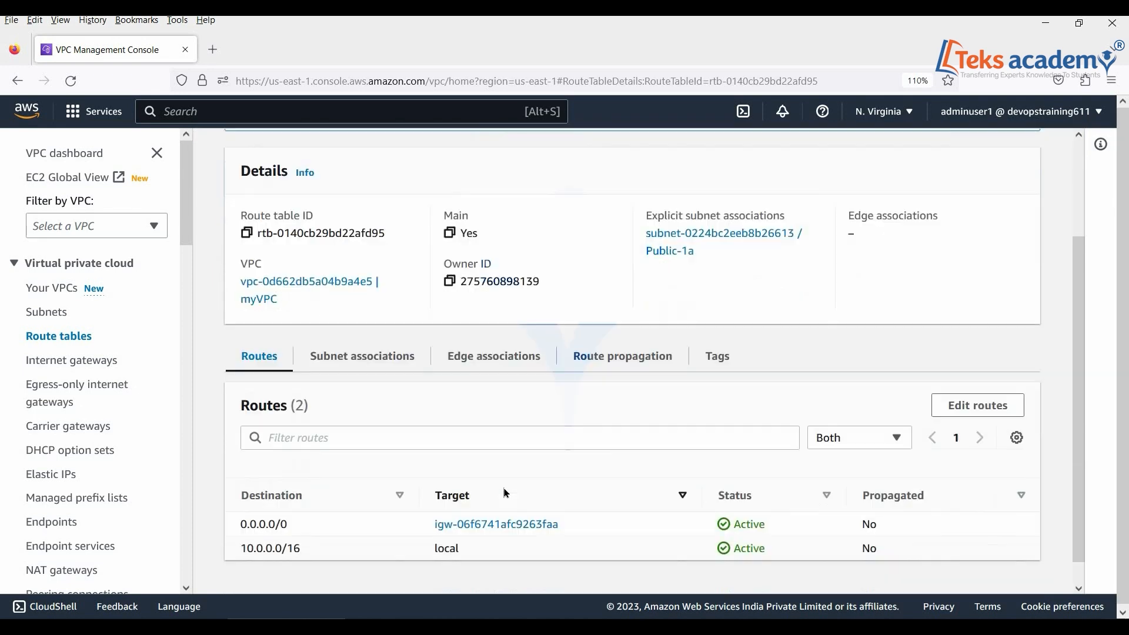
pyautogui.click(389, 338)
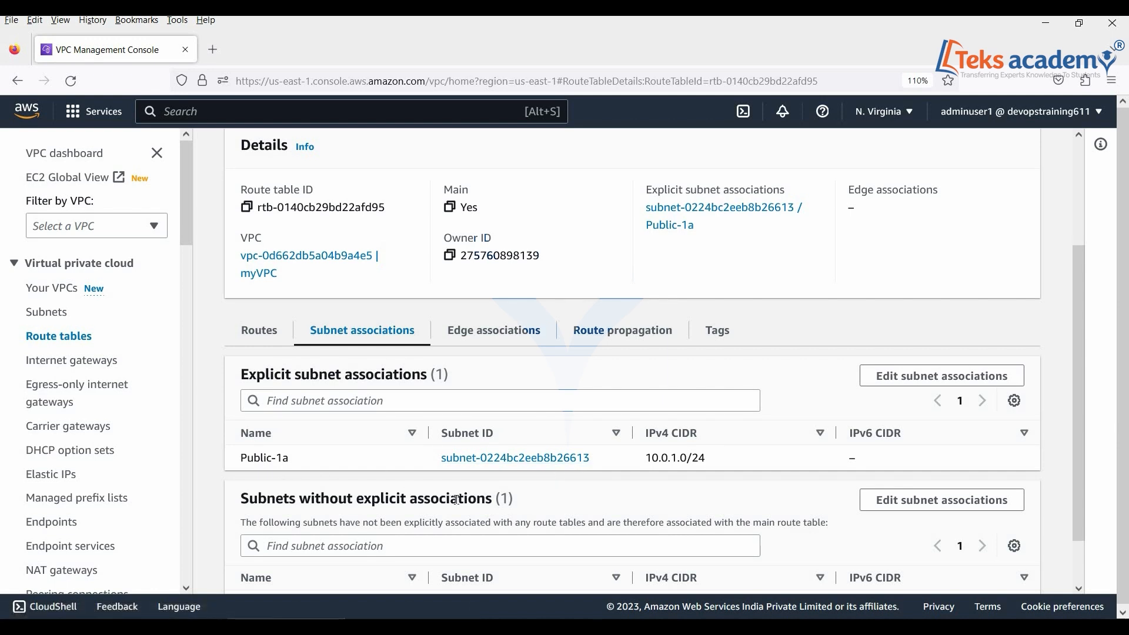
pyautogui.scroll(-2, 456, 499)
pyautogui.scroll(5, 456, 498)
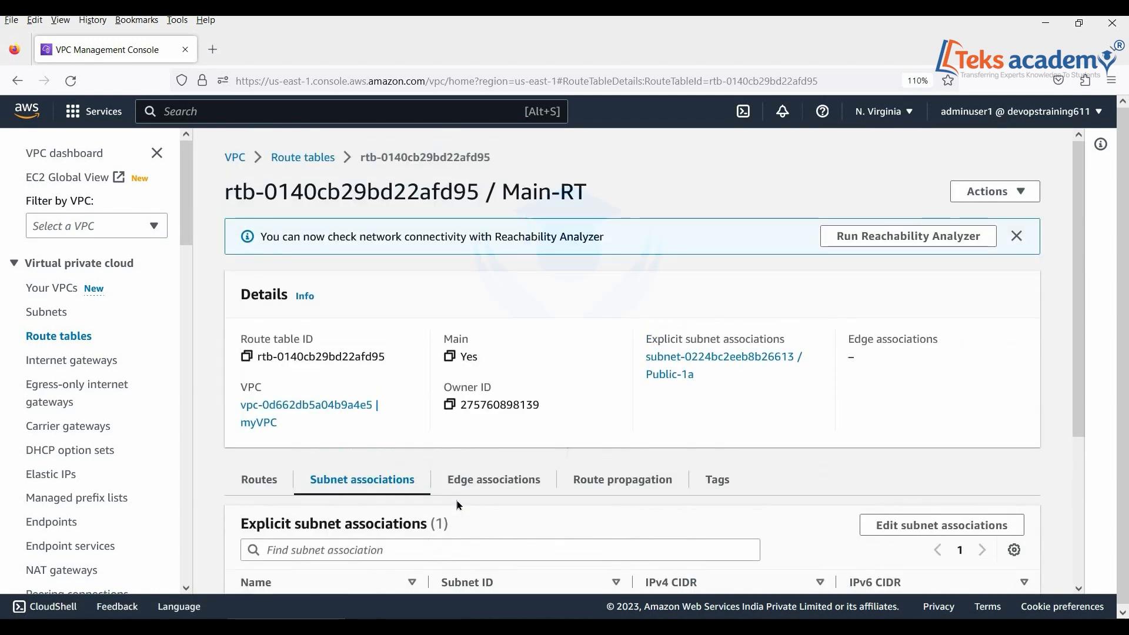
# Create a new route table named Private-RT in myVPC from the route tables list.
pyautogui.click(300, 160)
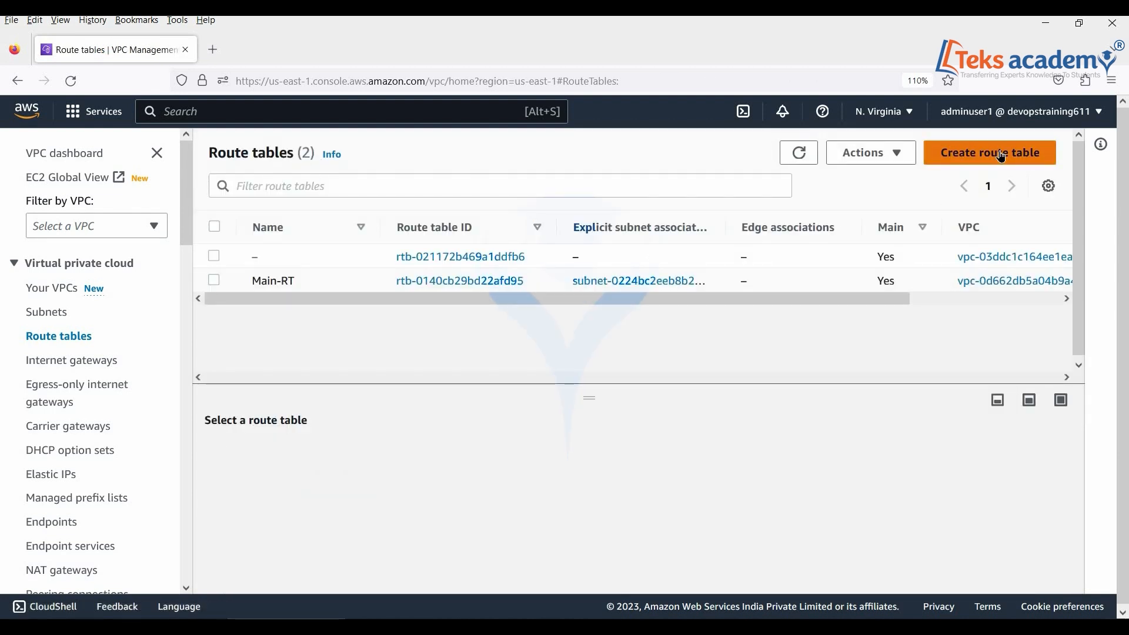
pyautogui.click(1001, 156)
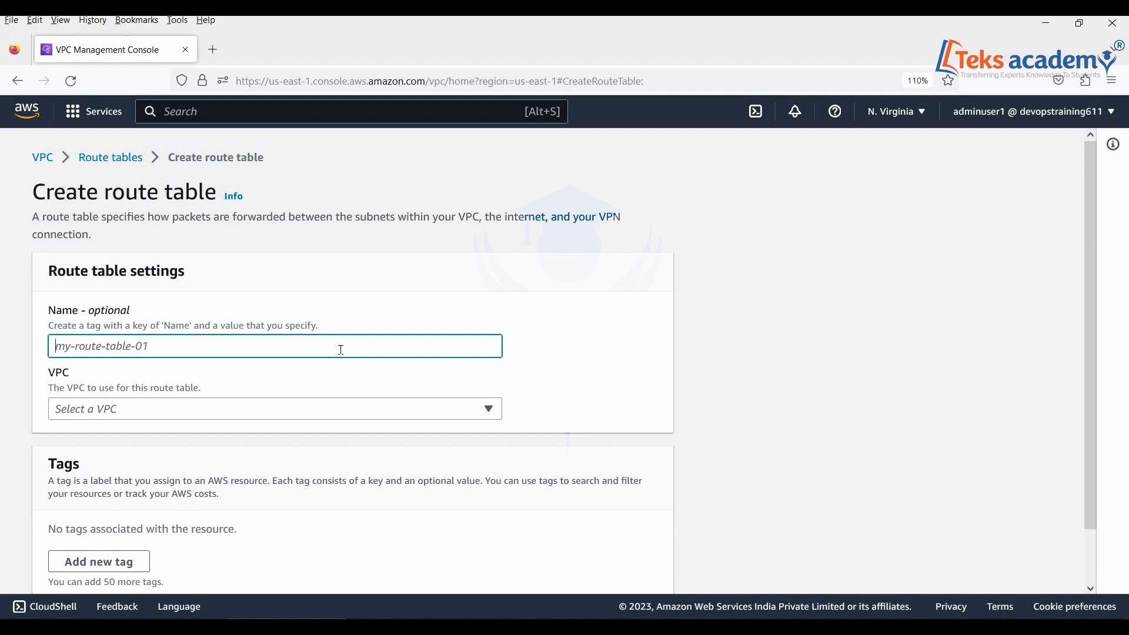
pyautogui.write('Priva')
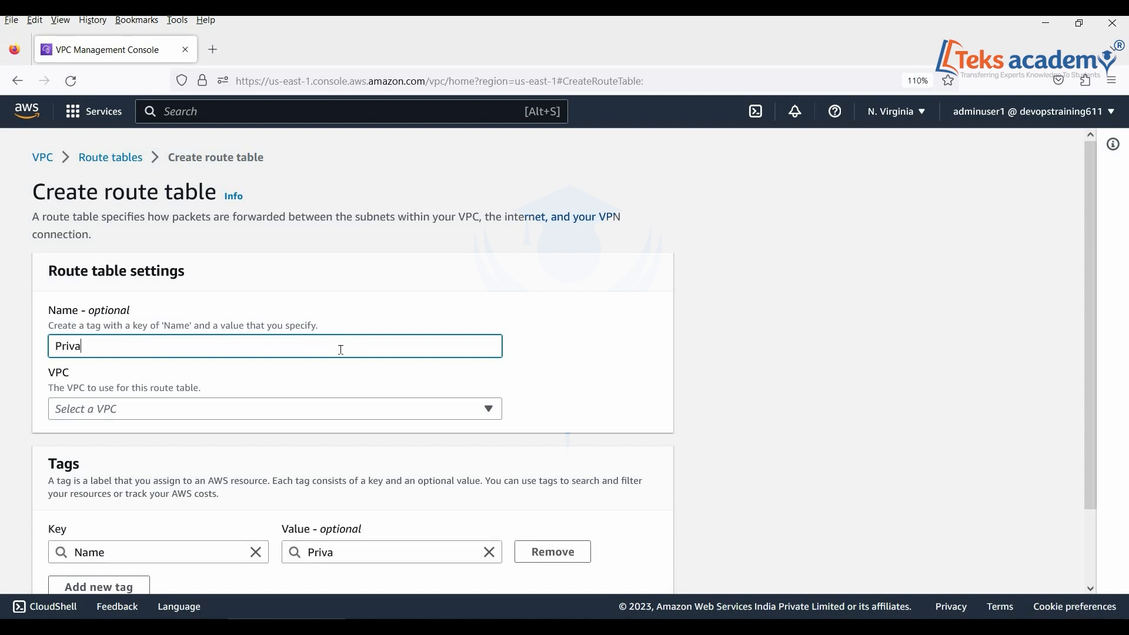
pyautogui.write('te-RT')
pyautogui.click(181, 410)
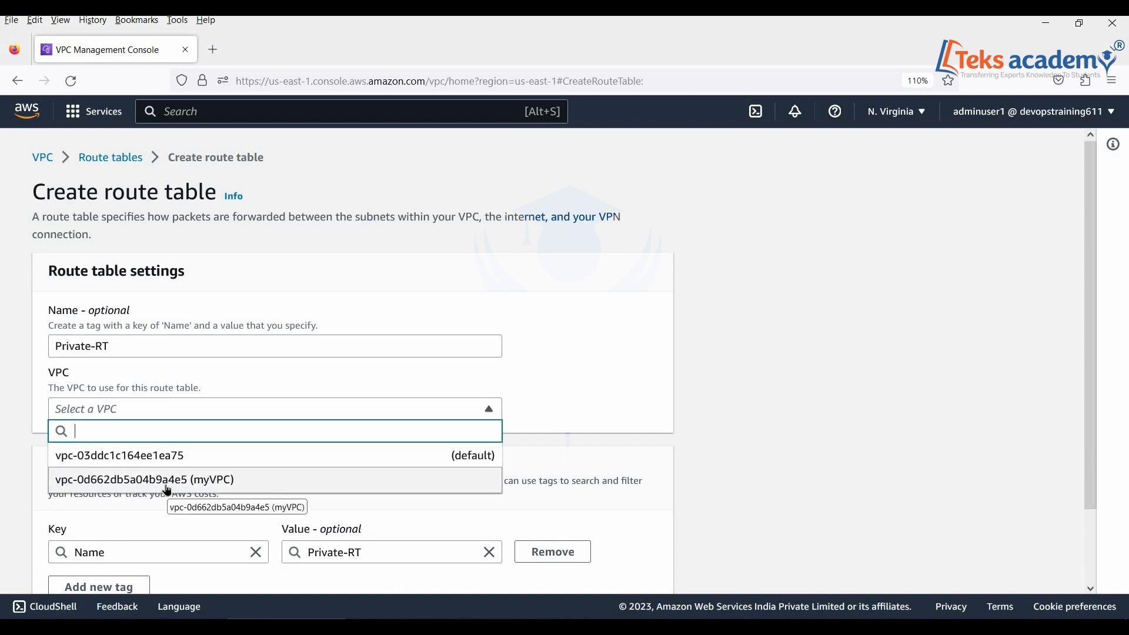
pyautogui.click(167, 482)
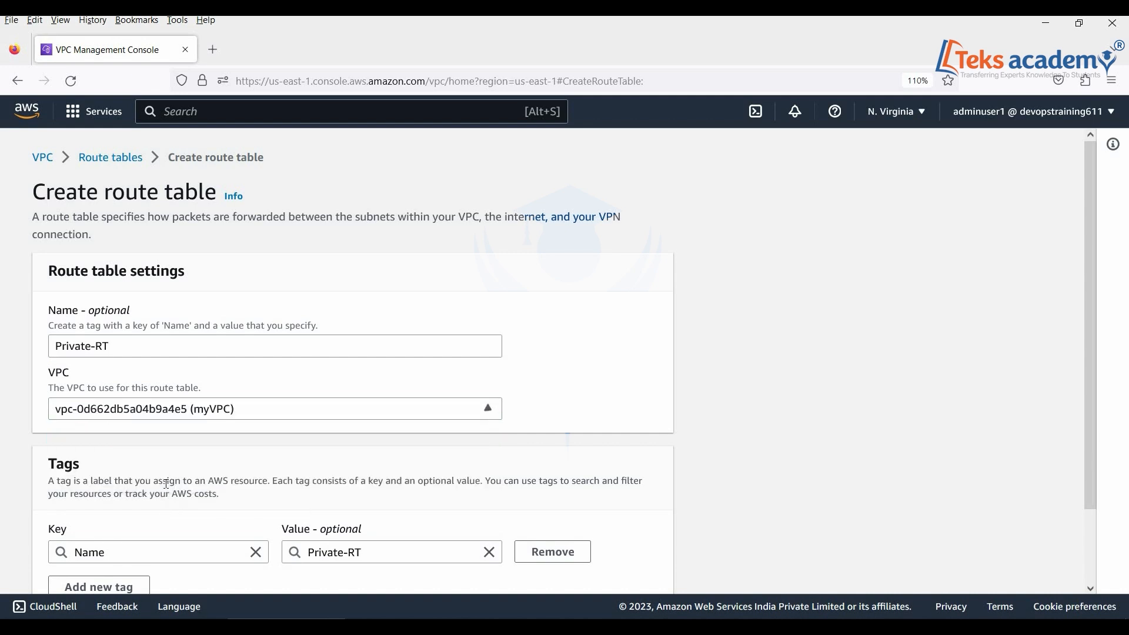
pyautogui.scroll(-2, 584, 410)
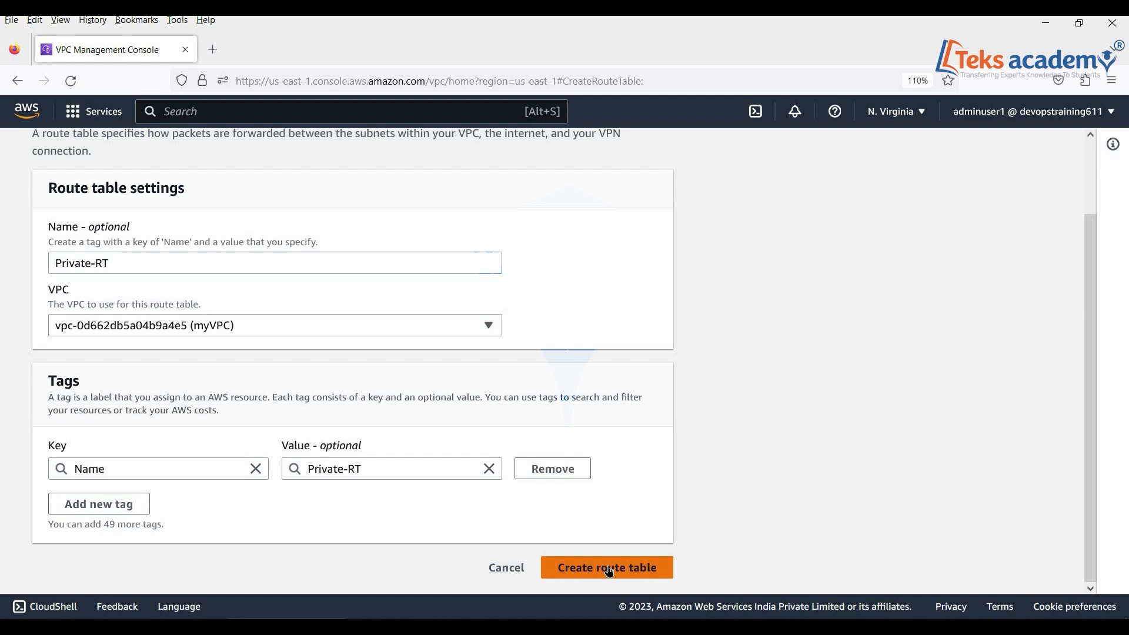
pyautogui.click(610, 571)
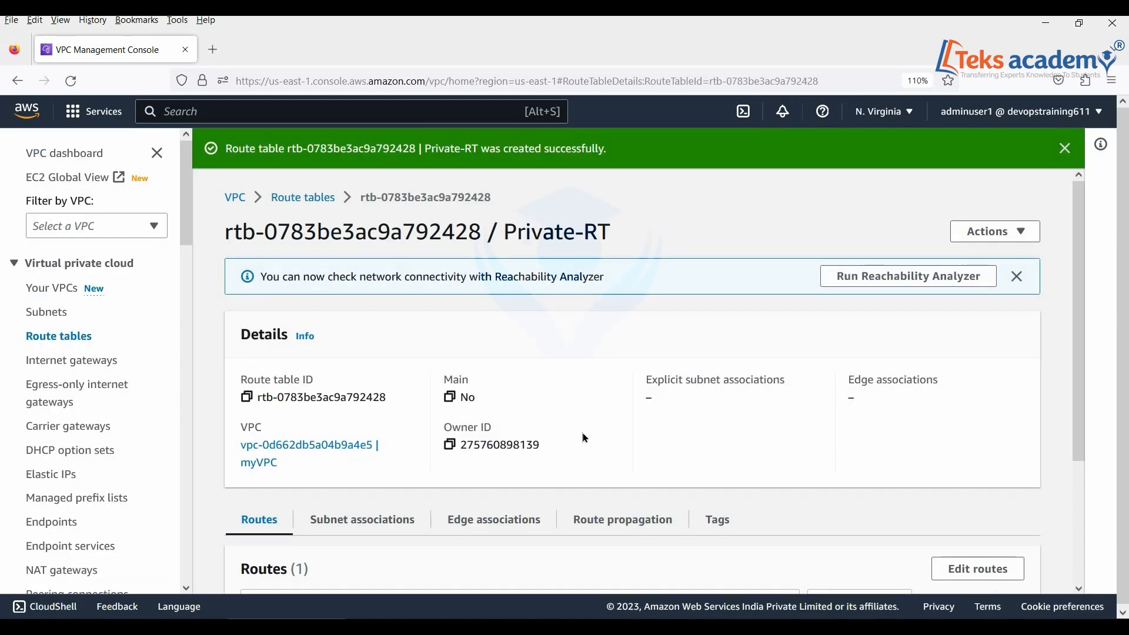
# Examine the destination, target and status of the existing route in Private-RT.
pyautogui.scroll(-3, 669, 356)
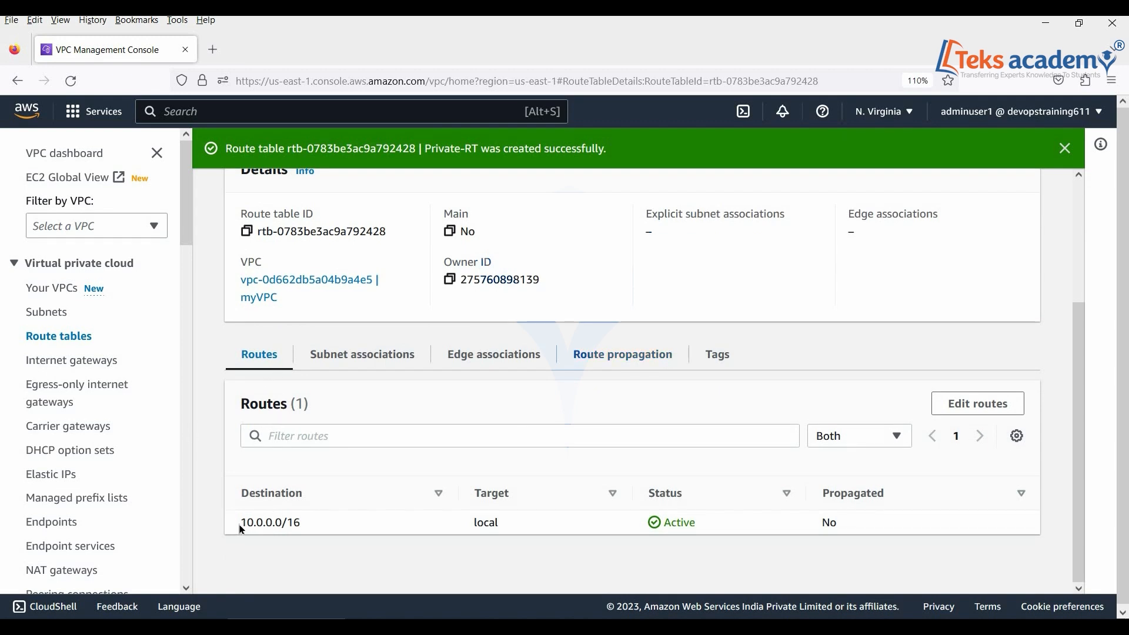
pyautogui.moveTo(242, 529); pyautogui.dragTo(847, 529)
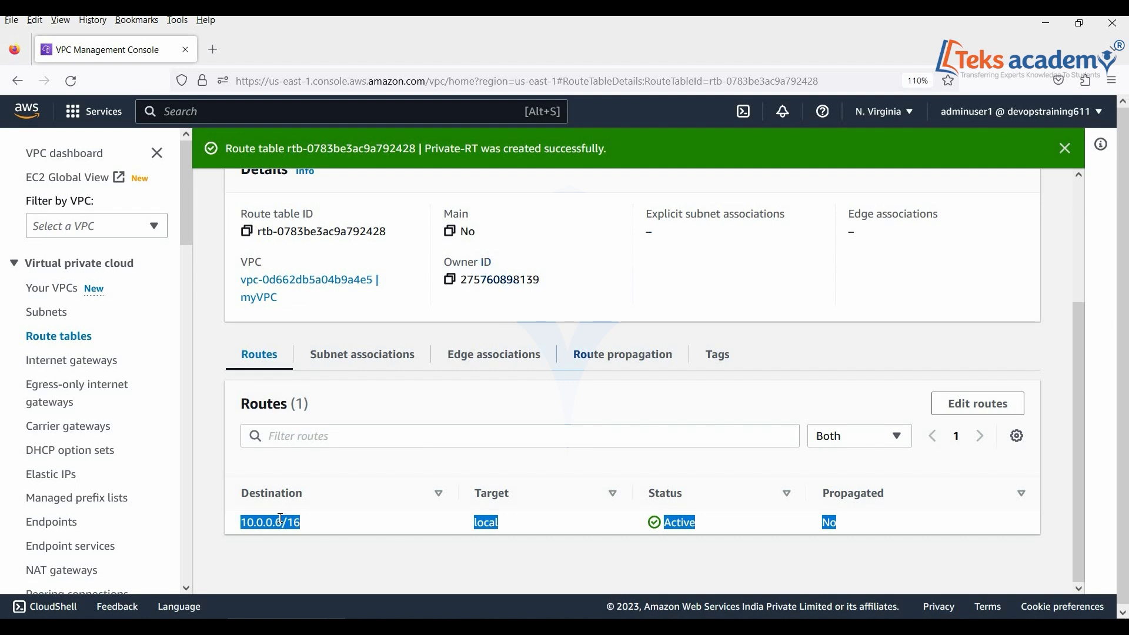
pyautogui.click(519, 532)
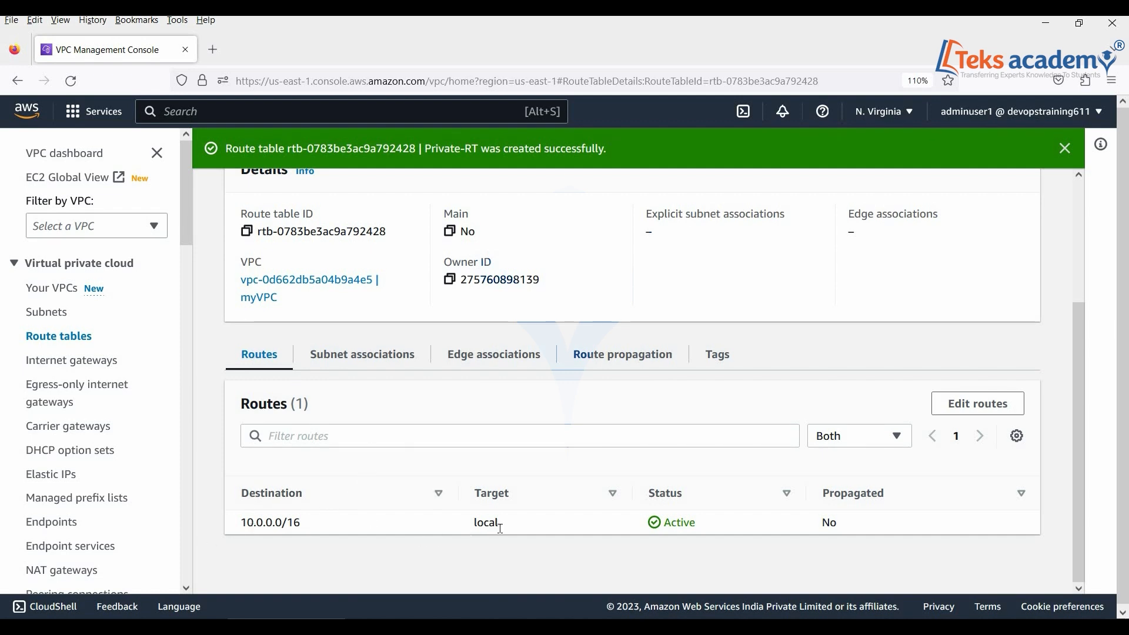
# Explicitly associate the Private-1a subnet with the Private-RT route table and save the association.
pyautogui.click(377, 365)
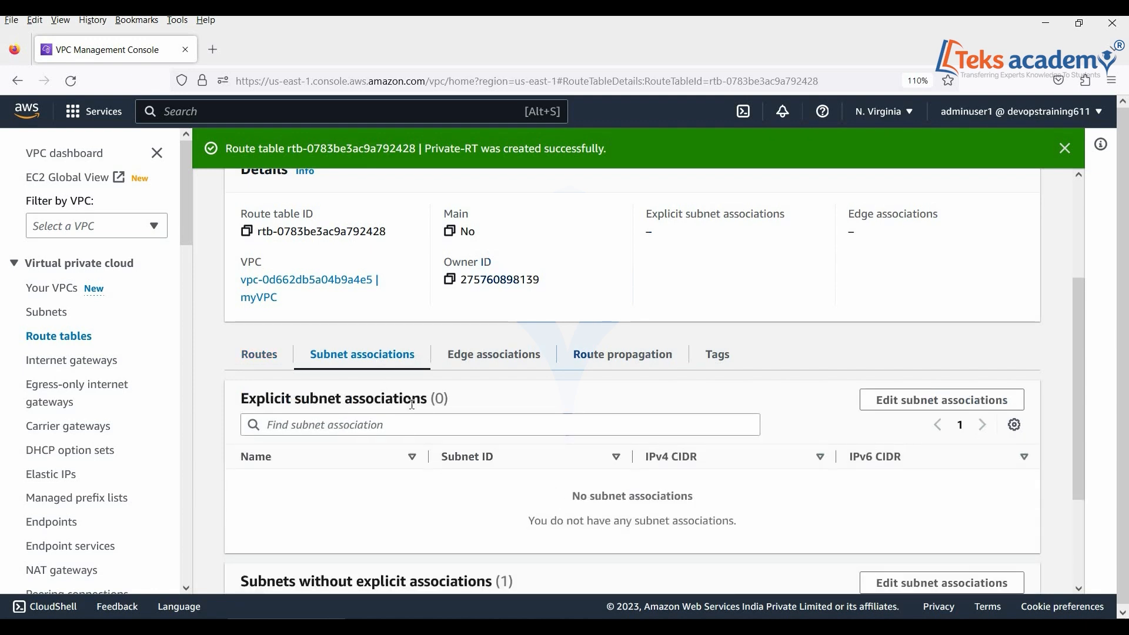
pyautogui.scroll(-1, 479, 413)
pyautogui.scroll(-3, 479, 414)
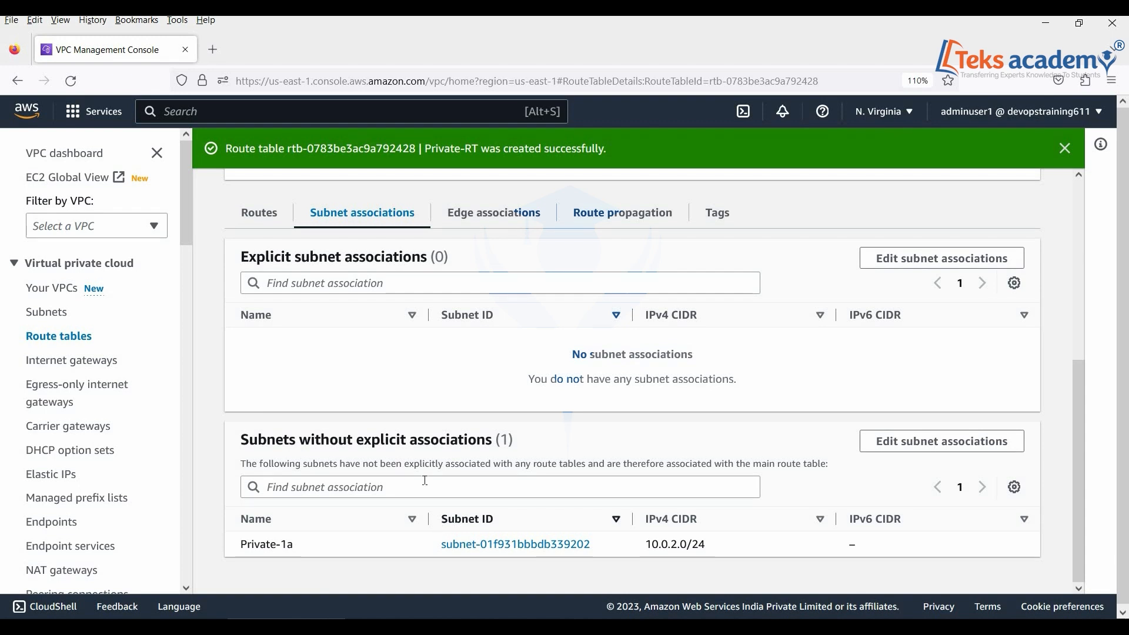
pyautogui.click(919, 264)
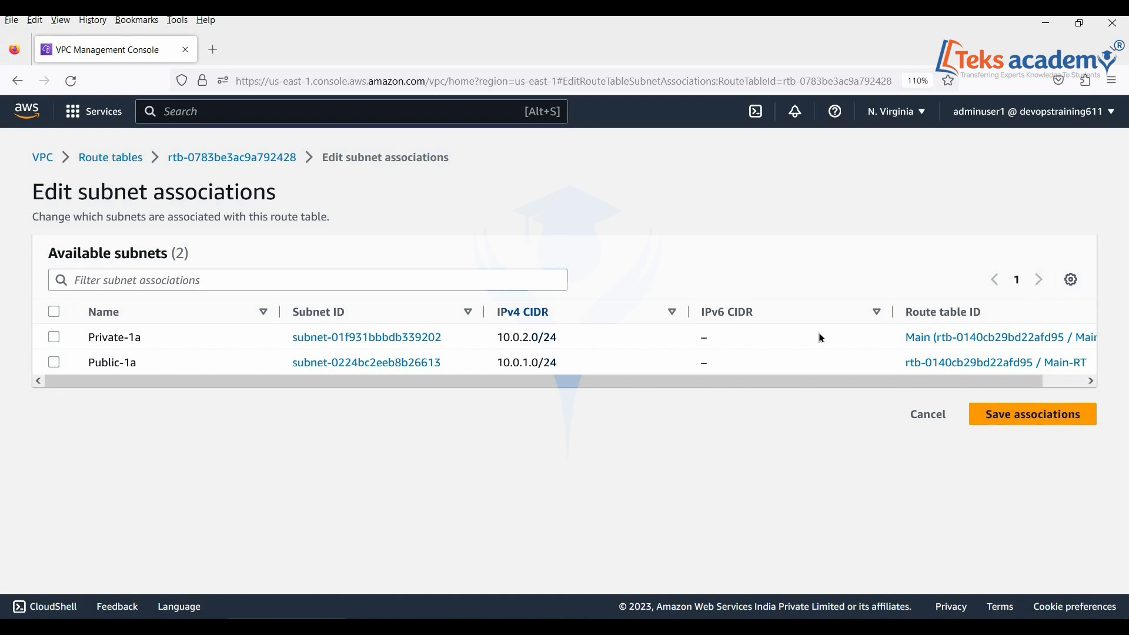
pyautogui.click(54, 337)
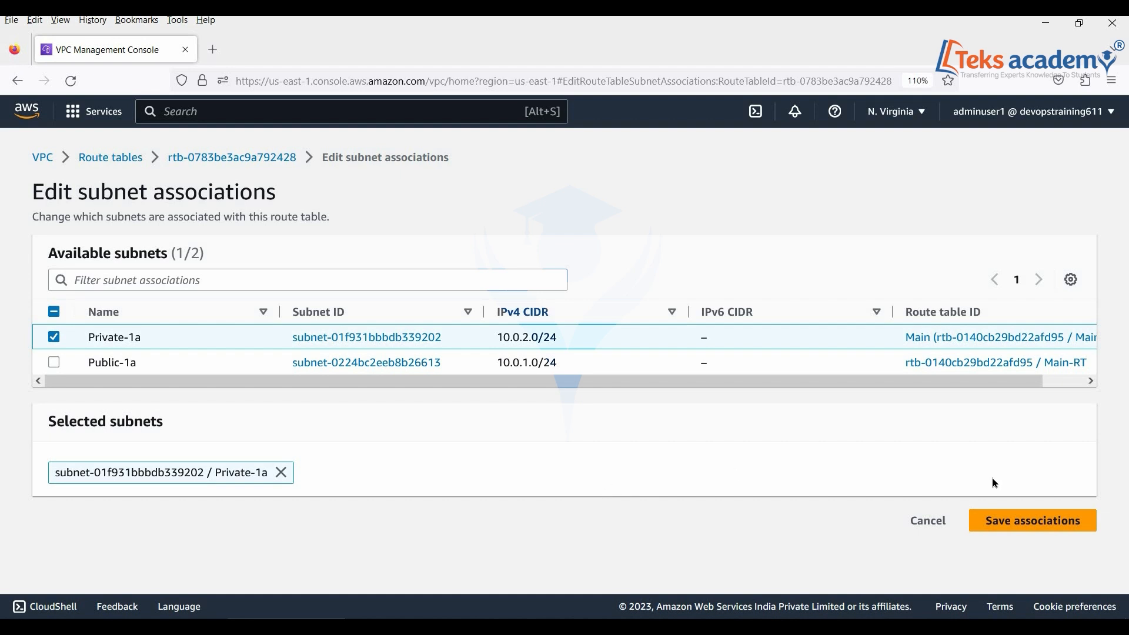
pyautogui.click(1024, 524)
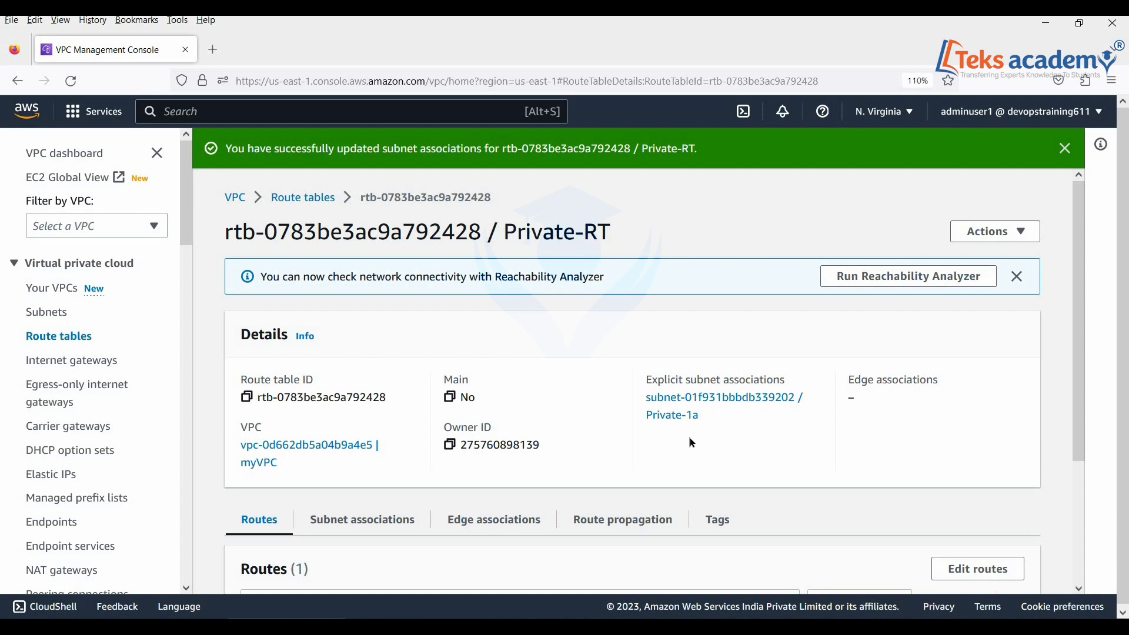
# Review the details and routes of Private-RT, and return to the route tables list.
pyautogui.scroll(-4, 690, 442)
pyautogui.scroll(4, 690, 442)
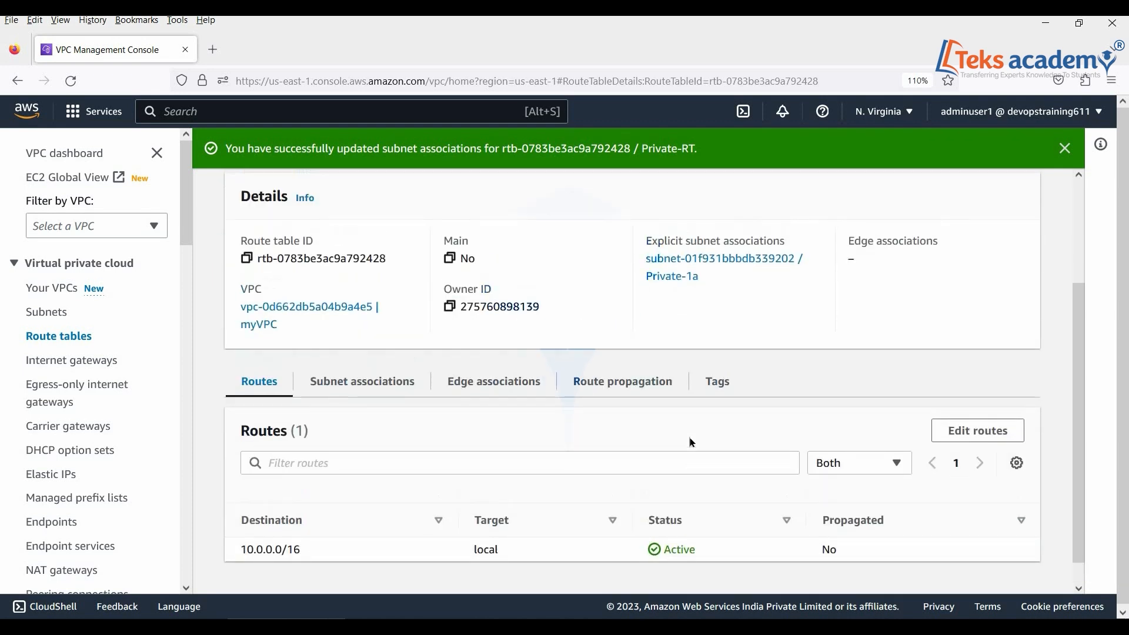
pyautogui.click(302, 198)
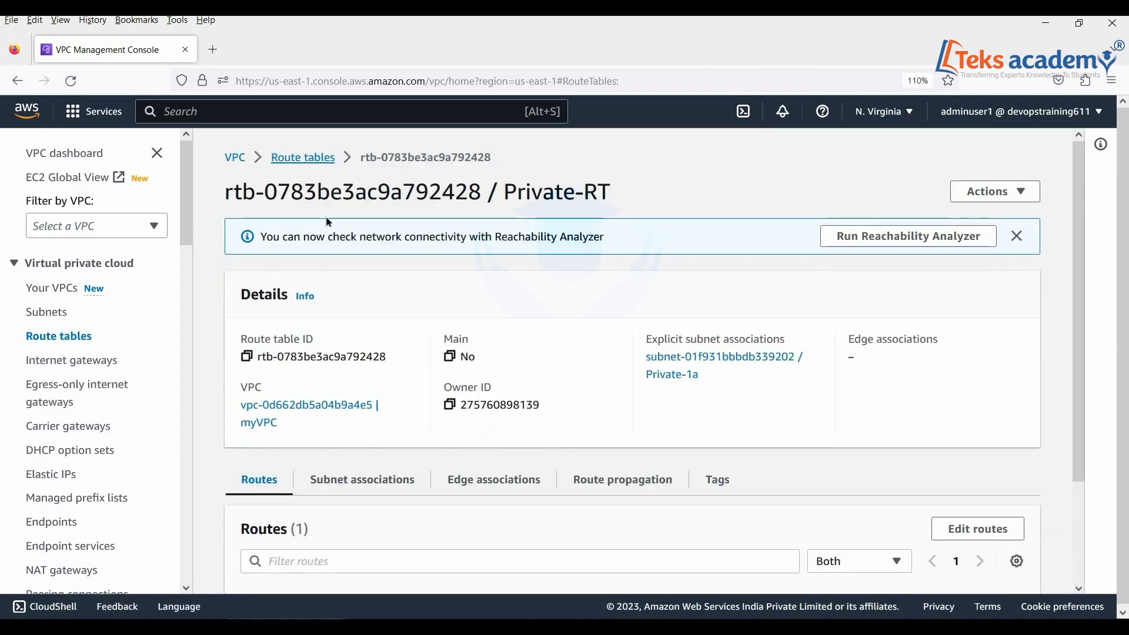
# Select myVPC in the list of VPCs, enlarge its details pane and show its resource map.
pyautogui.click(44, 289)
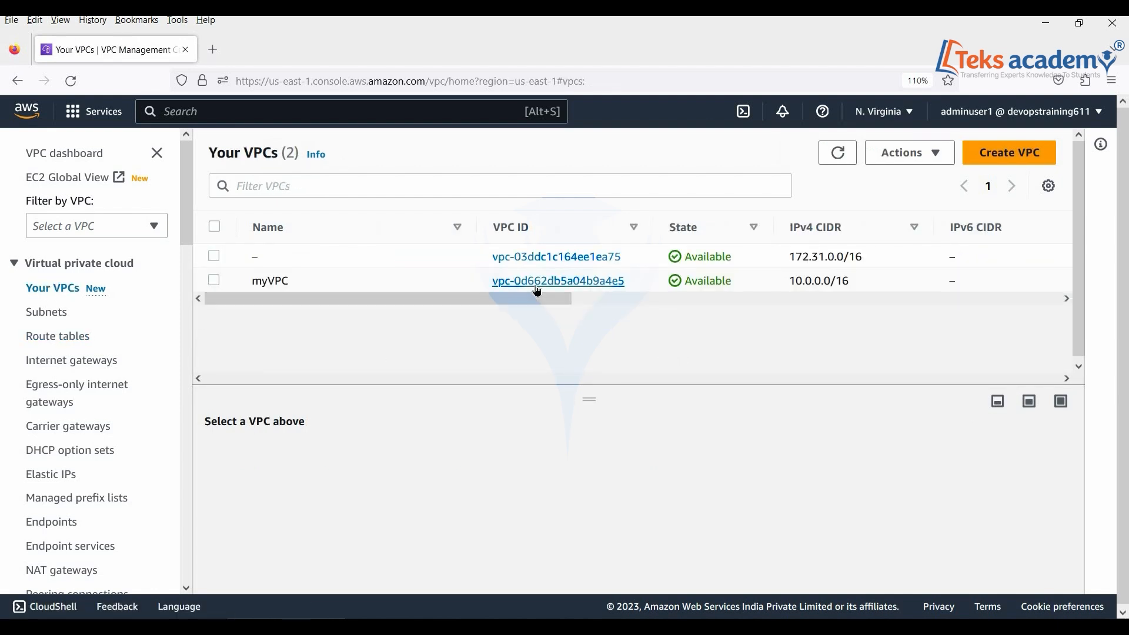
pyautogui.click(369, 291)
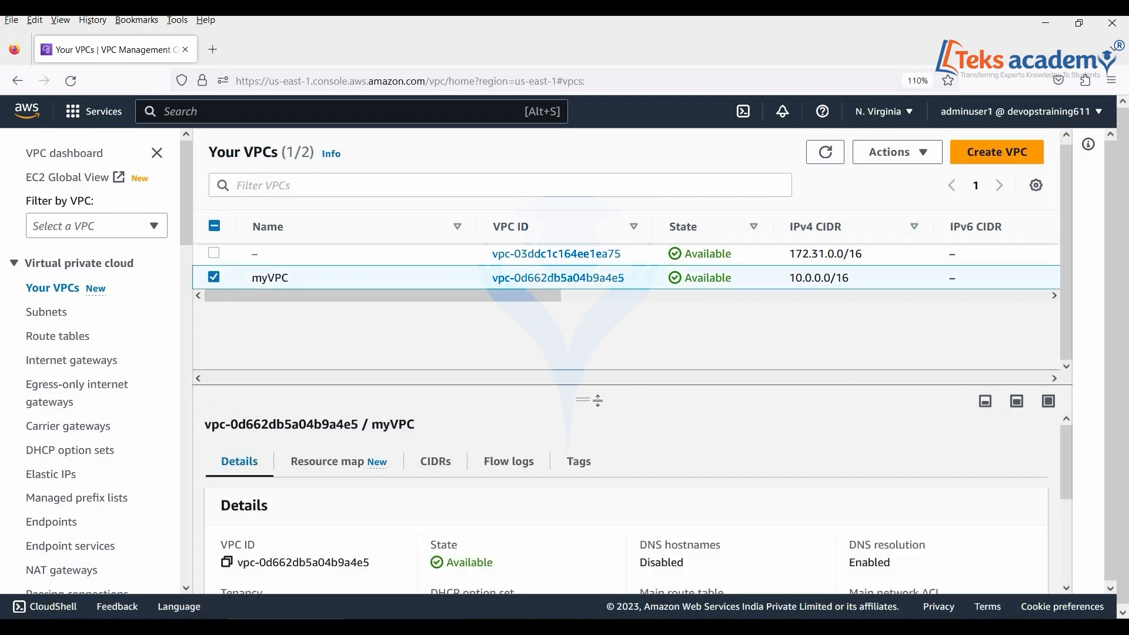
pyautogui.moveTo(588, 400); pyautogui.dragTo(584, 342)
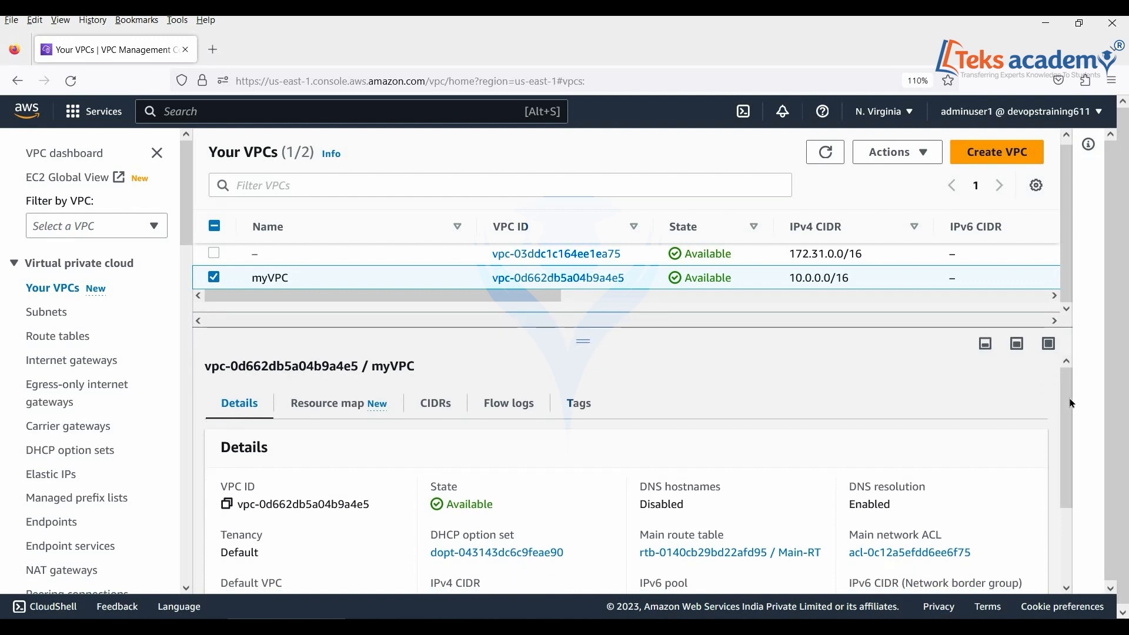
pyautogui.moveTo(1063, 396); pyautogui.dragTo(1063, 427)
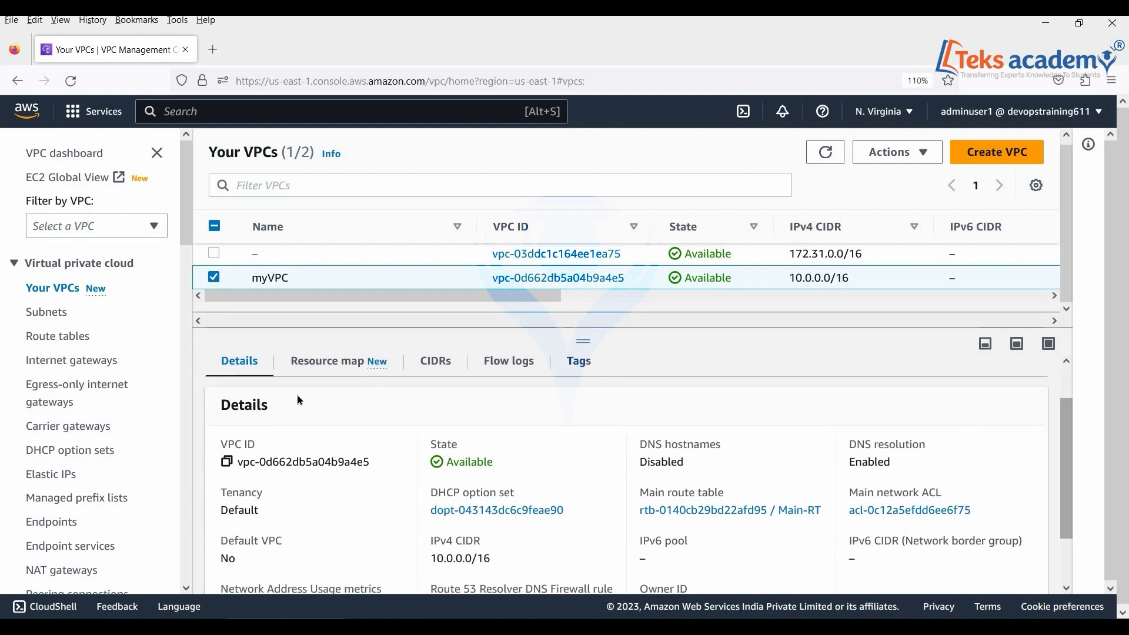
pyautogui.click(327, 361)
pyautogui.moveTo(1073, 442)
pyautogui.mouseDown()
pyautogui.moveTo(1073, 468)
pyautogui.moveTo(1075, 447)
pyautogui.mouseUp()
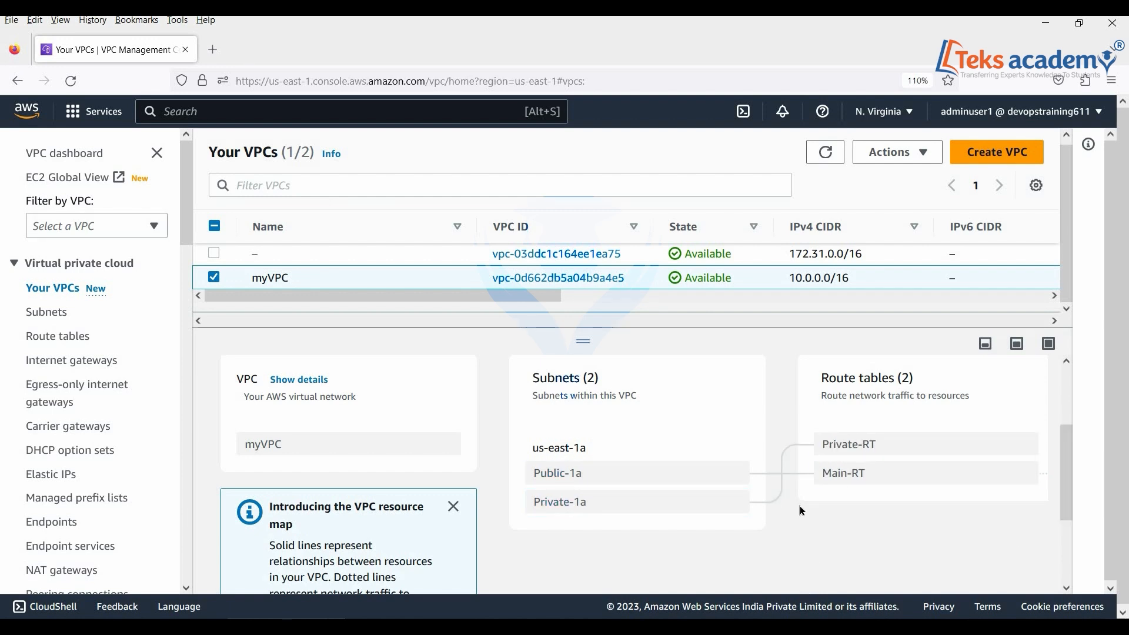
# Examine how the subnets, route tables and network connections of myVPC link together in the resource map.
pyautogui.scroll(-3, 623, 522)
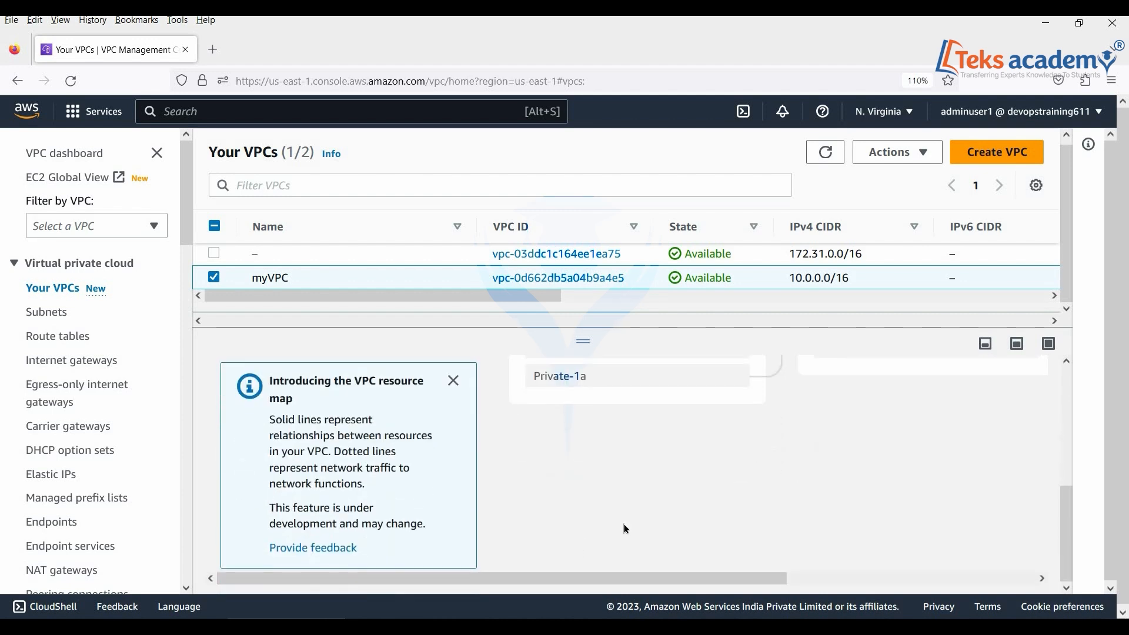
pyautogui.moveTo(675, 583); pyautogui.dragTo(923, 582)
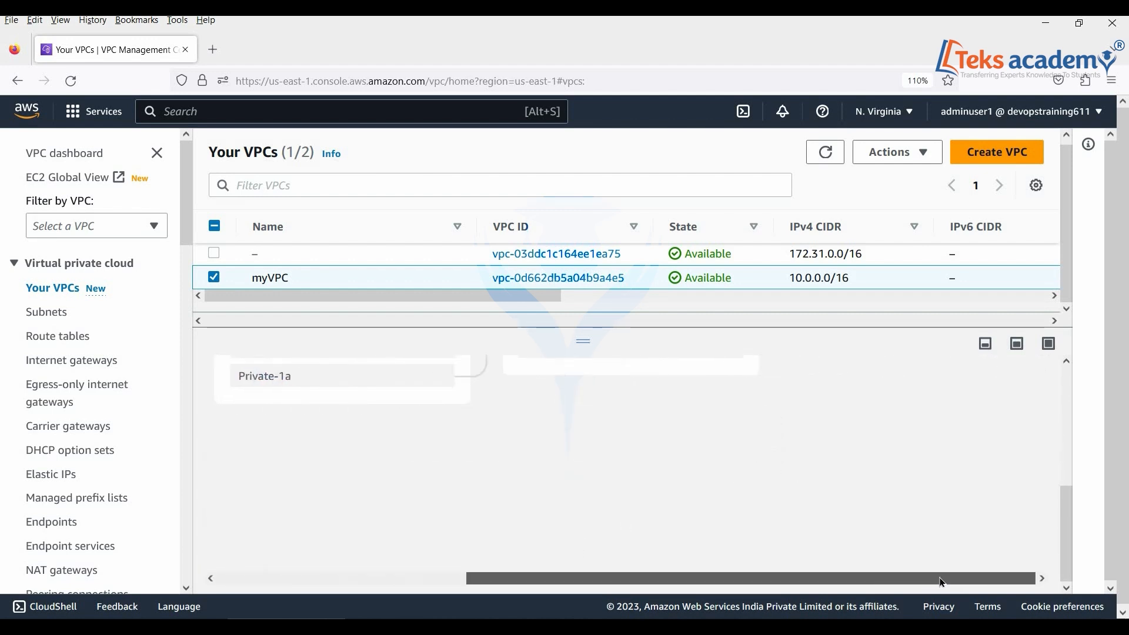
pyautogui.scroll(-3, 902, 534)
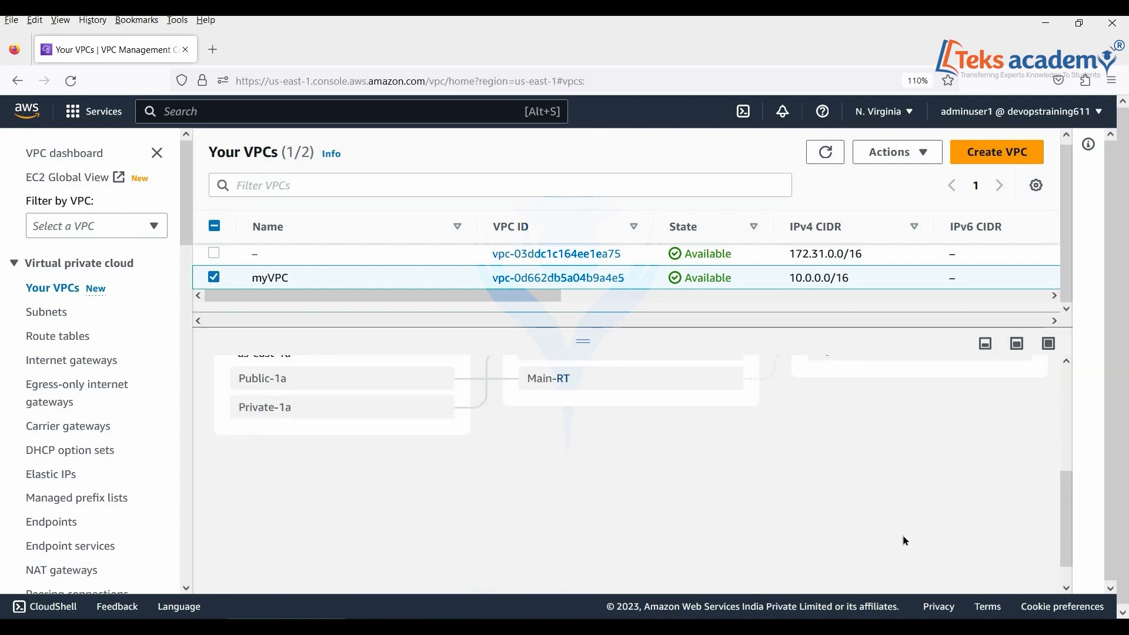
pyautogui.scroll(3, 1066, 375)
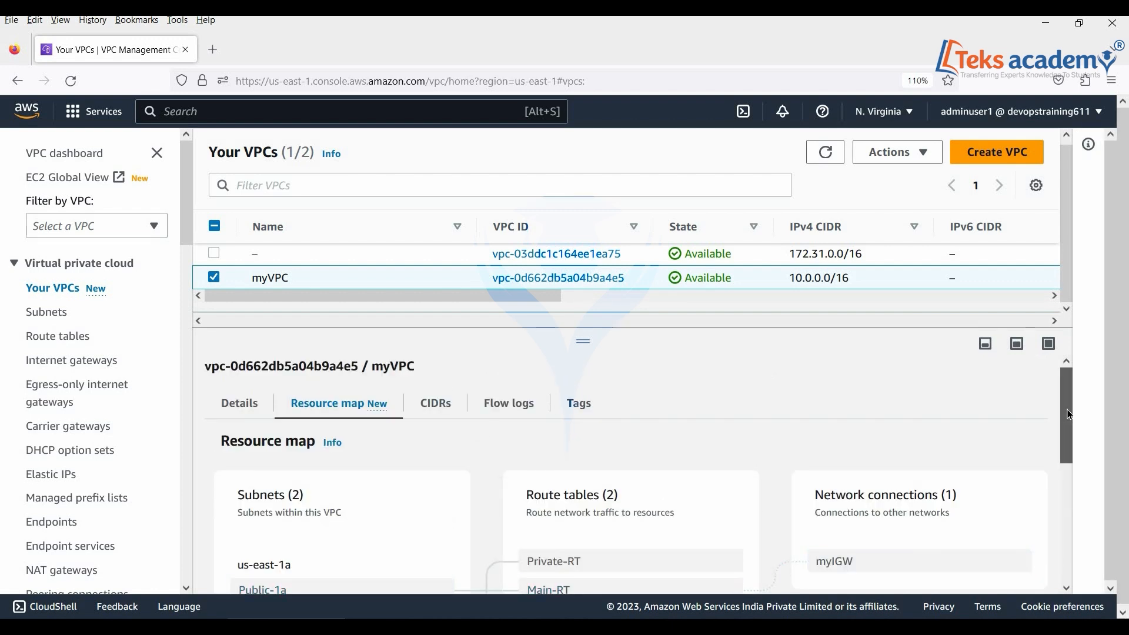
pyautogui.scroll(-2, 676, 502)
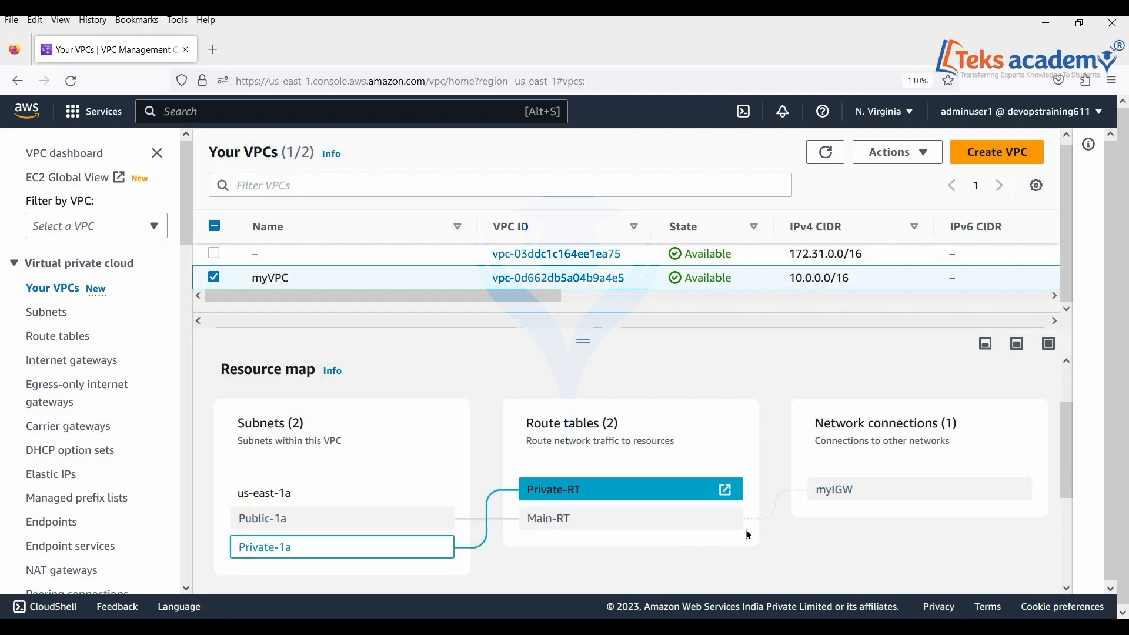
pyautogui.scroll(-3, 807, 536)
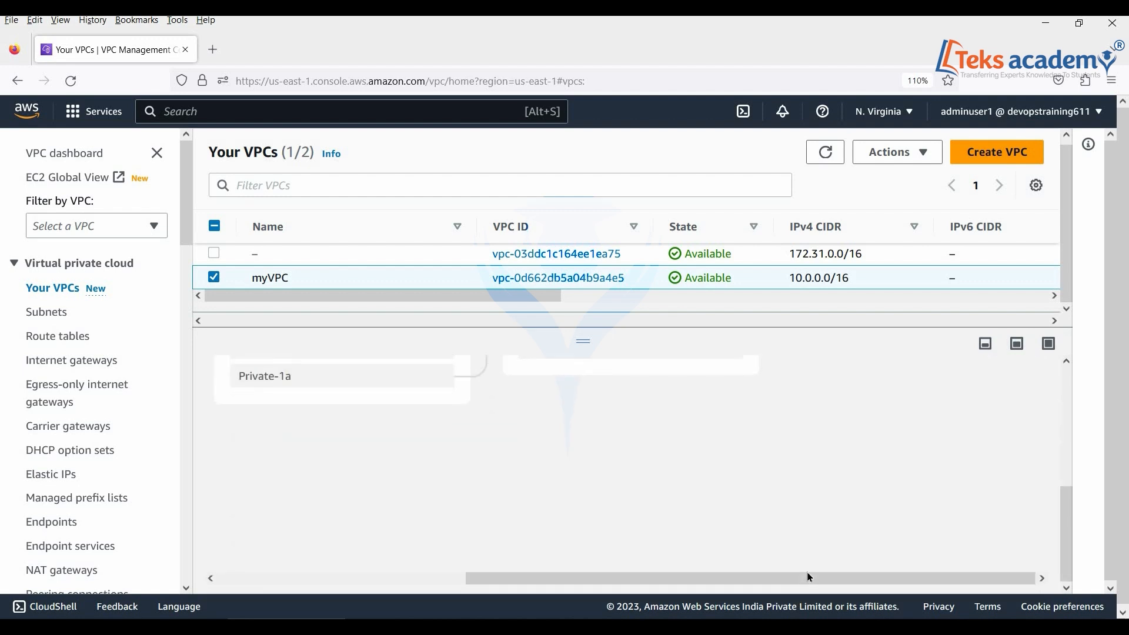
pyautogui.moveTo(796, 579); pyautogui.dragTo(477, 580)
# Show the subnets list and filter it by VPC to vpc-0d662db5a04b9a4e5 (myVPC).
pyautogui.click(45, 312)
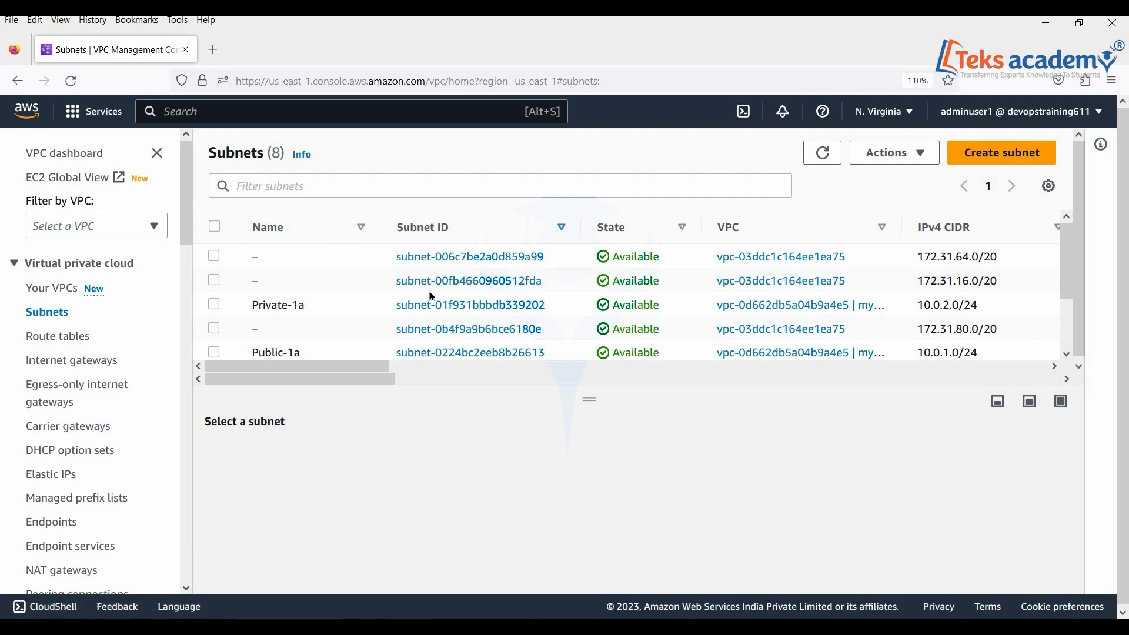
pyautogui.click(435, 183)
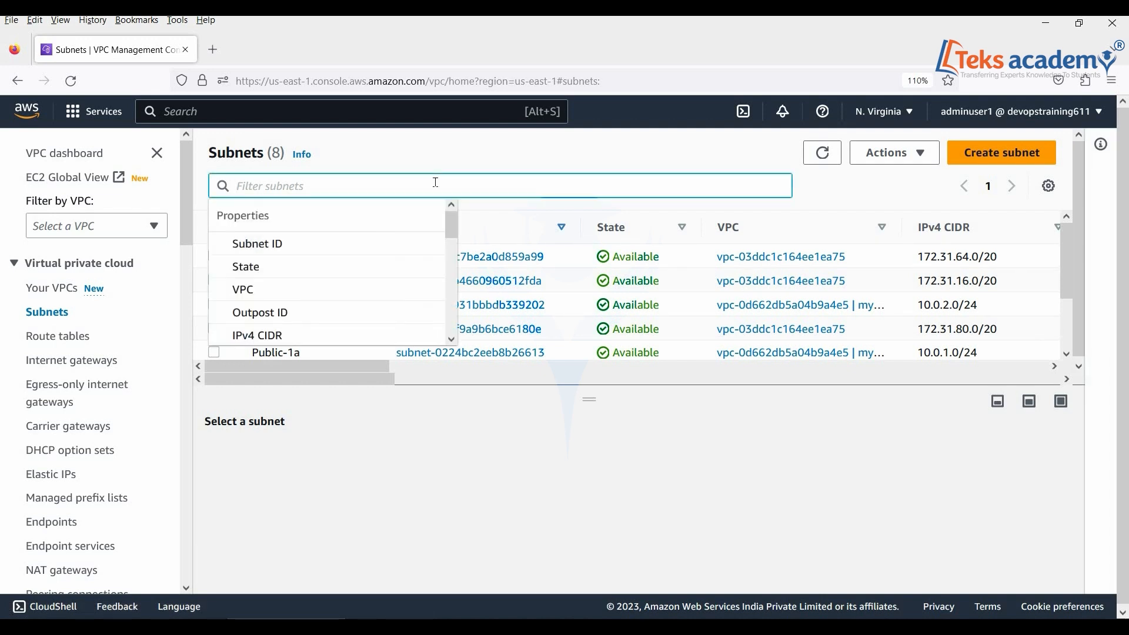
pyautogui.click(248, 291)
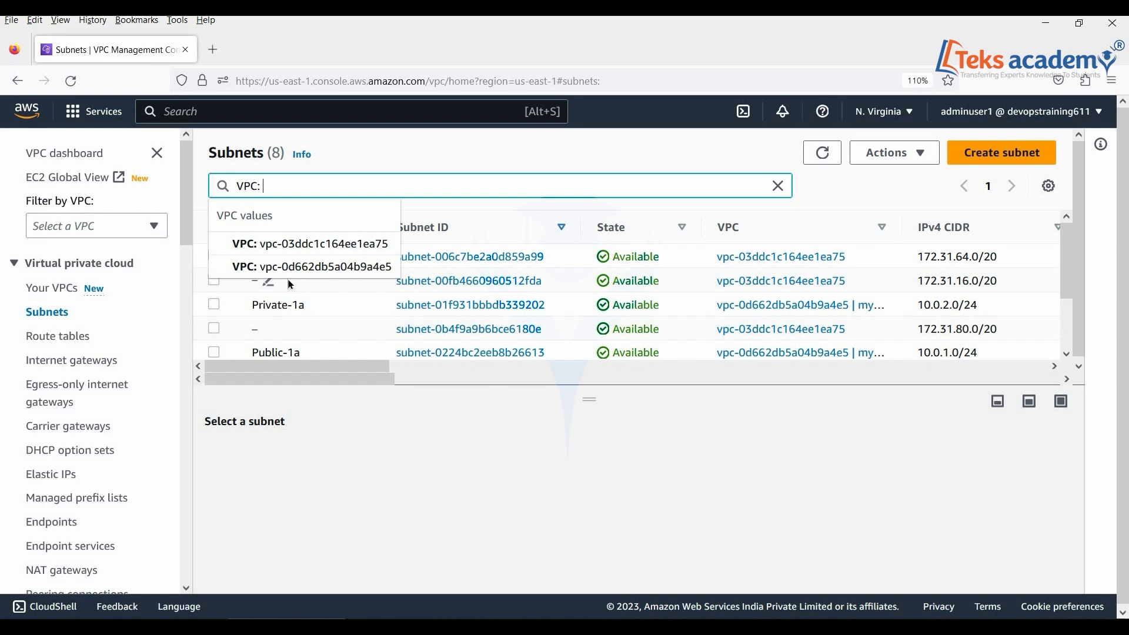
pyautogui.click(336, 268)
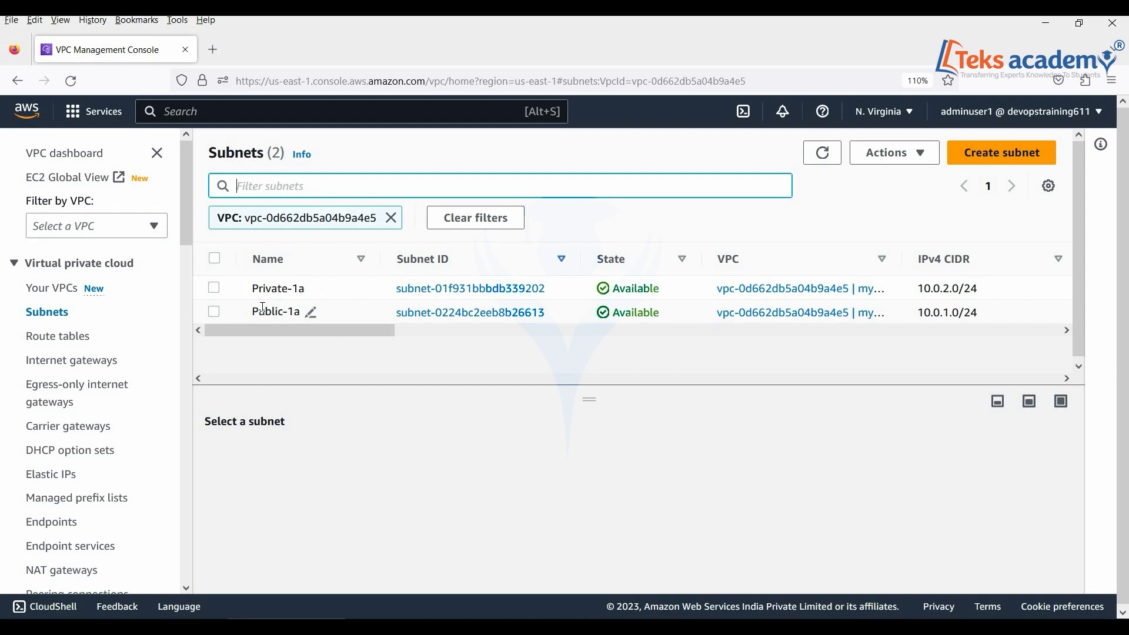
# Examine the available IPv4 addresses in the Public-1a subnet details, and return to the subnets list.
pyautogui.click(459, 315)
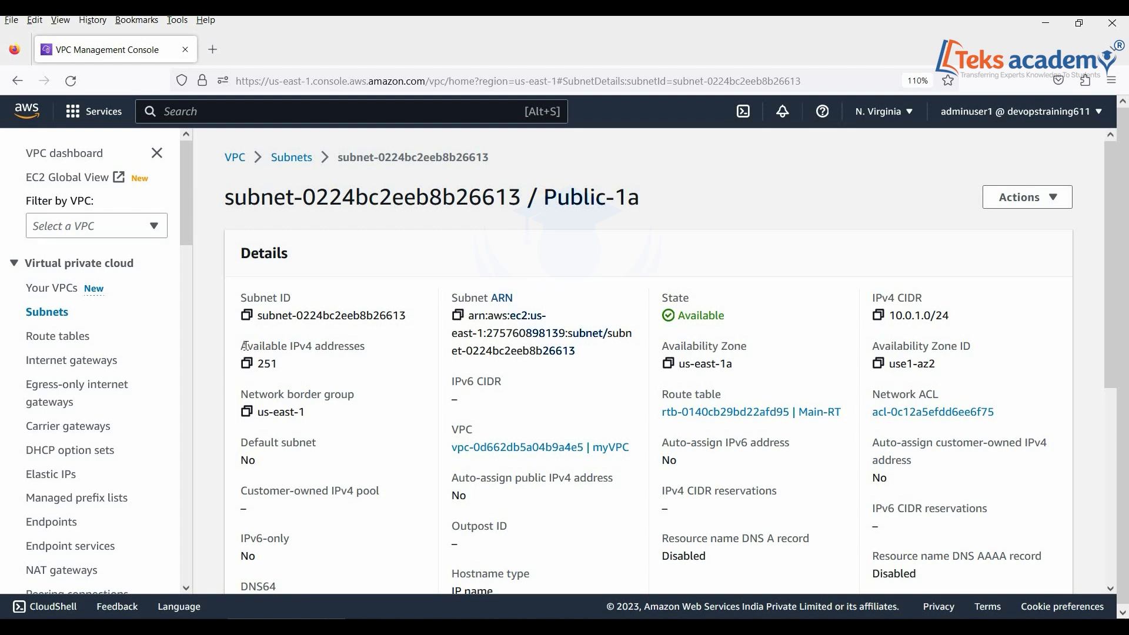
pyautogui.moveTo(242, 346); pyautogui.dragTo(373, 348)
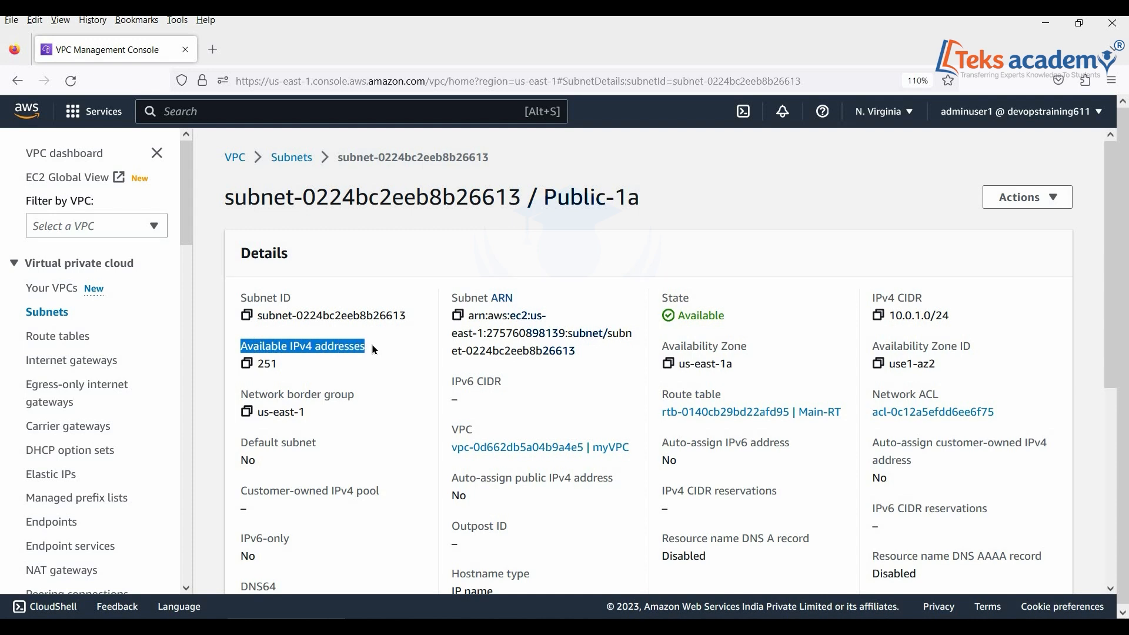
pyautogui.moveTo(259, 364); pyautogui.dragTo(276, 365)
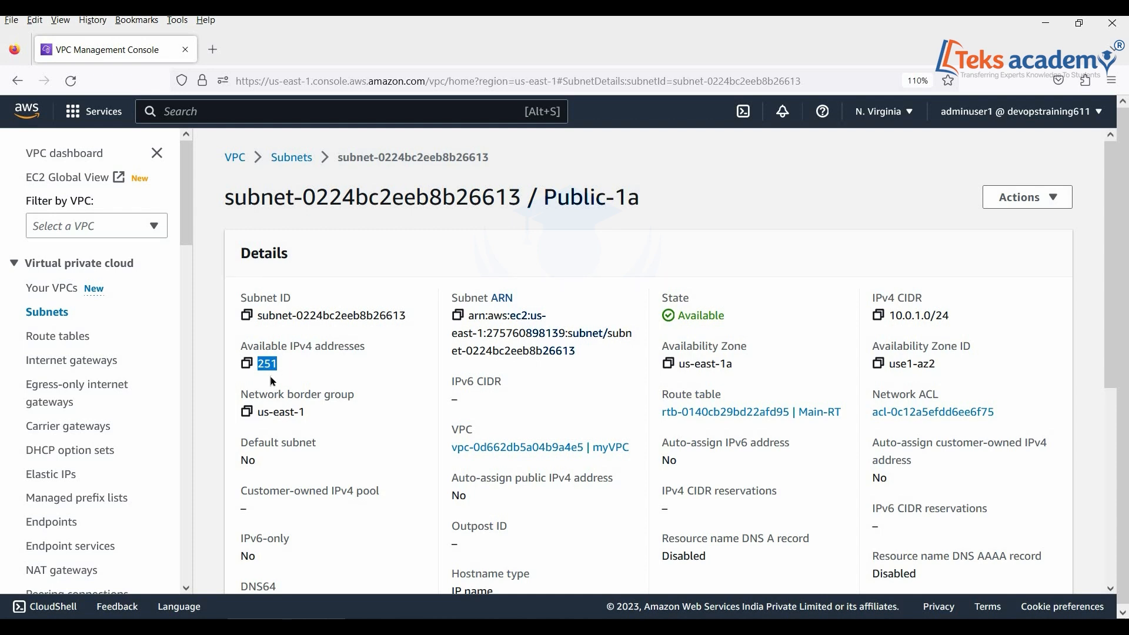
pyautogui.moveTo(257, 365); pyautogui.dragTo(277, 366)
pyautogui.click(294, 387)
pyautogui.moveTo(273, 365); pyautogui.dragTo(299, 371)
pyautogui.click(294, 163)
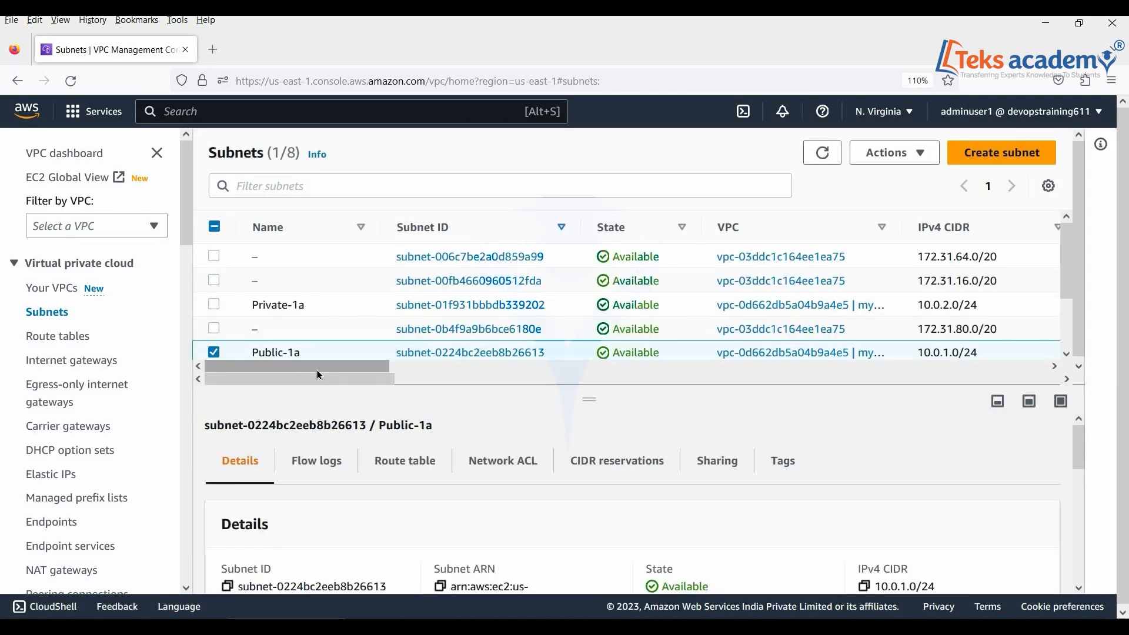
# Reapply the VPC filter vpc-0d662db5a04b9a4e5 to limit the subnets list to those in myVPC.
pyautogui.click(381, 183)
pyautogui.click(337, 294)
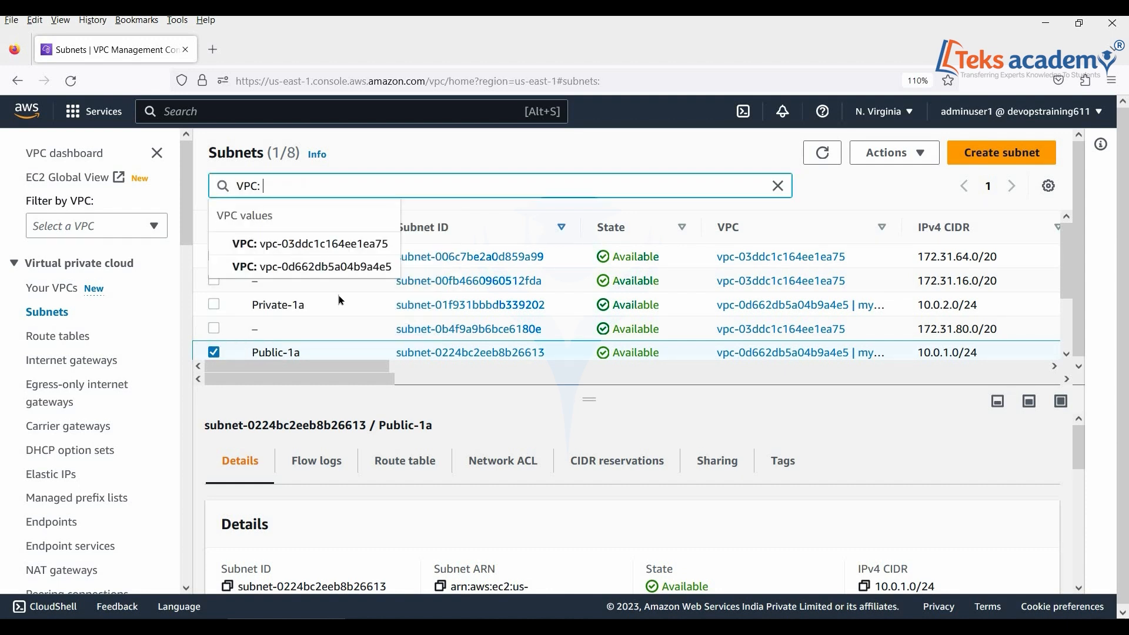
pyautogui.click(311, 271)
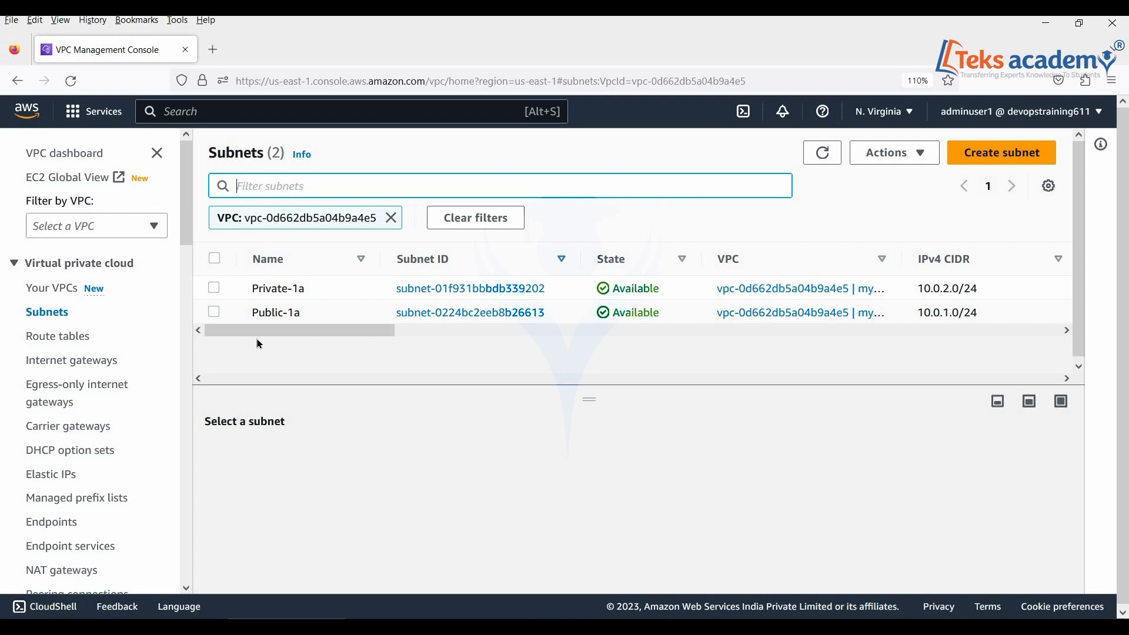
# Start creating a NAT gateway named myNGW and place it in the Public-1a subnet.
pyautogui.scroll(-1, 187, 210)
pyautogui.scroll(-3, 185, 211)
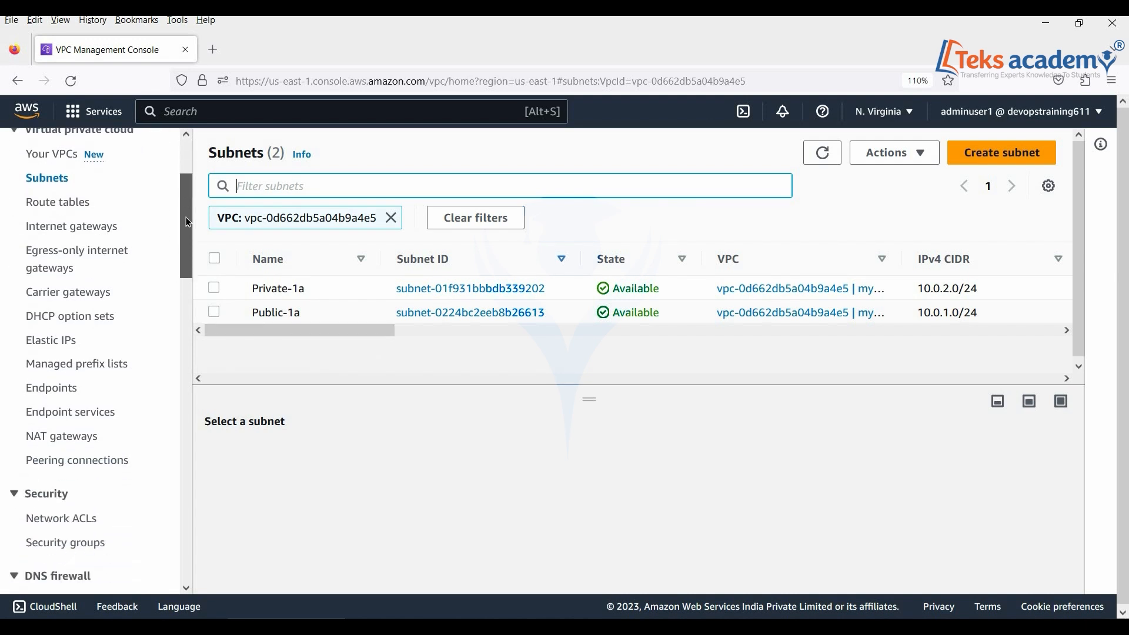
pyautogui.click(65, 443)
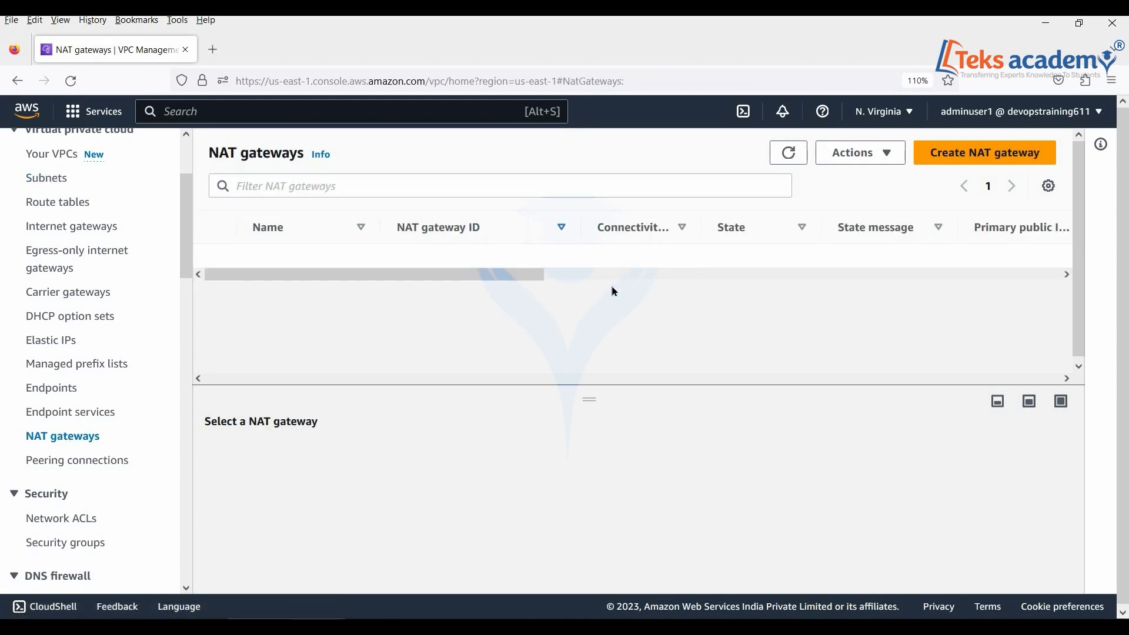
pyautogui.click(989, 164)
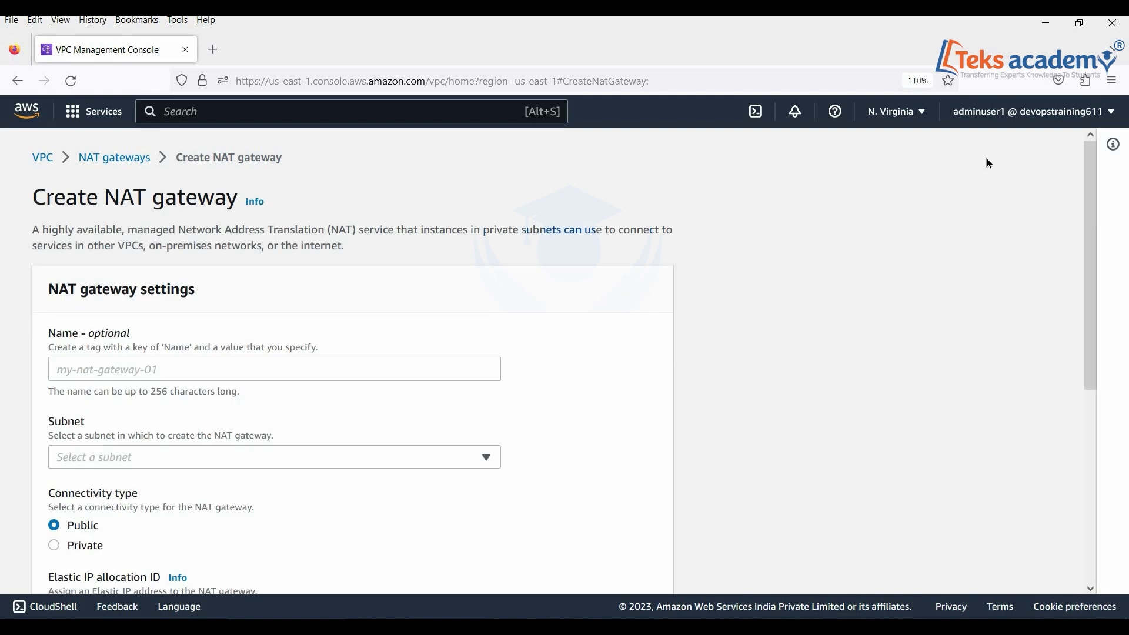
pyautogui.click(297, 366)
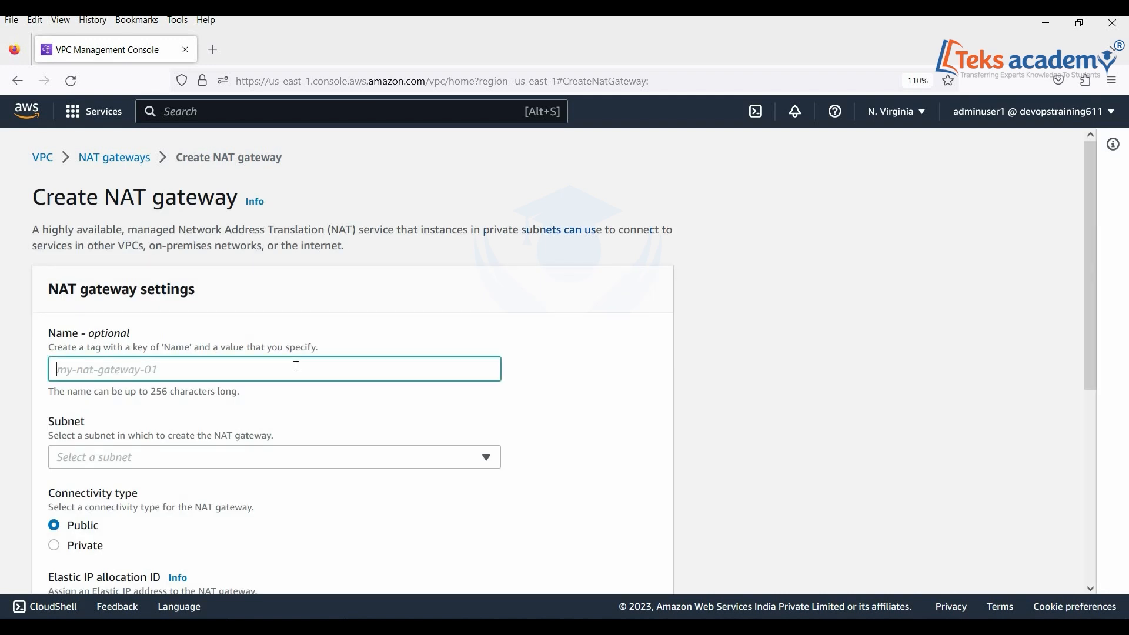
pyautogui.write('myNGW')
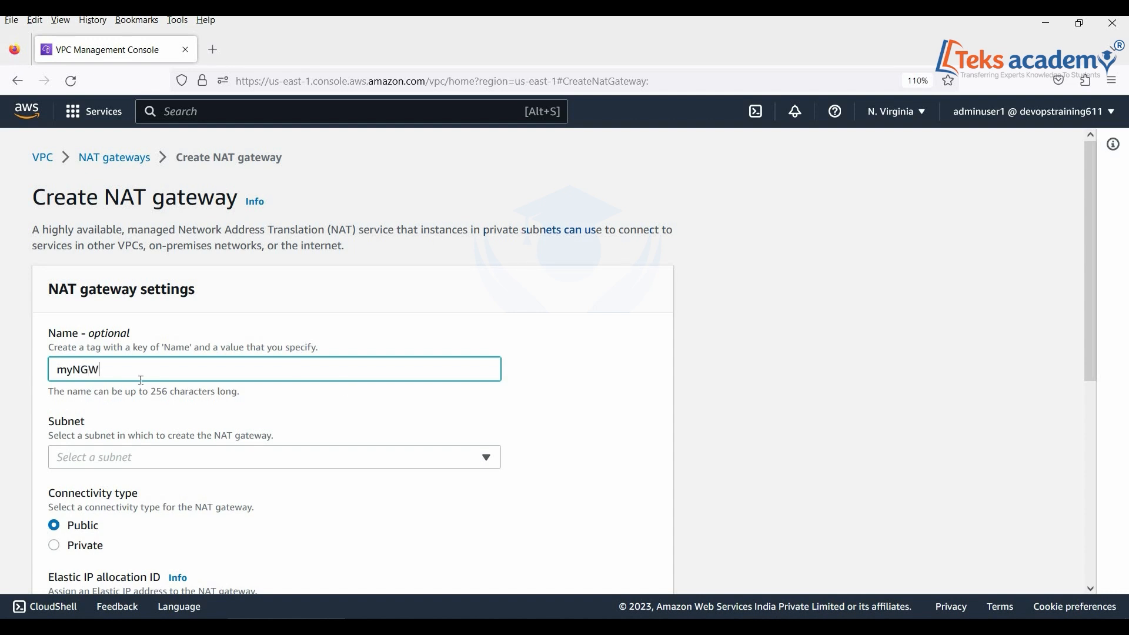
pyautogui.click(204, 455)
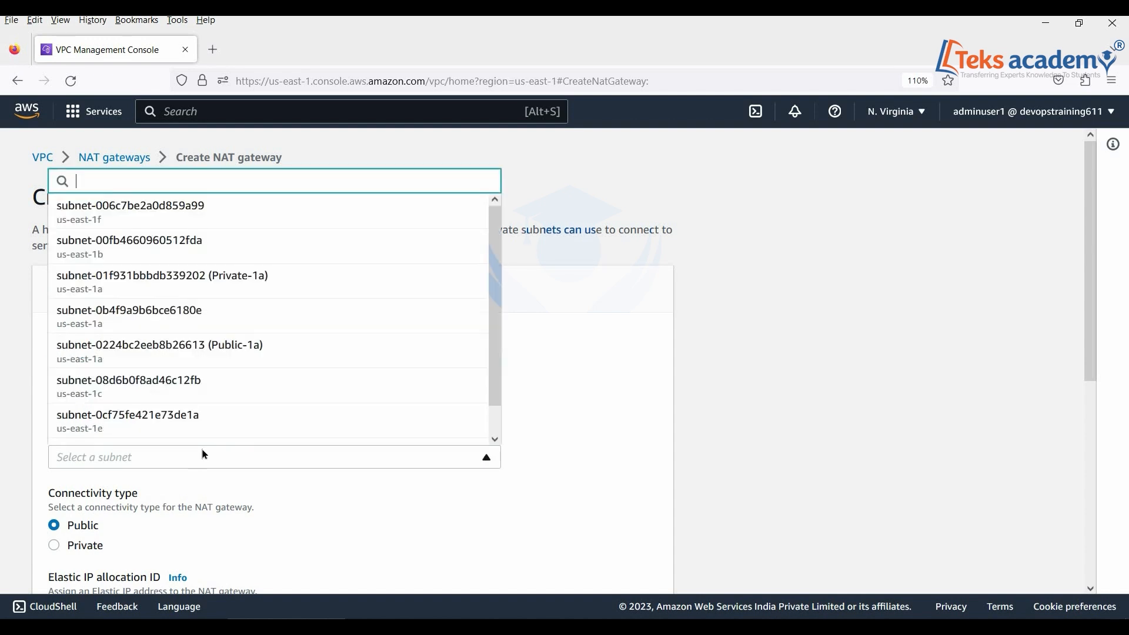
pyautogui.click(191, 358)
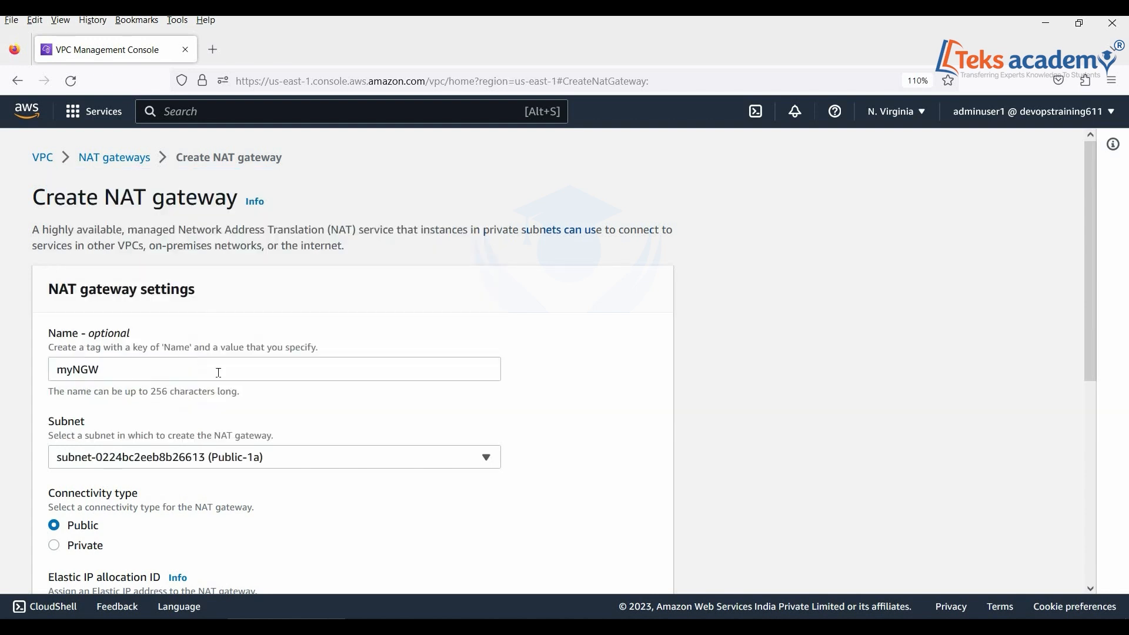
# Allocate a new Elastic IP to the myNGW NAT gateway, and check its allocation ID and the tags.
pyautogui.scroll(-3, 626, 410)
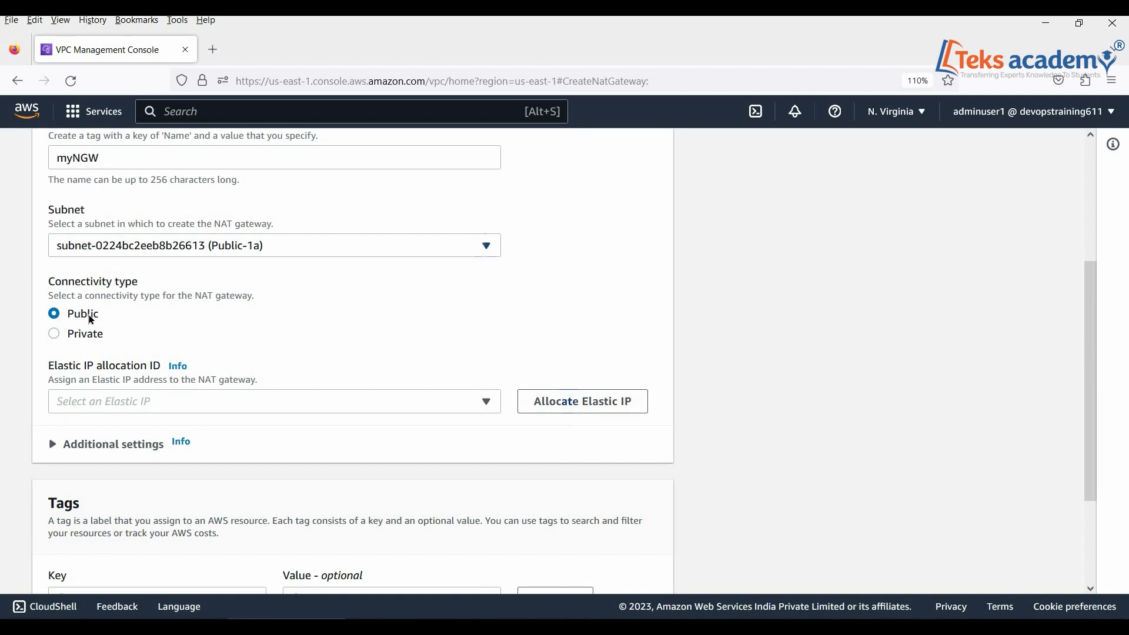
pyautogui.click(167, 408)
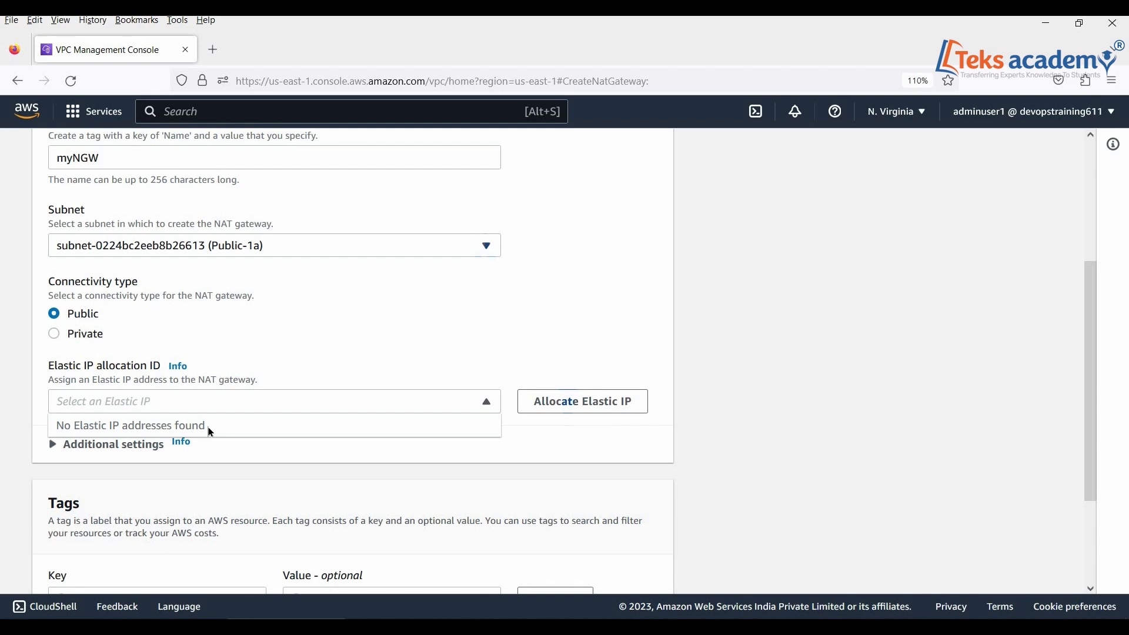
pyautogui.click(362, 349)
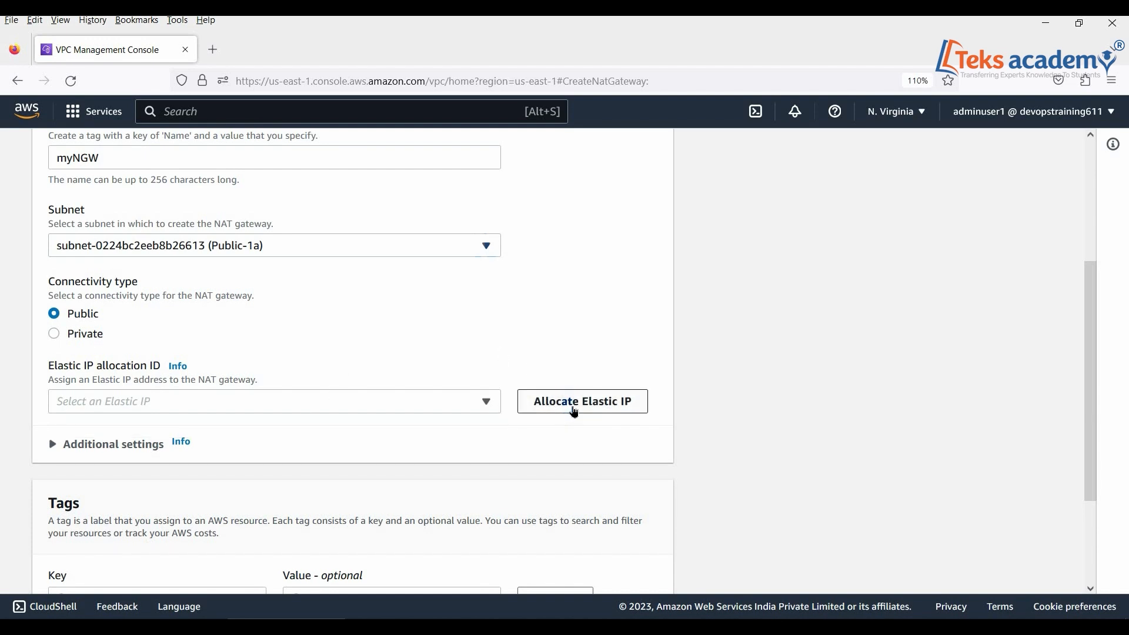
pyautogui.click(575, 412)
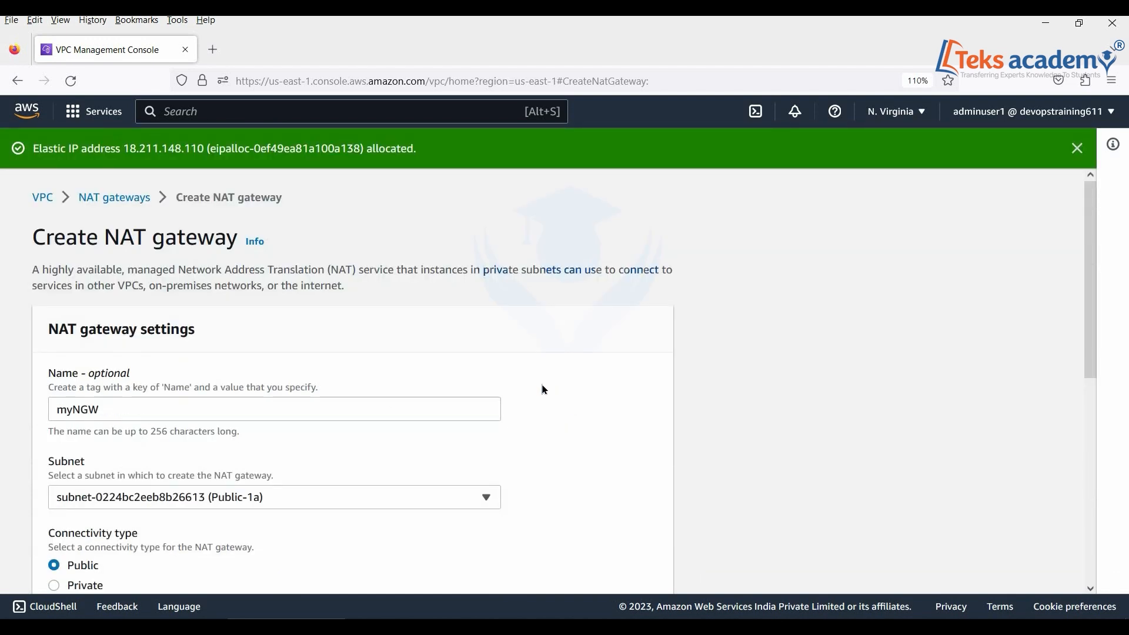
pyautogui.scroll(-6, 542, 386)
pyautogui.scroll(3, 512, 388)
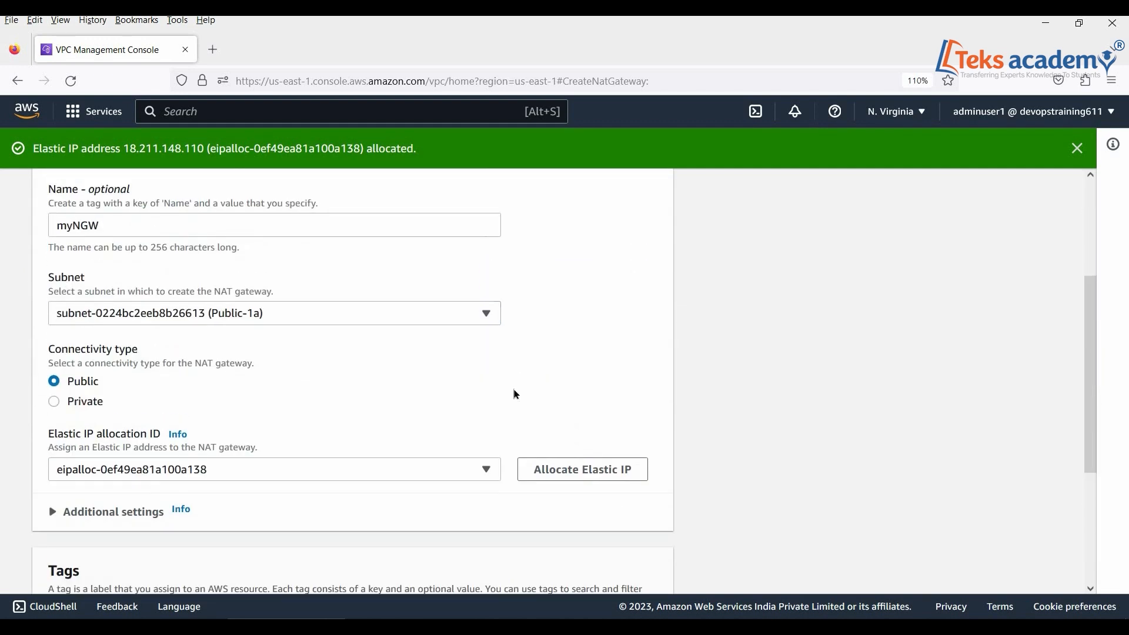
pyautogui.click(190, 477)
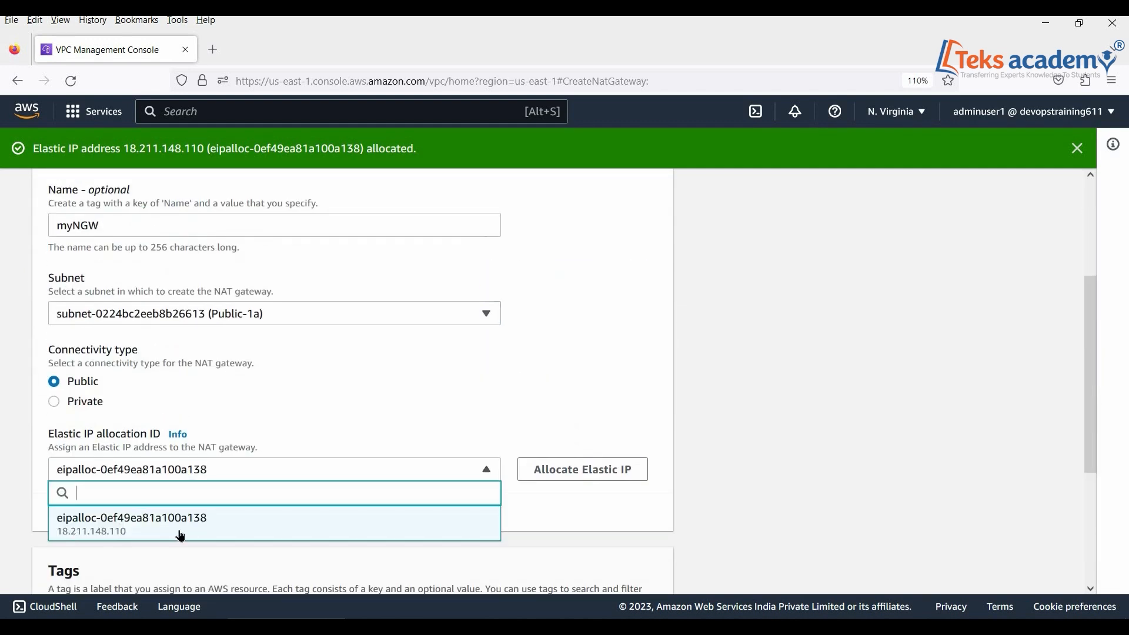
pyautogui.click(622, 380)
pyautogui.scroll(-3, 624, 380)
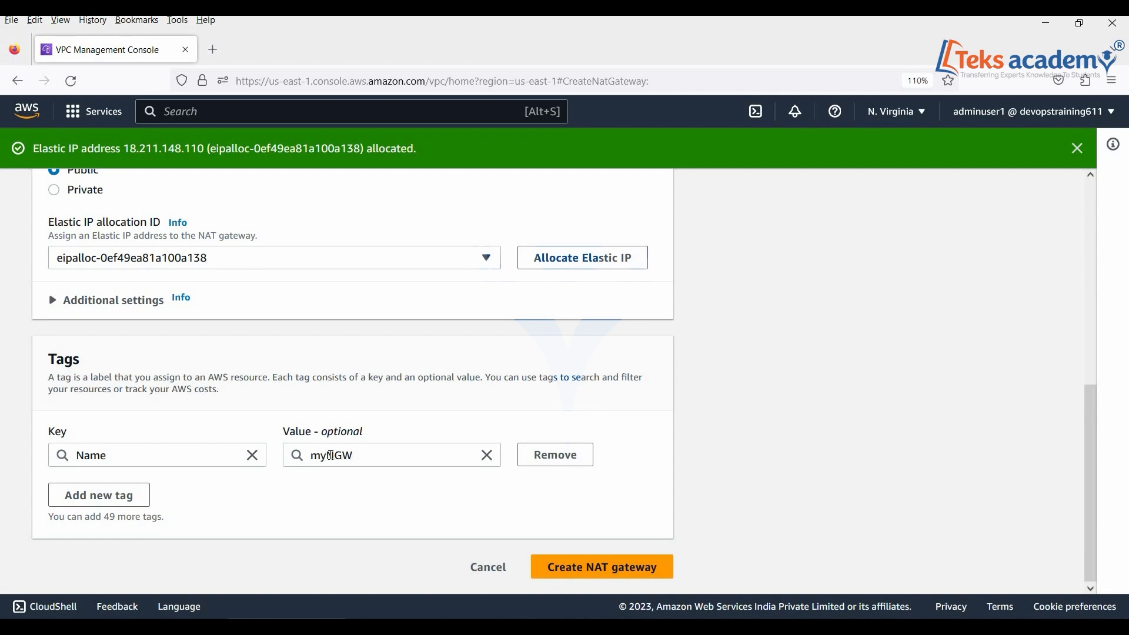
# Create the configured myNGW NAT gateway, and check its state, subnet and secondary IPv4 addresses in its details.
pyautogui.click(625, 573)
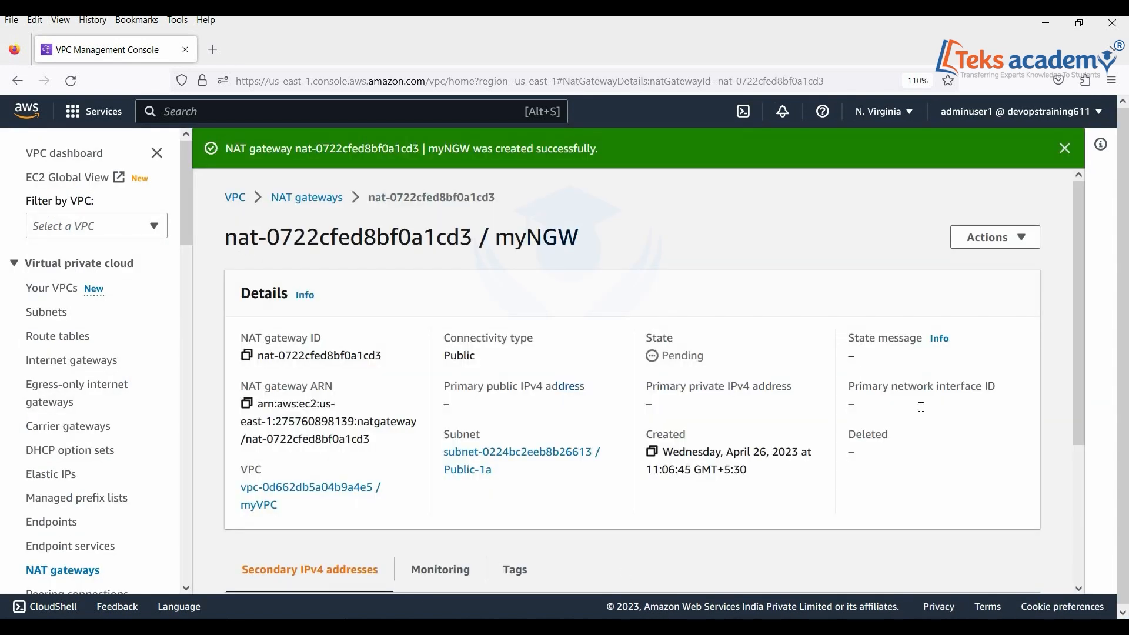
pyautogui.click(1069, 154)
pyautogui.scroll(-3, 509, 318)
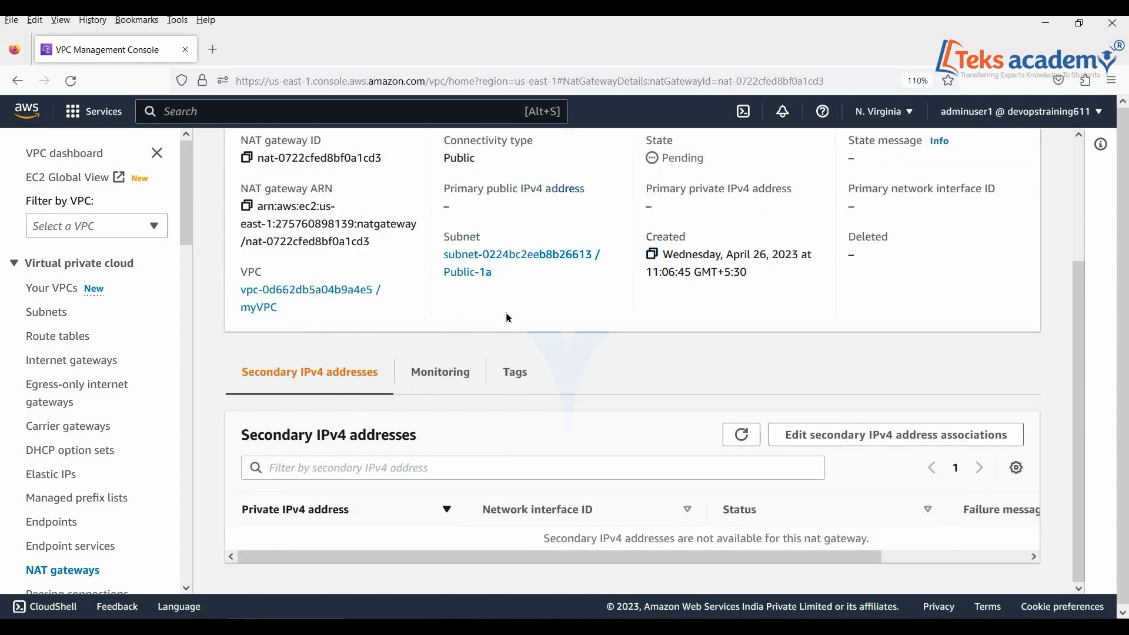
pyautogui.scroll(3, 509, 318)
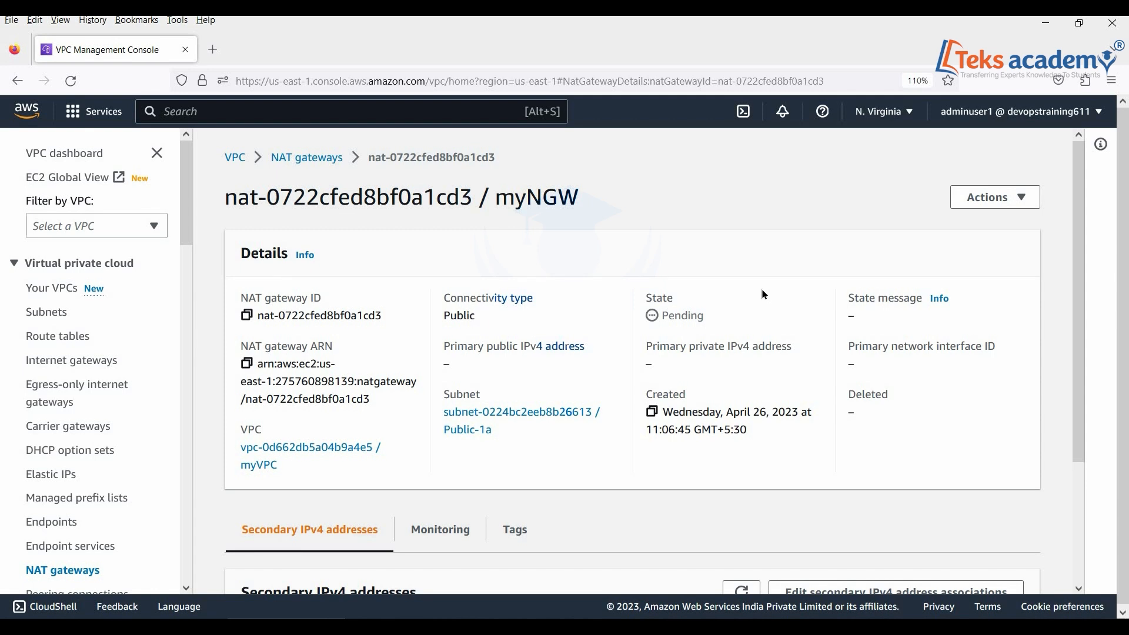
# Edit the routes of the Private-RT route table and add a route with destination 0.0.0.0/0.
pyautogui.click(62, 338)
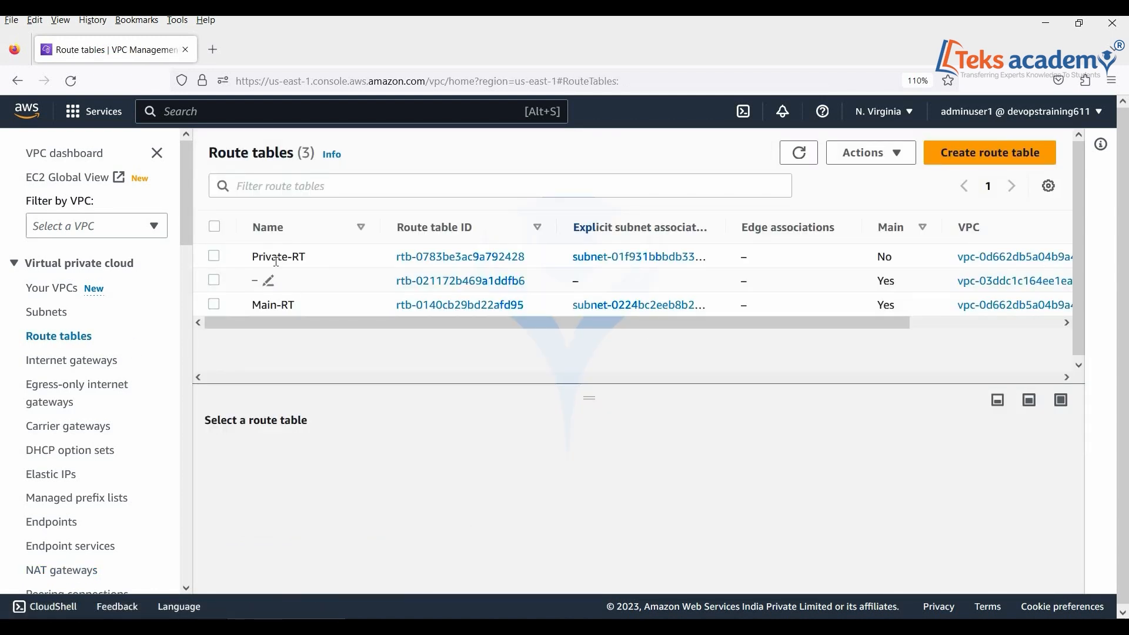
pyautogui.click(471, 259)
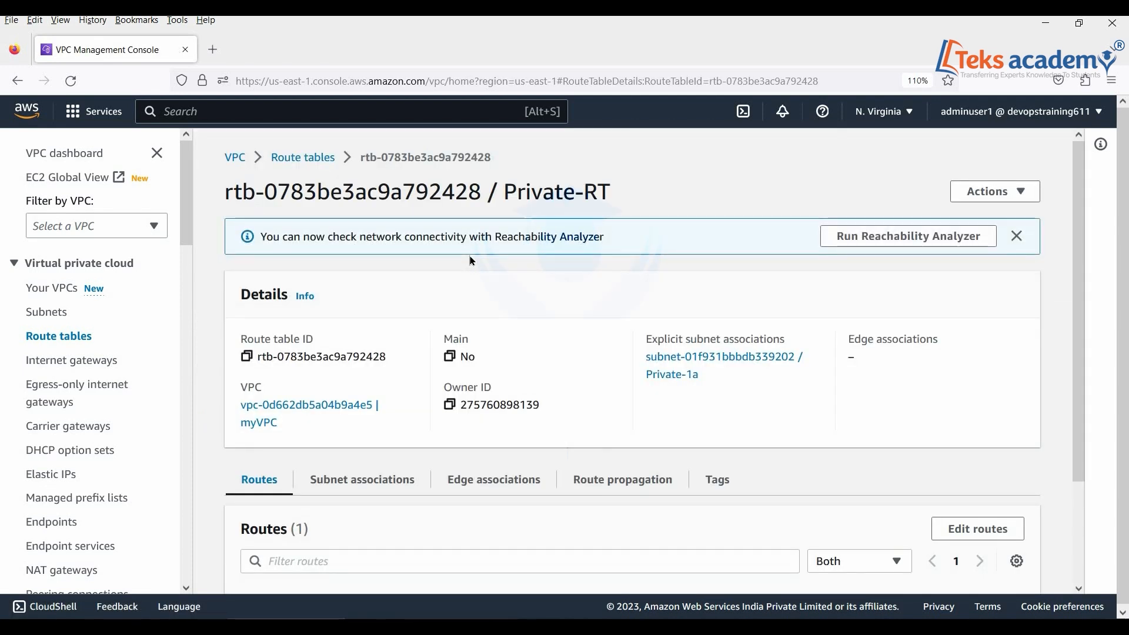
pyautogui.scroll(-2, 609, 343)
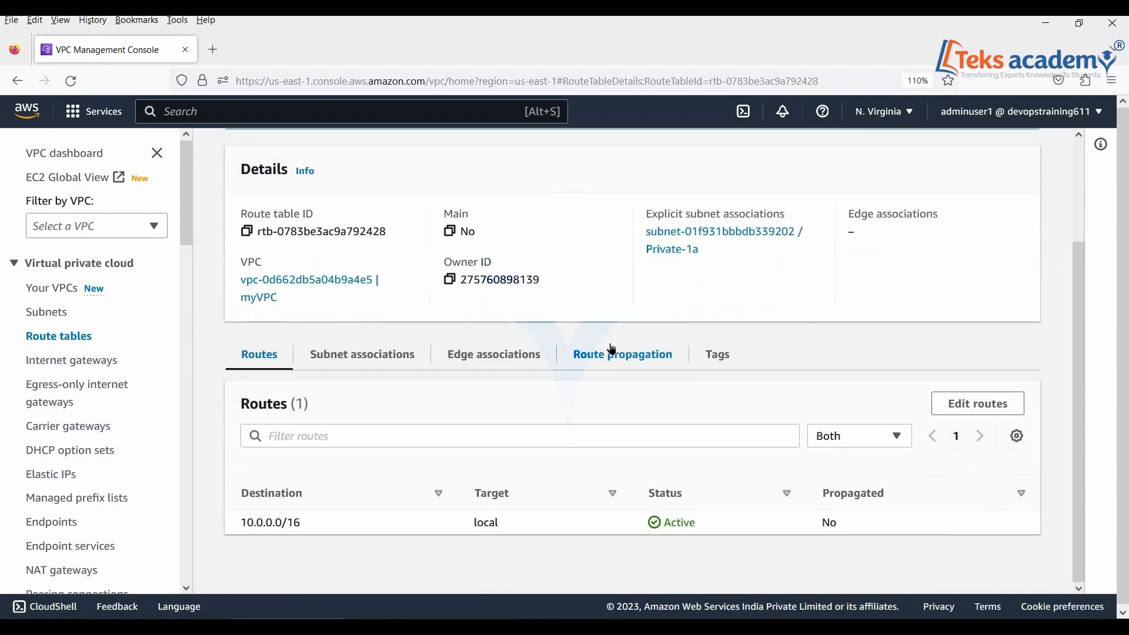
pyautogui.click(990, 413)
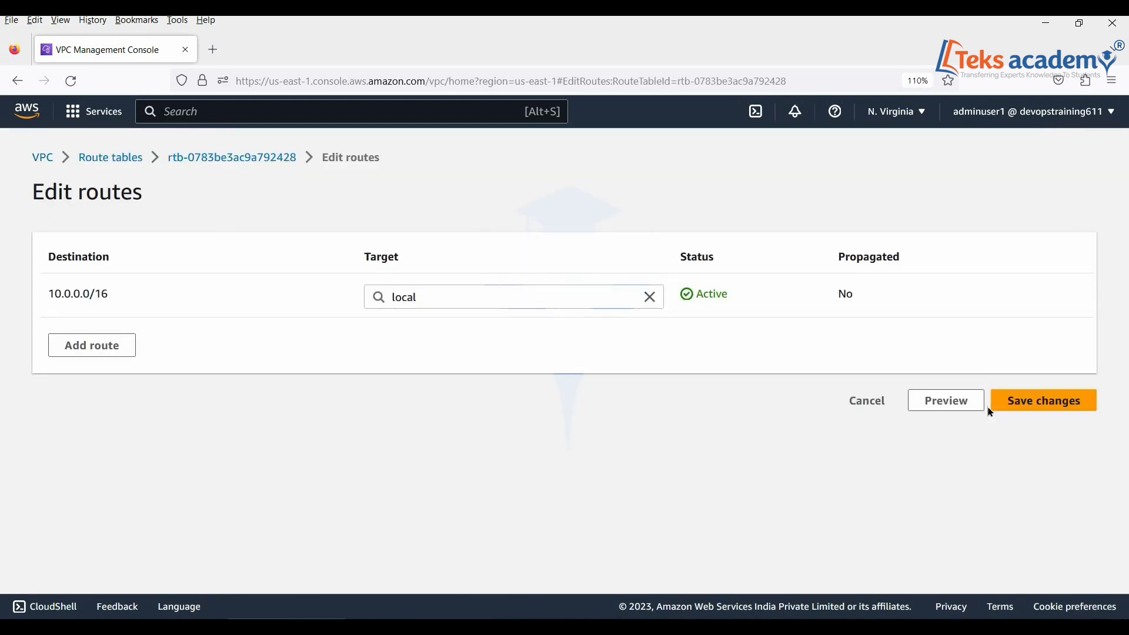
pyautogui.click(107, 346)
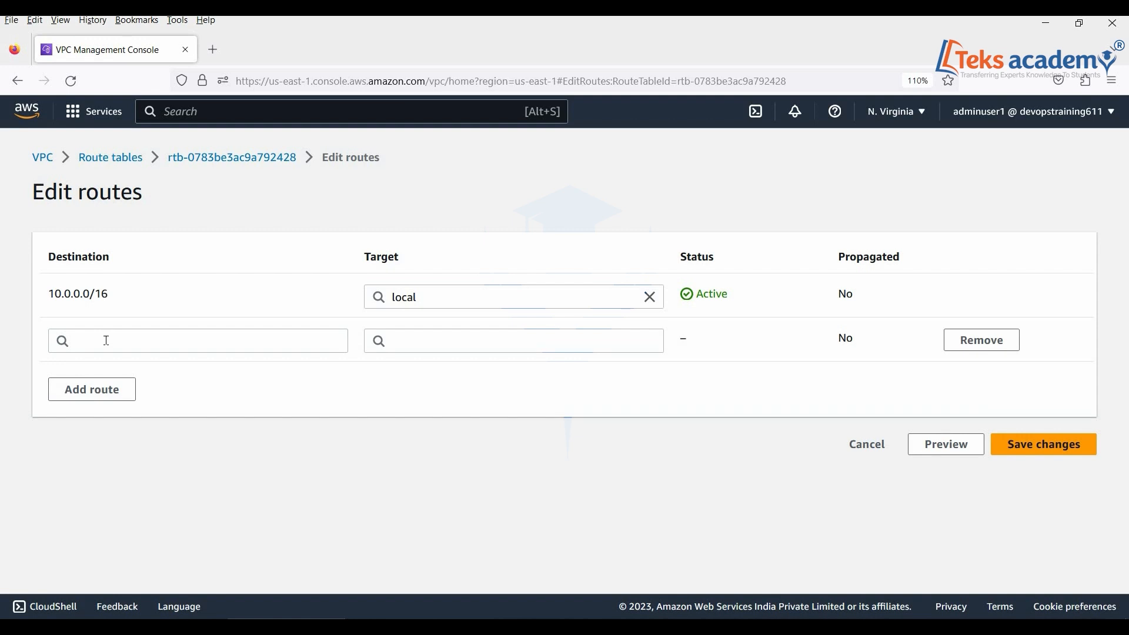
pyautogui.click(107, 340)
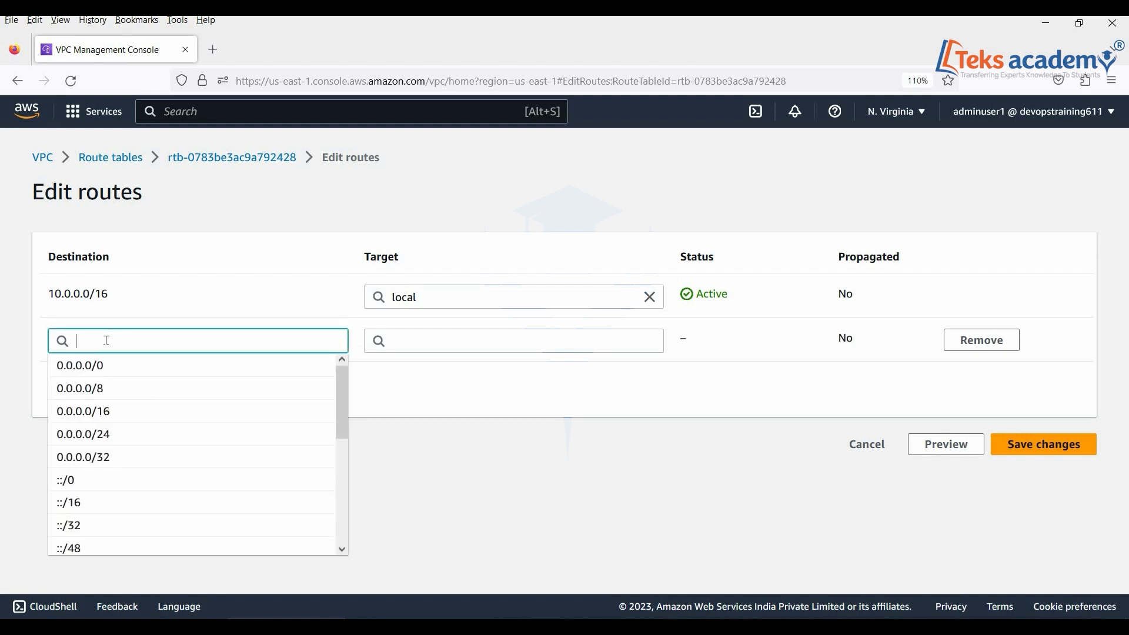
pyautogui.click(103, 374)
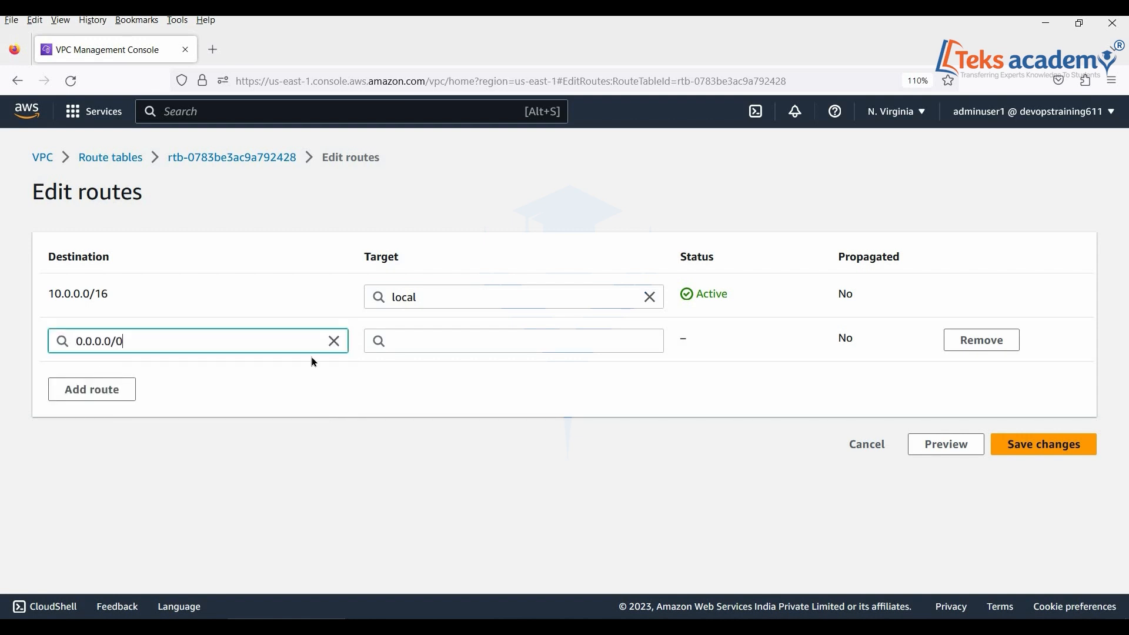
# Set the NAT gateway myNGW as the target of the new 0.0.0.0/0 route, and save the route changes.
pyautogui.click(432, 336)
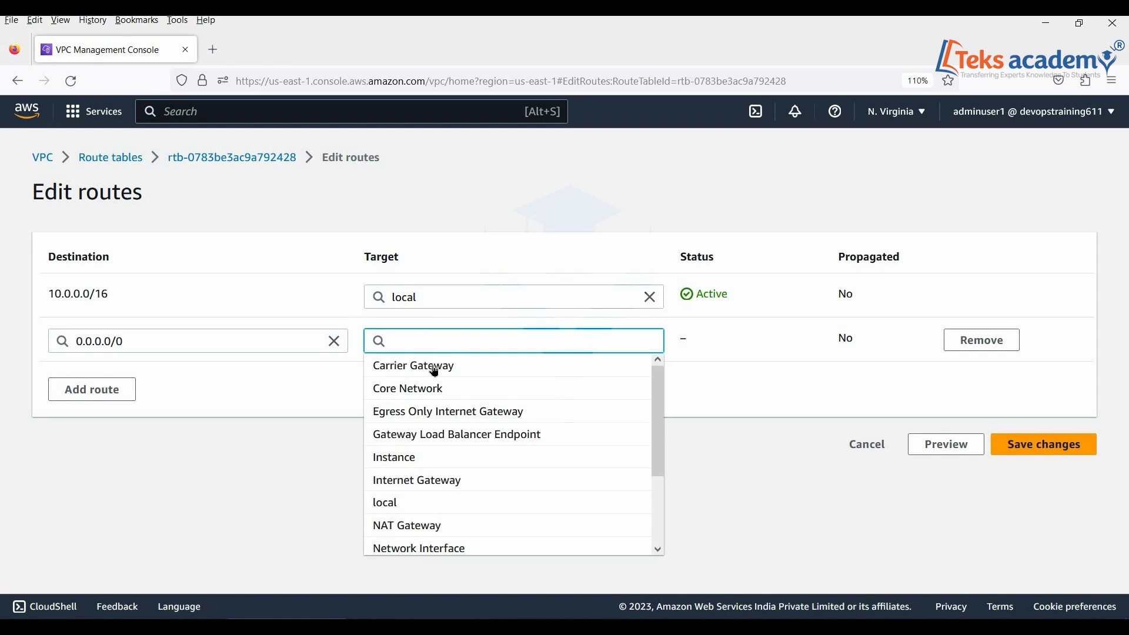
pyautogui.click(422, 530)
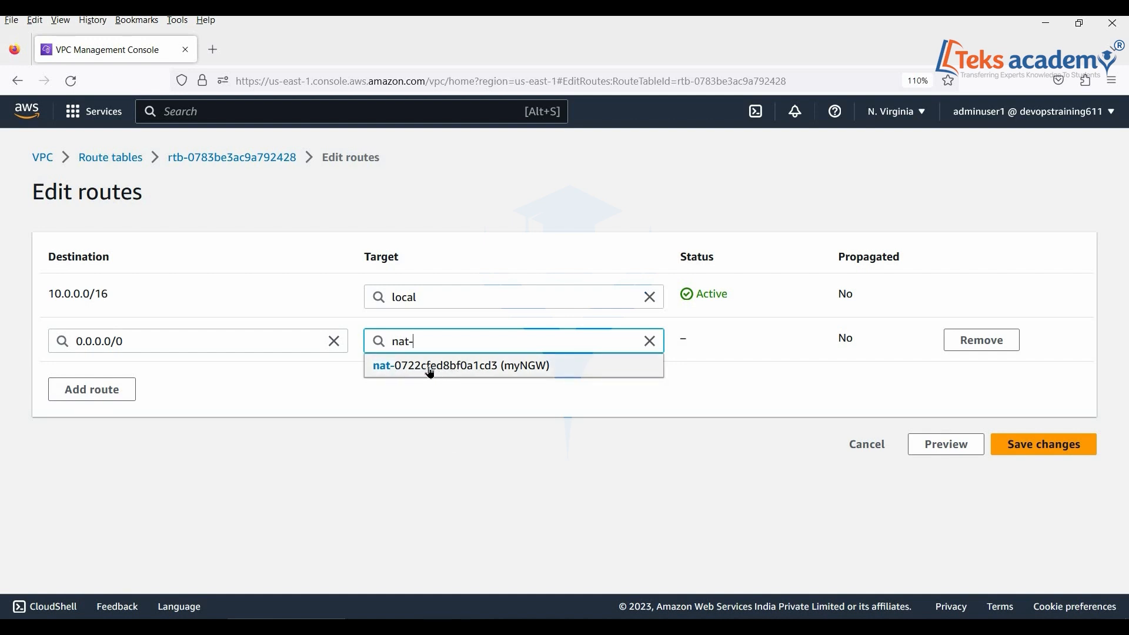
pyautogui.click(431, 372)
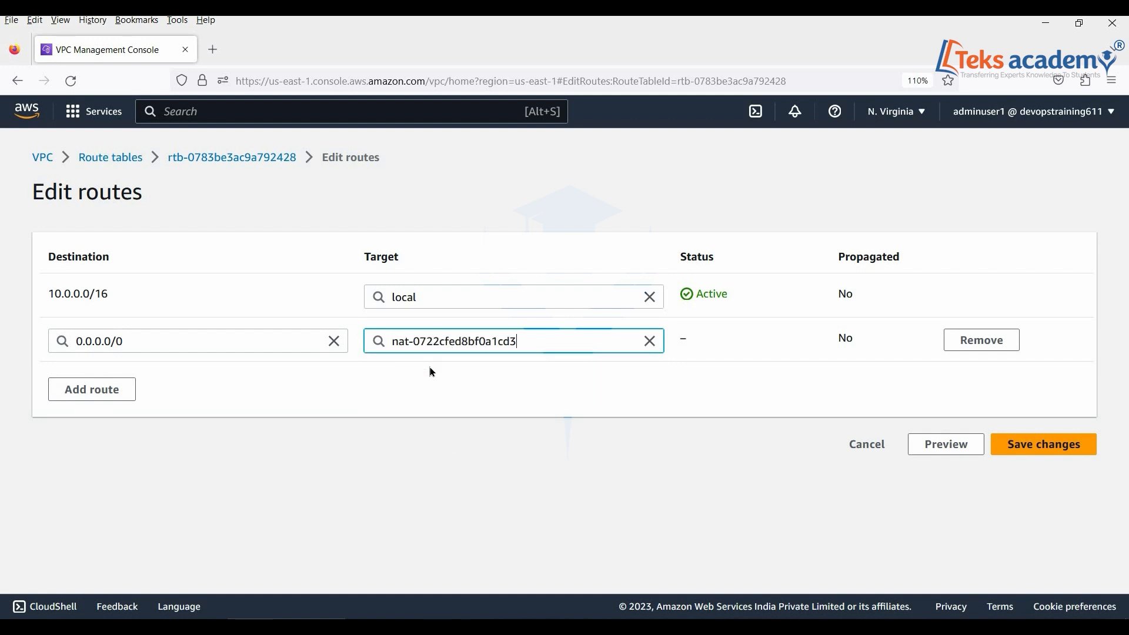
pyautogui.click(1022, 445)
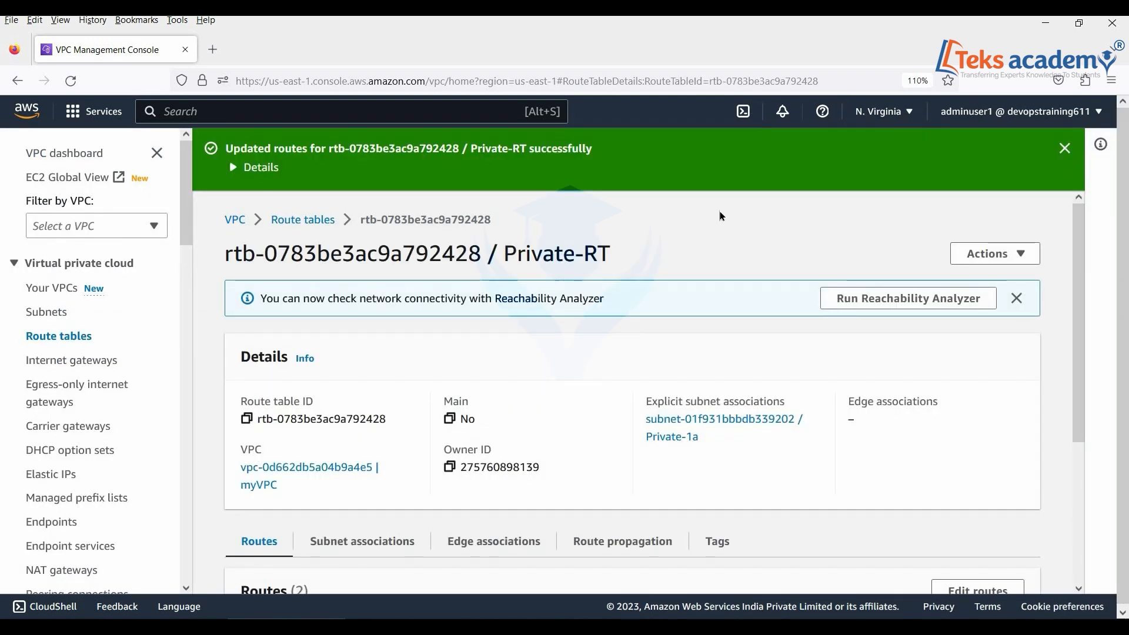
pyautogui.click(1065, 148)
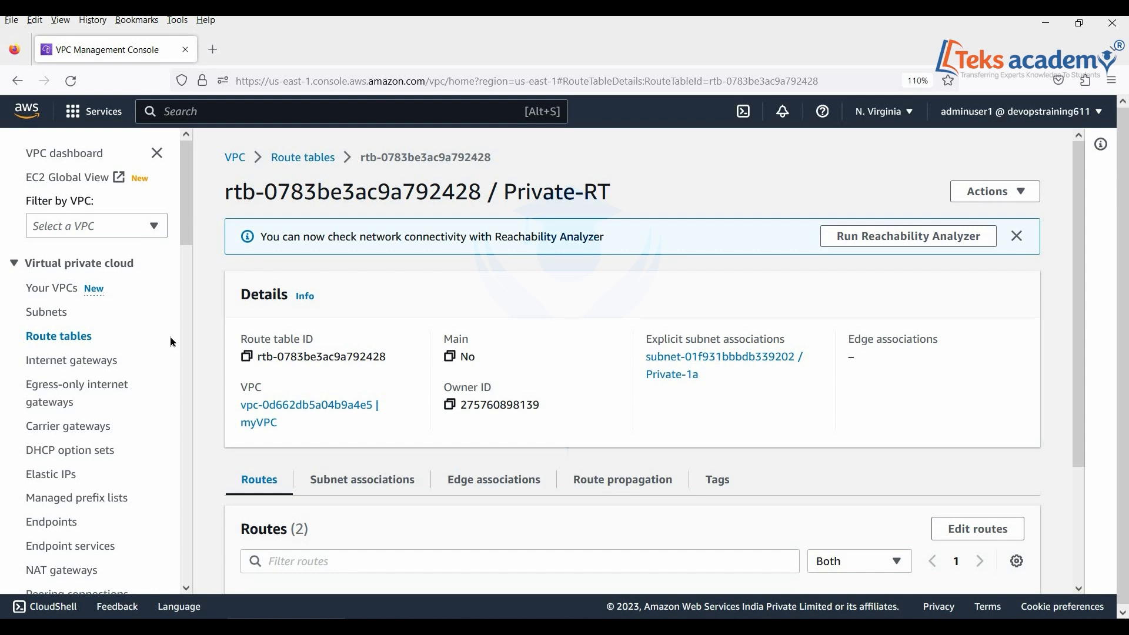
# Filter the subnets list by VPC vpc-0d662db5a04b9a4e5 to show only the subnets of myVPC.
pyautogui.click(54, 318)
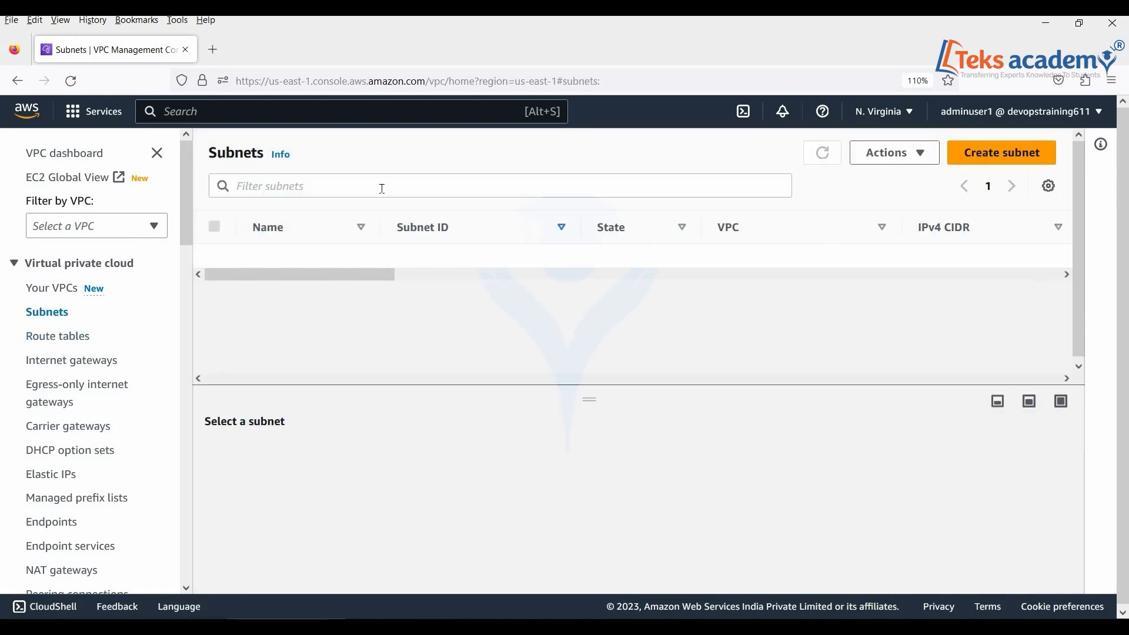
pyautogui.click(381, 188)
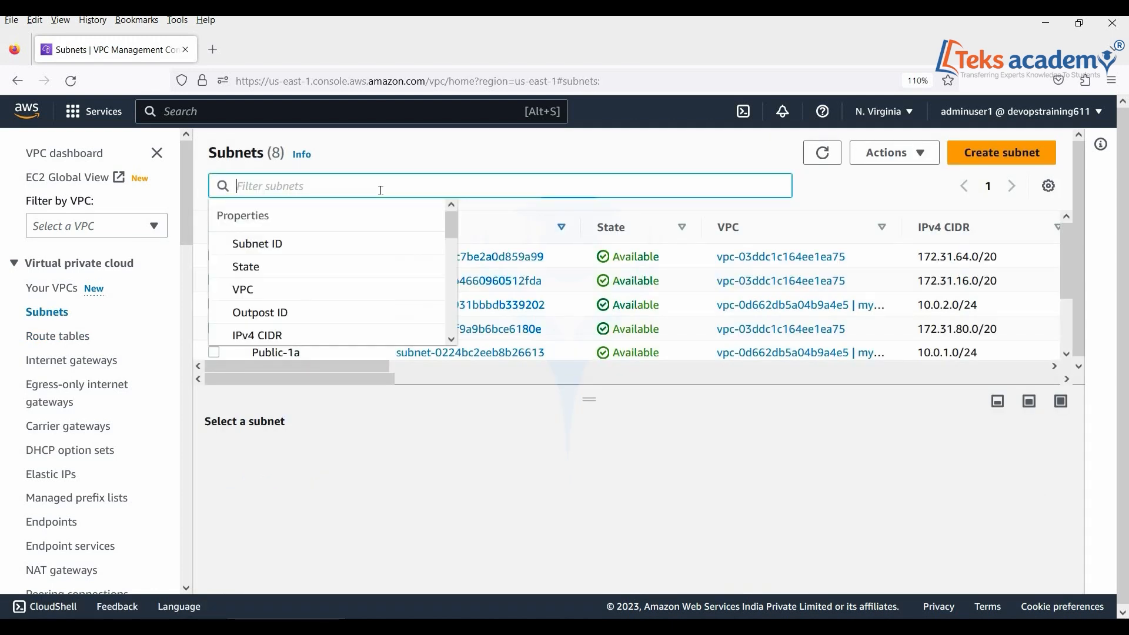
pyautogui.click(263, 297)
pyautogui.click(289, 267)
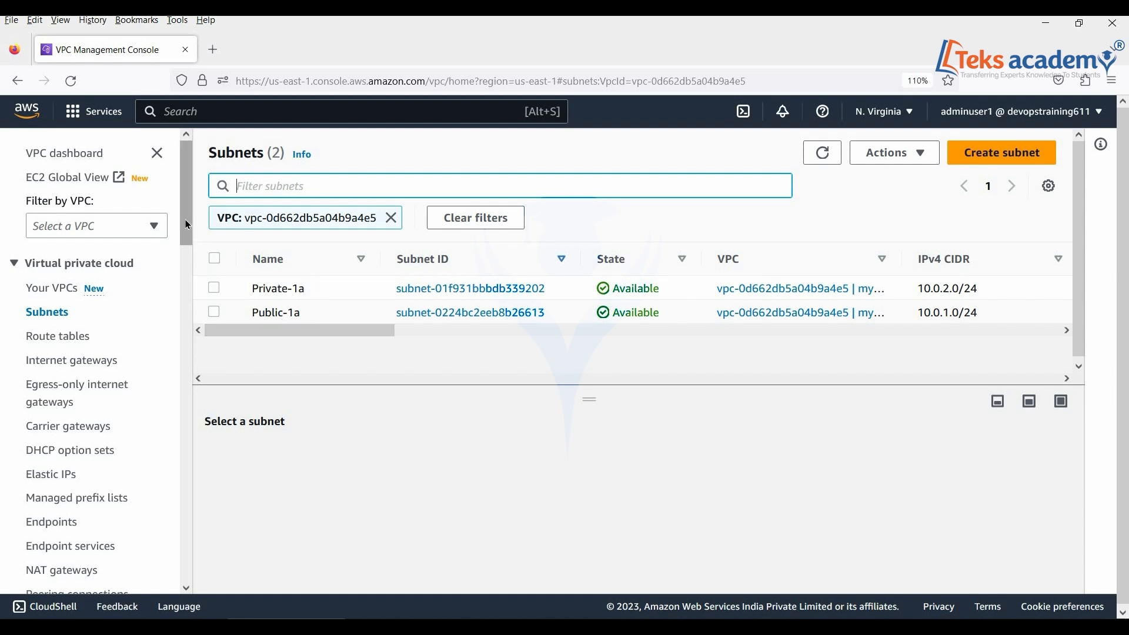
# Open the network ACLs list and compare the ACLs' associated subnets, VPC IDs and rule columns.
pyautogui.scroll(-3, 191, 285)
pyautogui.scroll(-9, 187, 291)
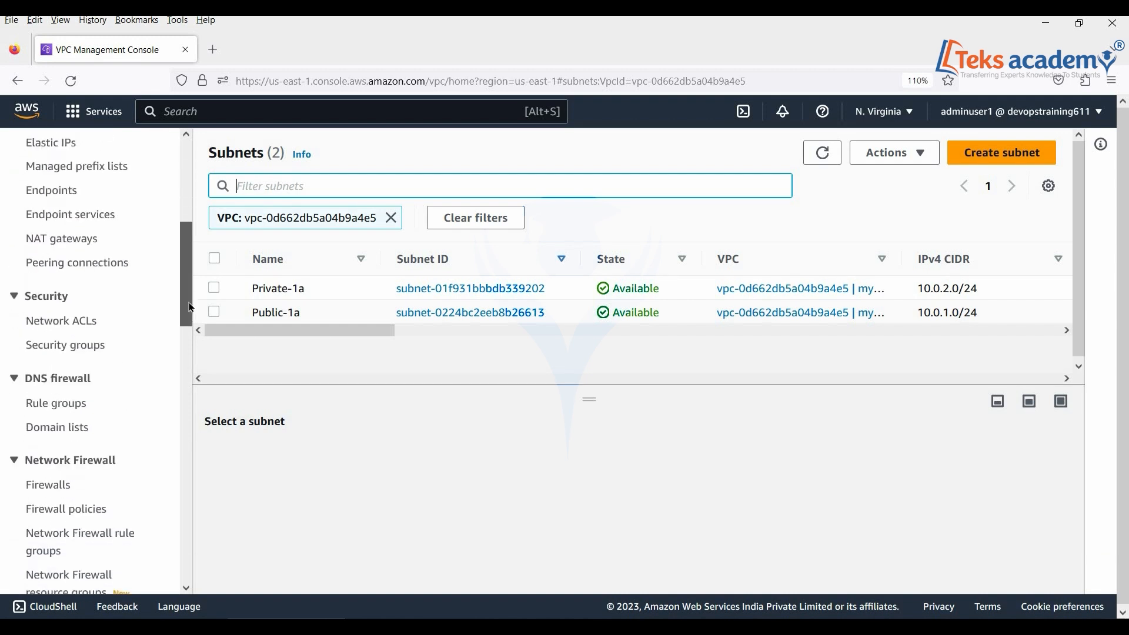
pyautogui.click(53, 314)
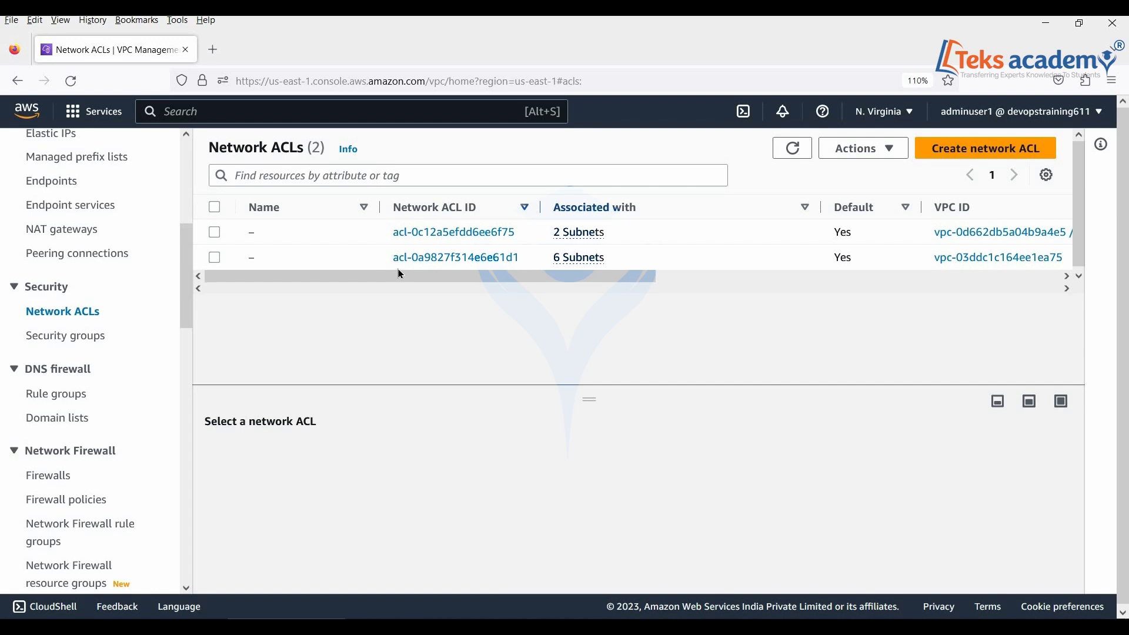
pyautogui.moveTo(397, 270); pyautogui.dragTo(469, 280)
pyautogui.click(469, 279)
pyautogui.click(751, 266)
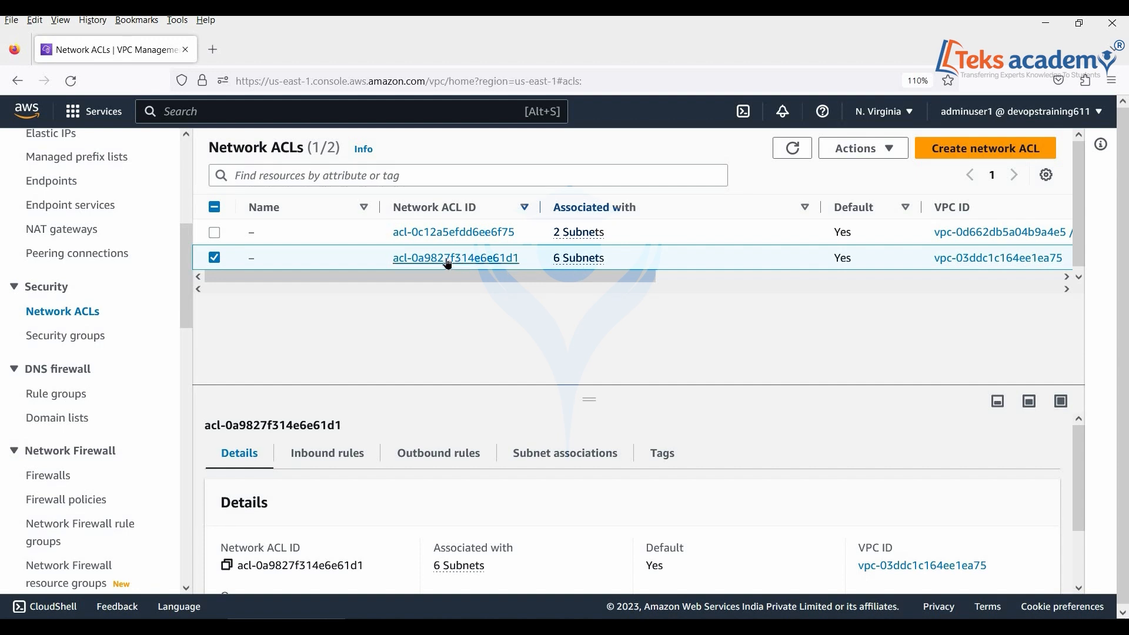
pyautogui.moveTo(527, 284); pyautogui.dragTo(655, 281)
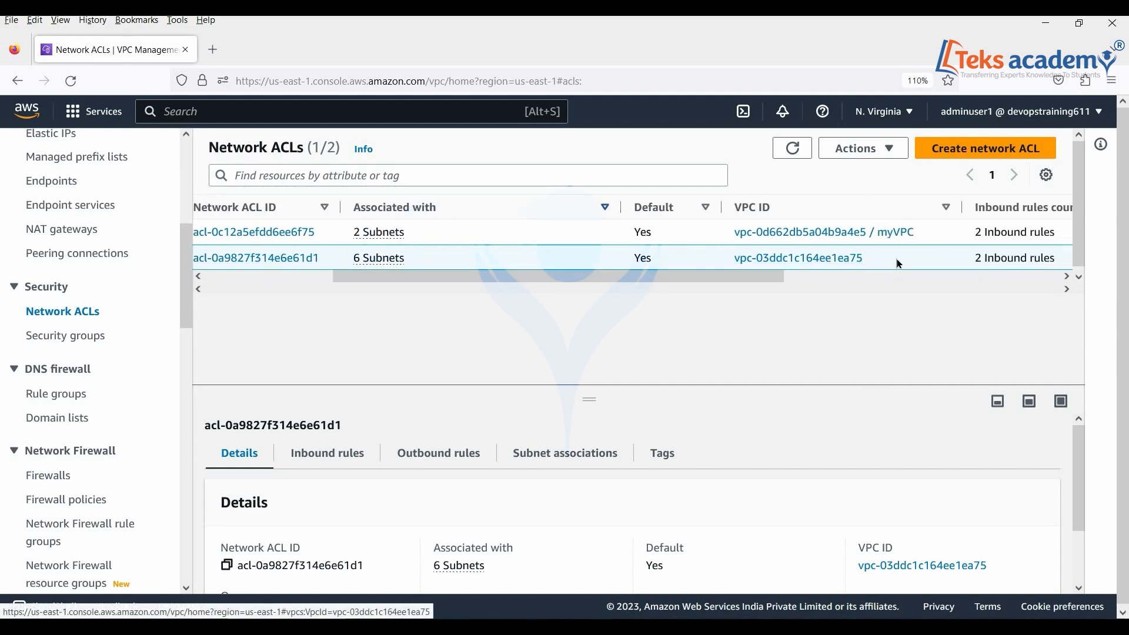
pyautogui.moveTo(672, 283); pyautogui.dragTo(544, 283)
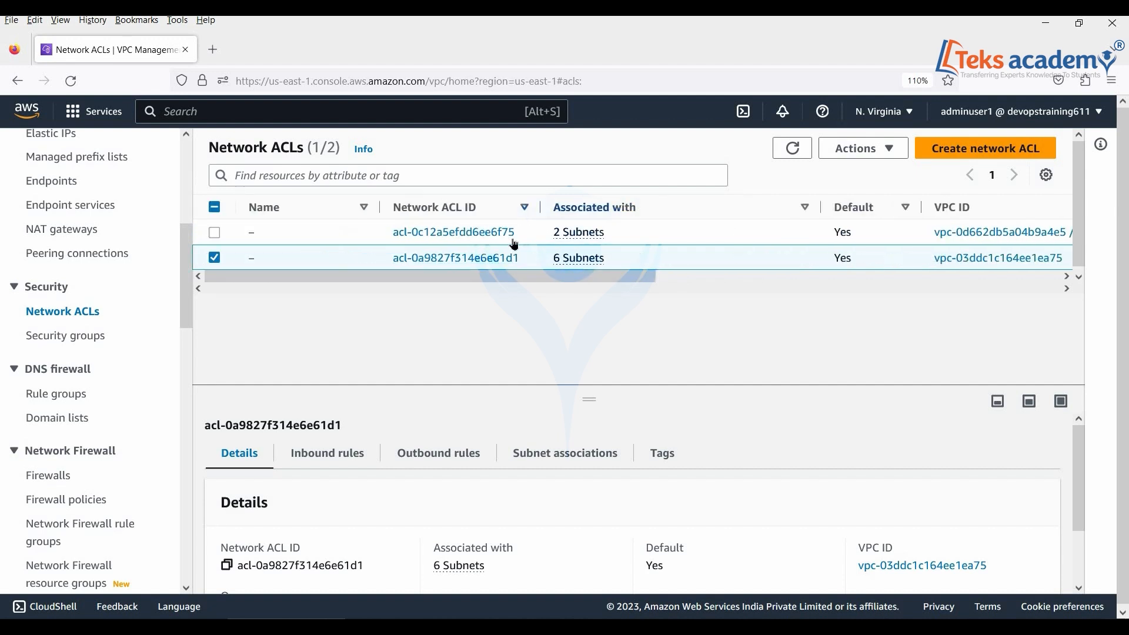
pyautogui.moveTo(586, 279); pyautogui.dragTo(823, 282)
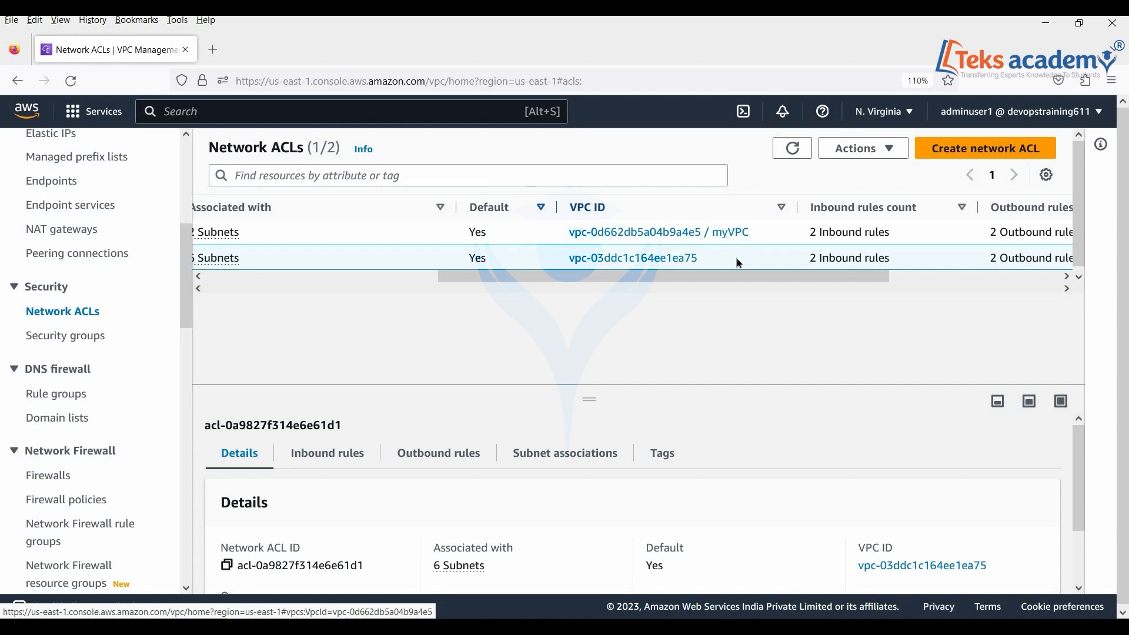
pyautogui.moveTo(647, 293); pyautogui.dragTo(446, 310)
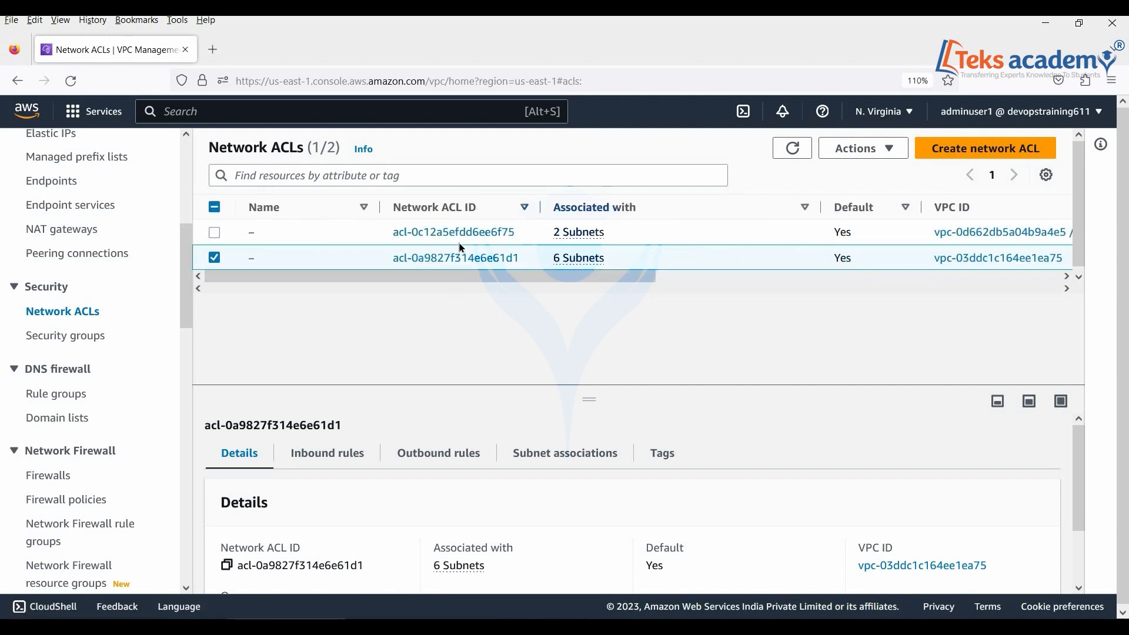
# Select only the network ACL belonging to myVPC and examine its inbound rules, including rule 100.
pyautogui.click(215, 258)
pyautogui.click(215, 233)
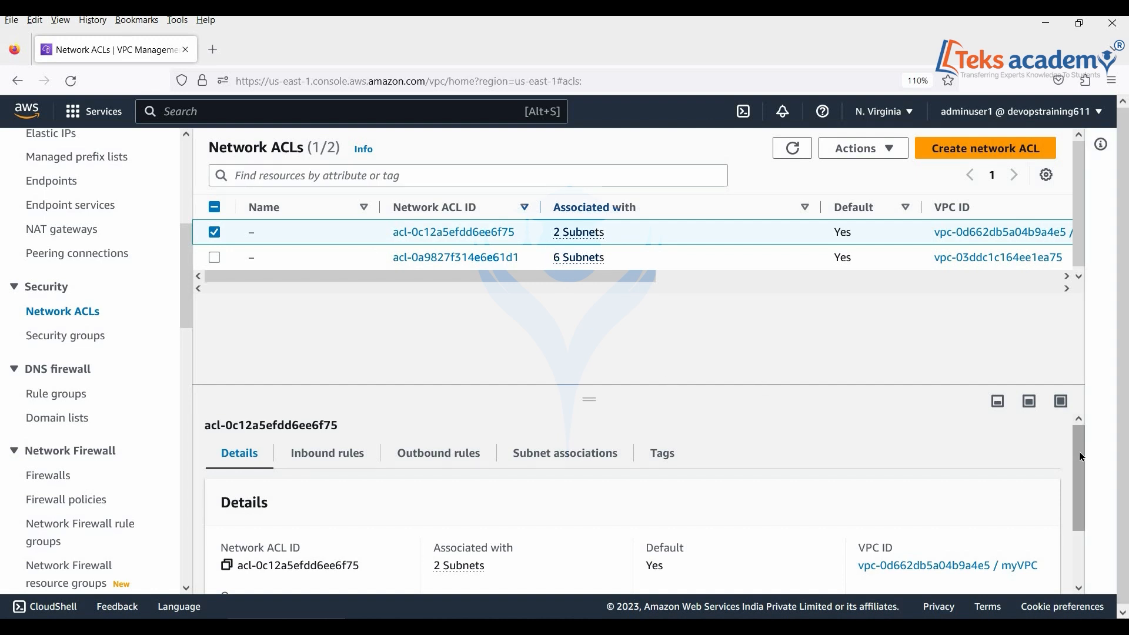
pyautogui.scroll(-1, 1080, 451)
pyautogui.scroll(1, 1085, 439)
pyautogui.click(311, 448)
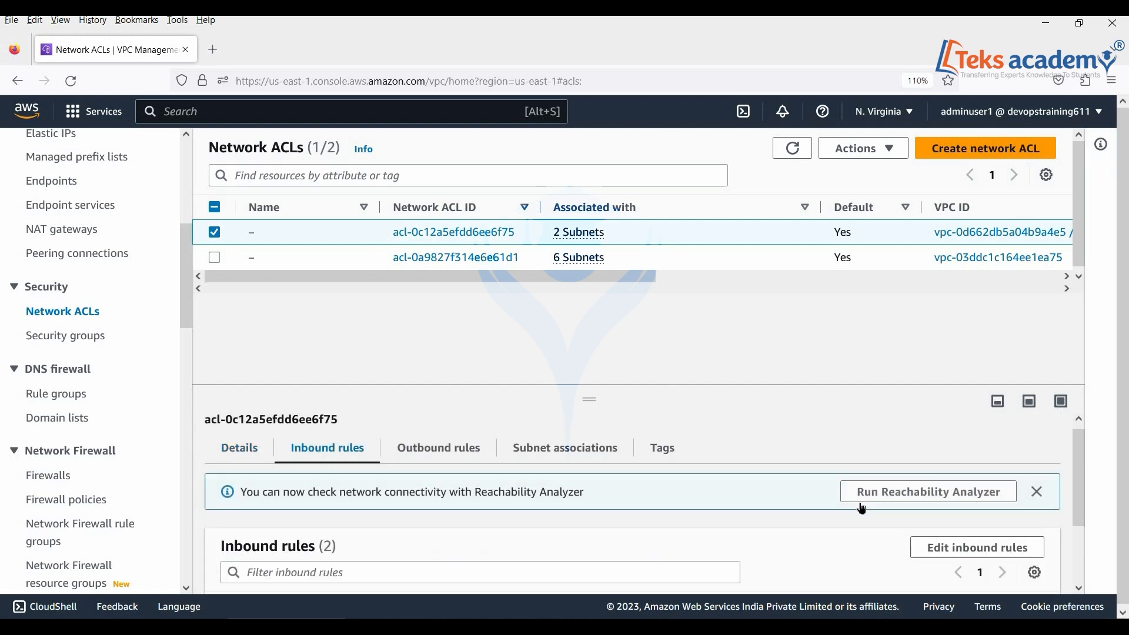
pyautogui.moveTo(1079, 444); pyautogui.dragTo(1089, 514)
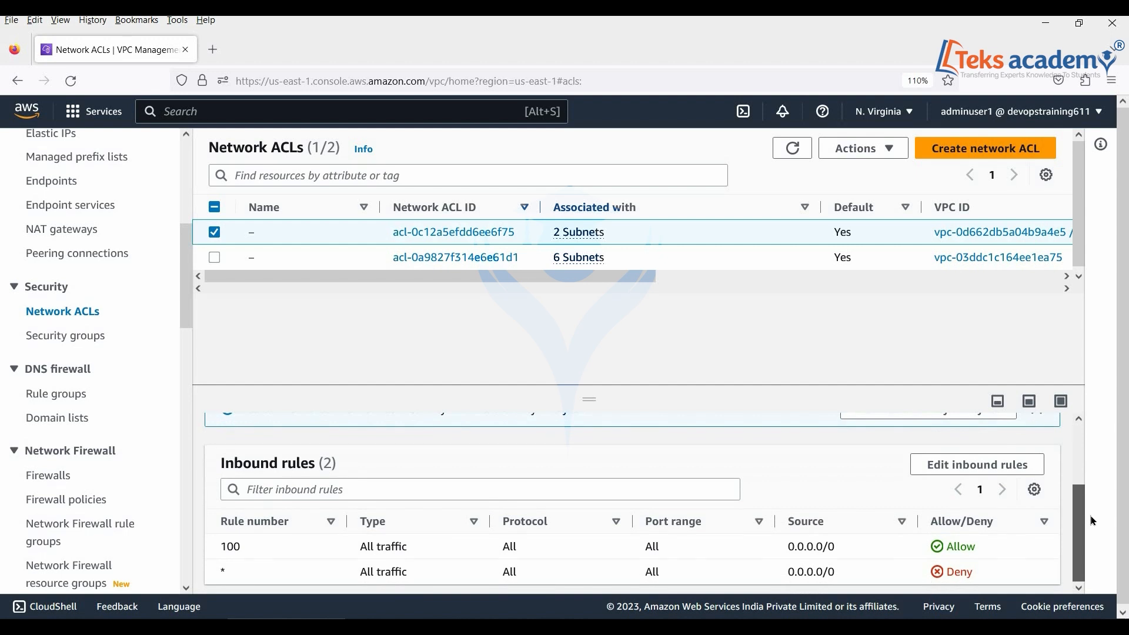
pyautogui.moveTo(222, 547); pyautogui.dragTo(992, 551)
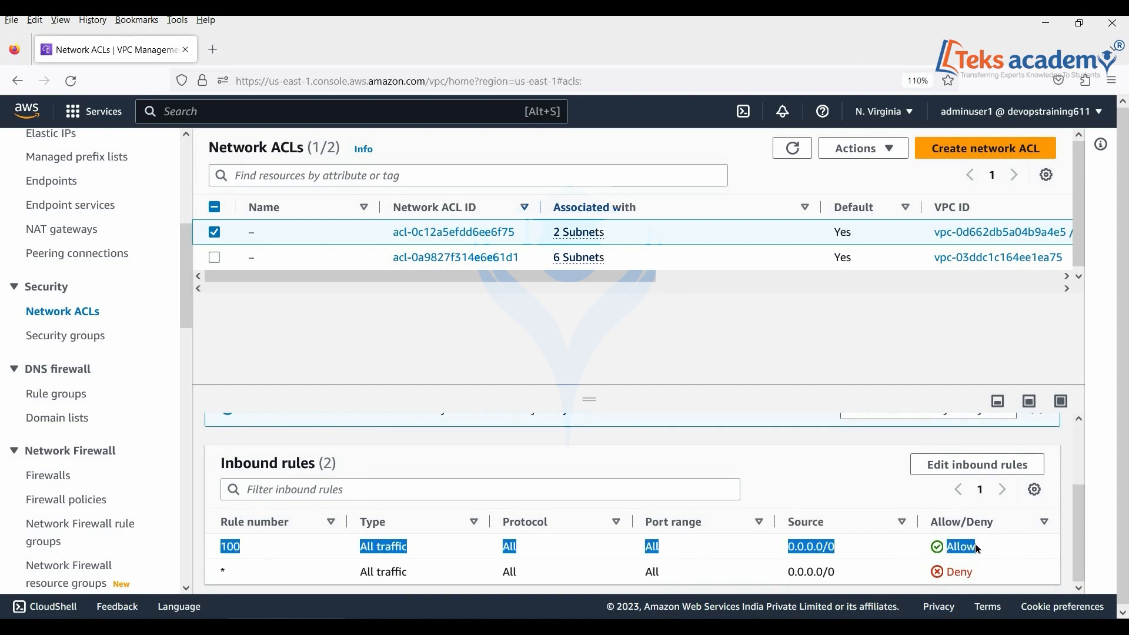
pyautogui.click(979, 550)
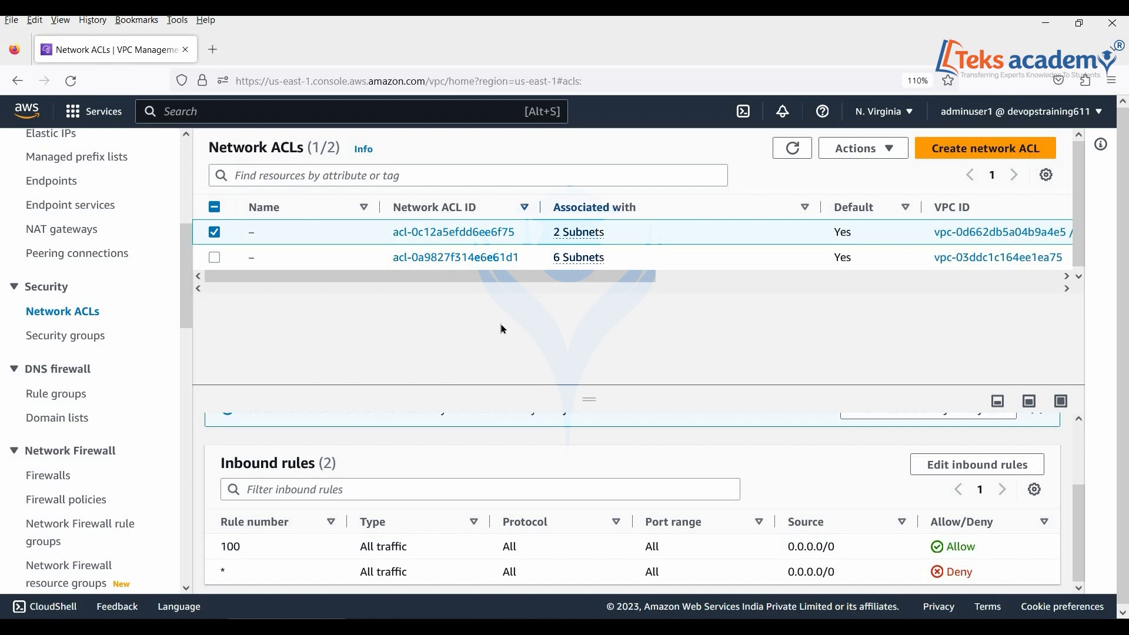
# Examine the outbound rules of myVPC's network ACL, and return to the list of VPCs.
pyautogui.scroll(3, 458, 488)
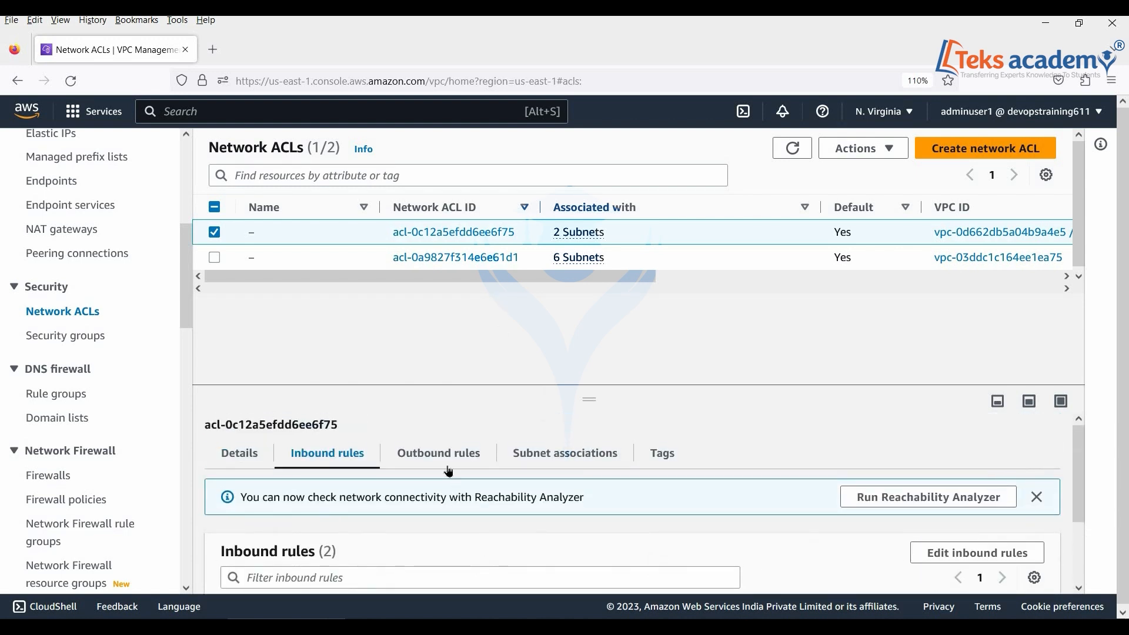
pyautogui.click(443, 454)
pyautogui.scroll(-3, 824, 512)
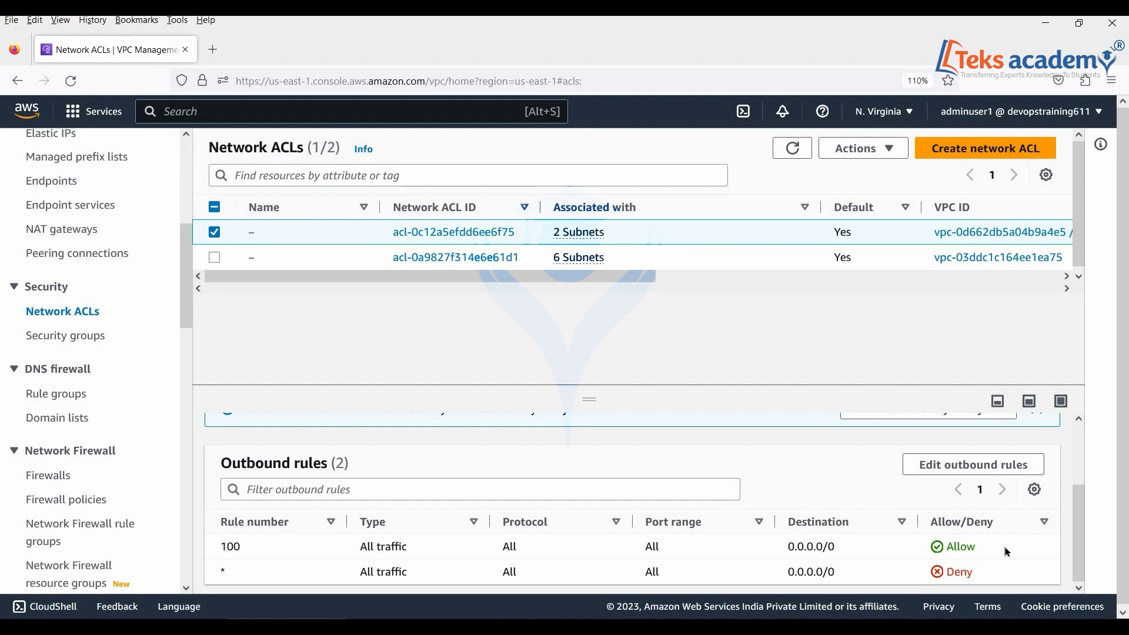
pyautogui.moveTo(973, 570); pyautogui.dragTo(896, 571)
pyautogui.click(1014, 575)
pyautogui.scroll(3, 555, 502)
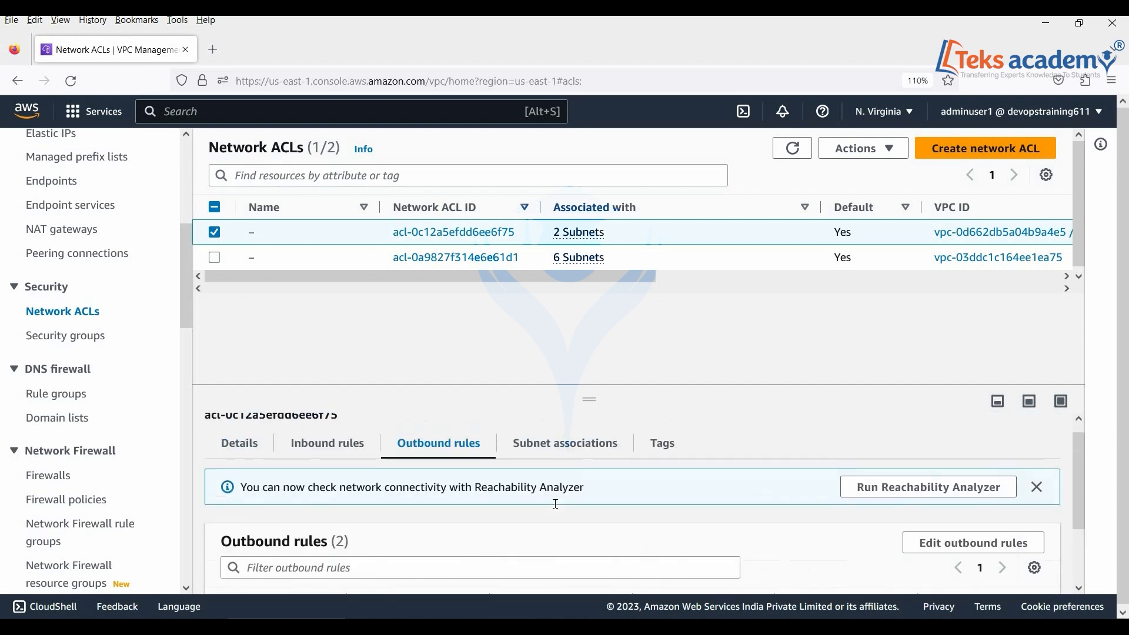
pyautogui.scroll(6, 154, 449)
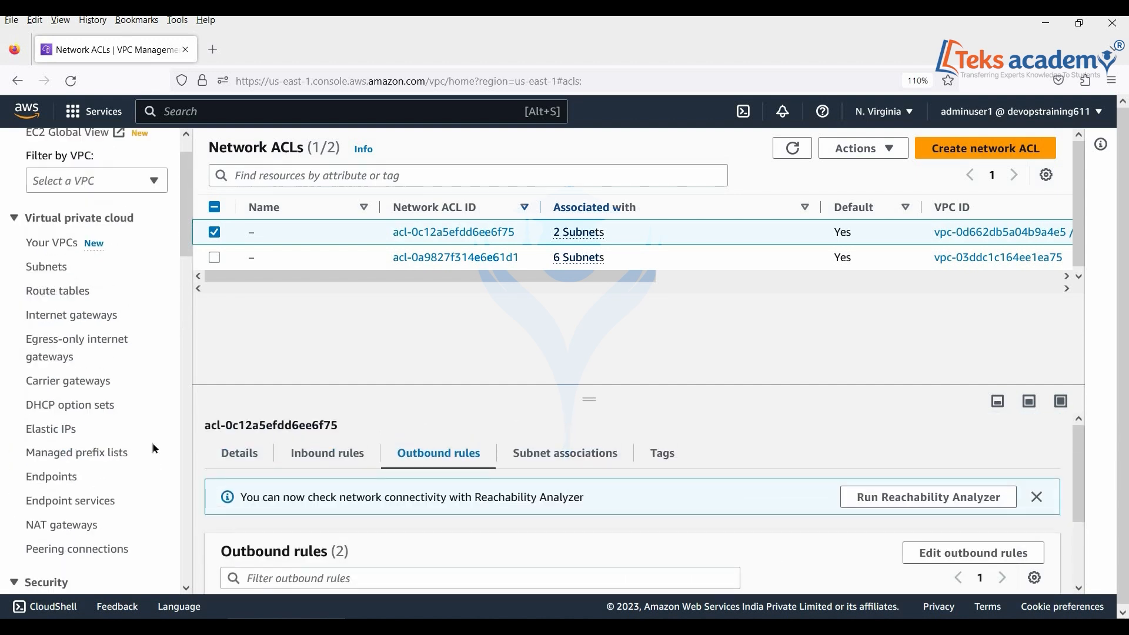
pyautogui.click(54, 288)
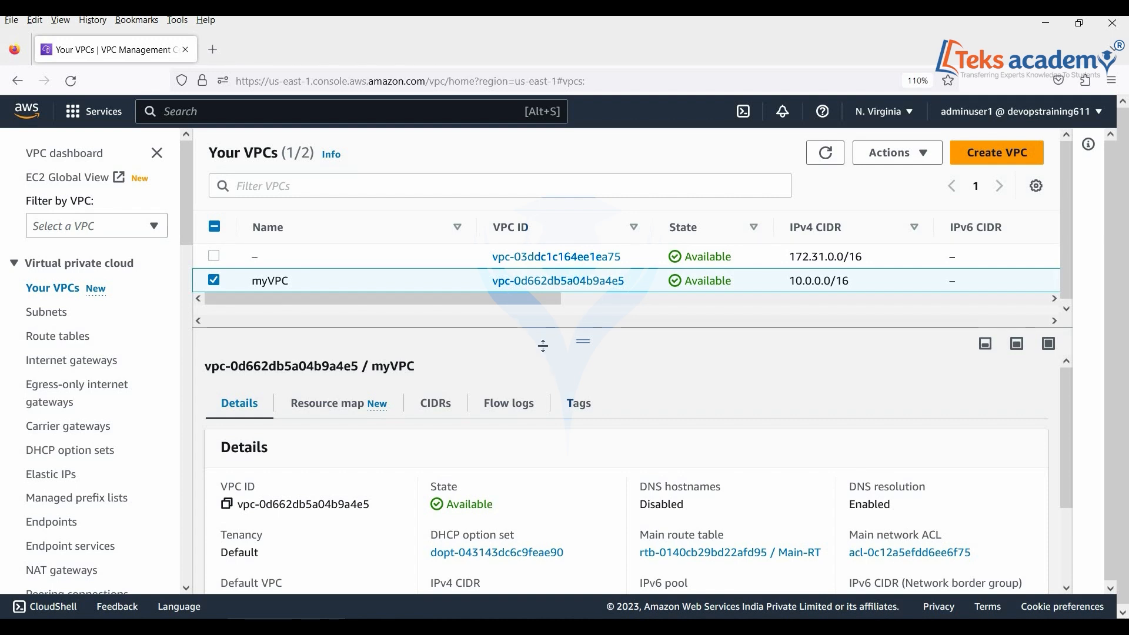
# Try to delete the Private-1a and Public-1a subnets together, review which resources block it, and cancel.
pyautogui.click(47, 313)
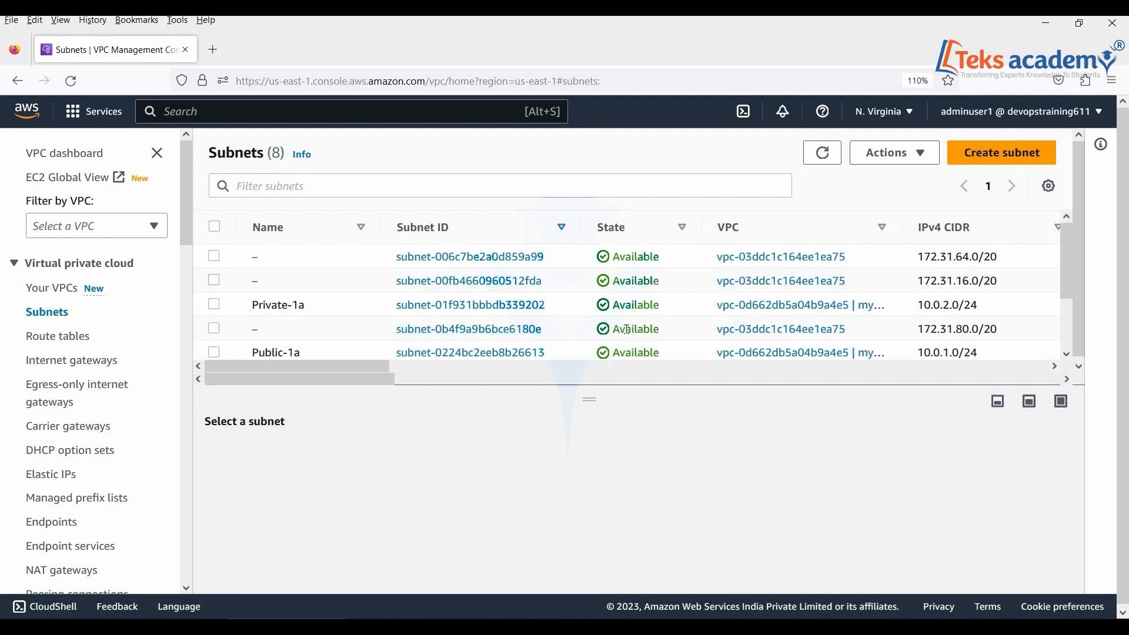
pyautogui.click(215, 304)
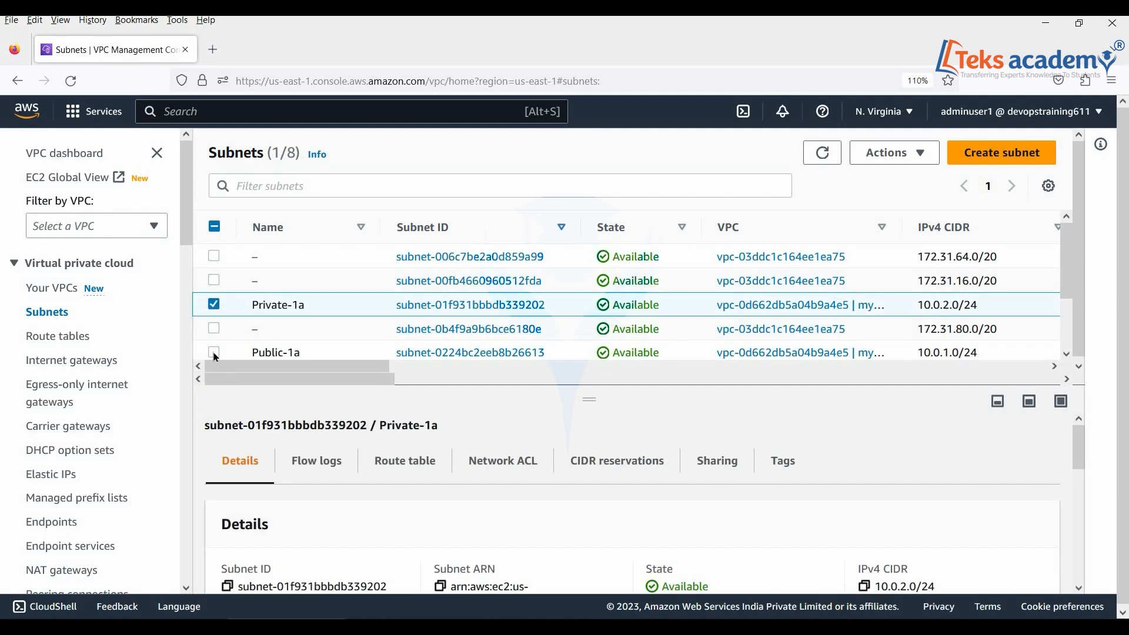
pyautogui.click(214, 353)
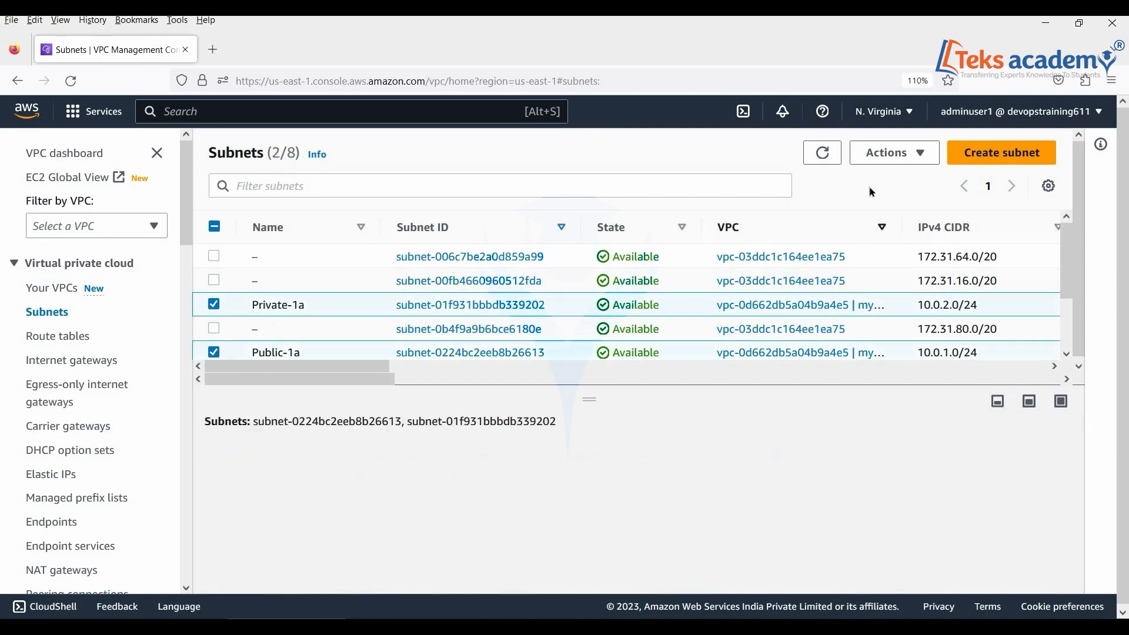
pyautogui.click(911, 165)
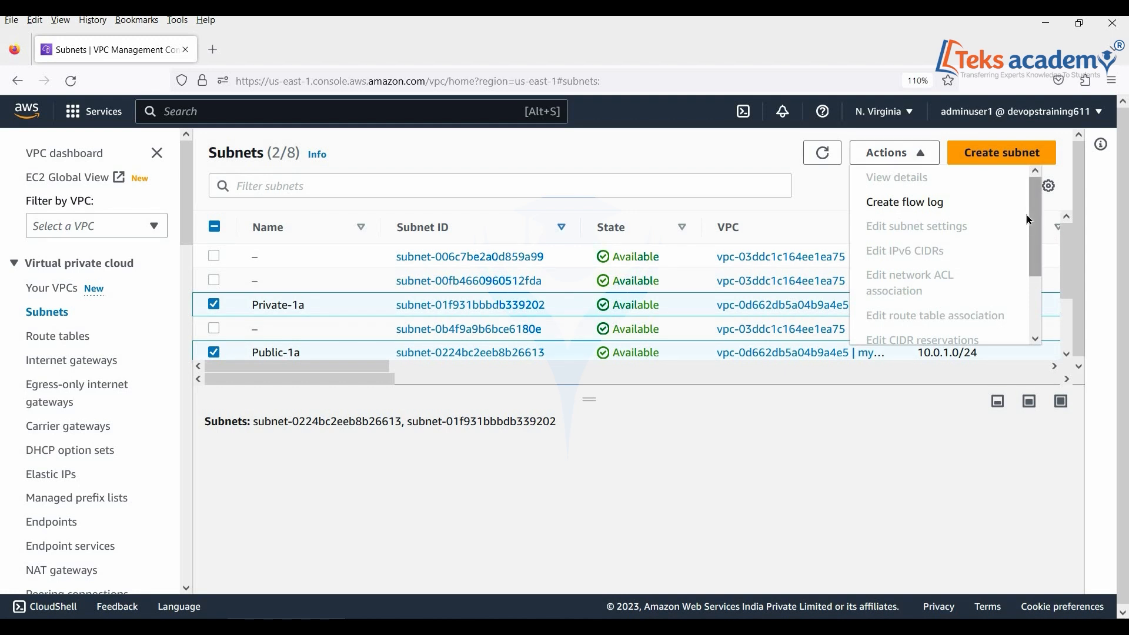
pyautogui.moveTo(1032, 242); pyautogui.dragTo(1032, 299)
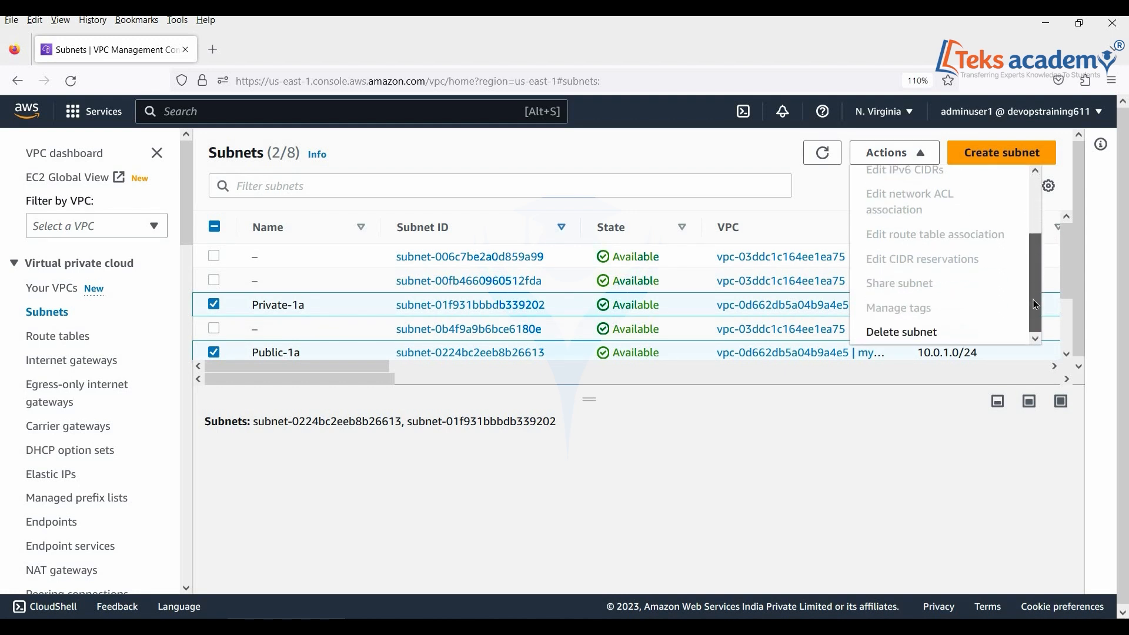
pyautogui.click(882, 334)
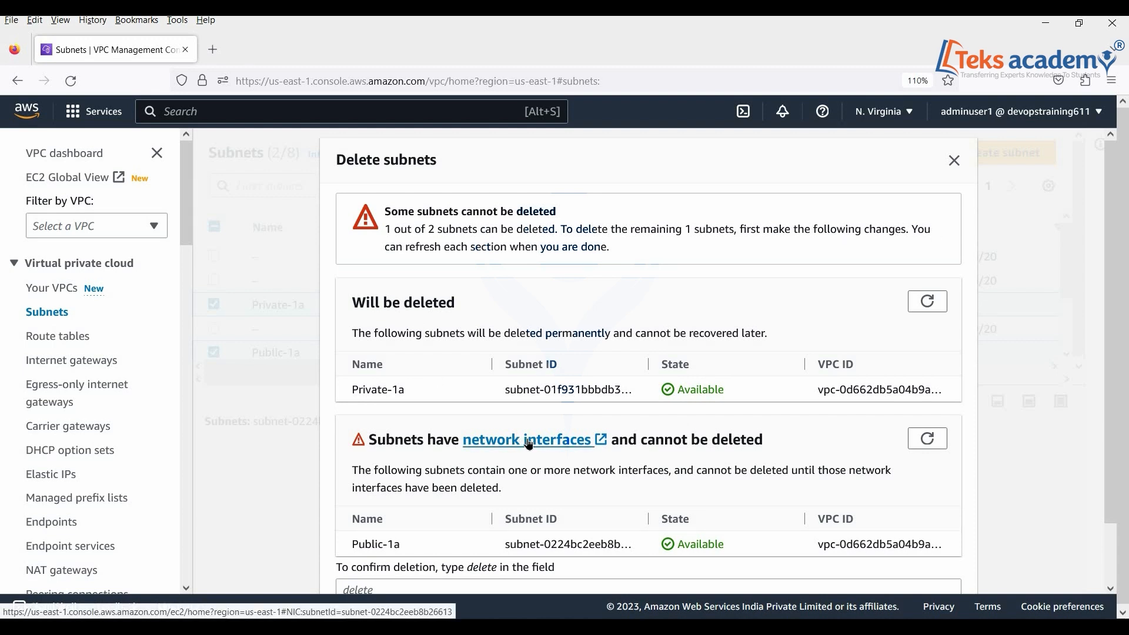
pyautogui.scroll(-2, 529, 446)
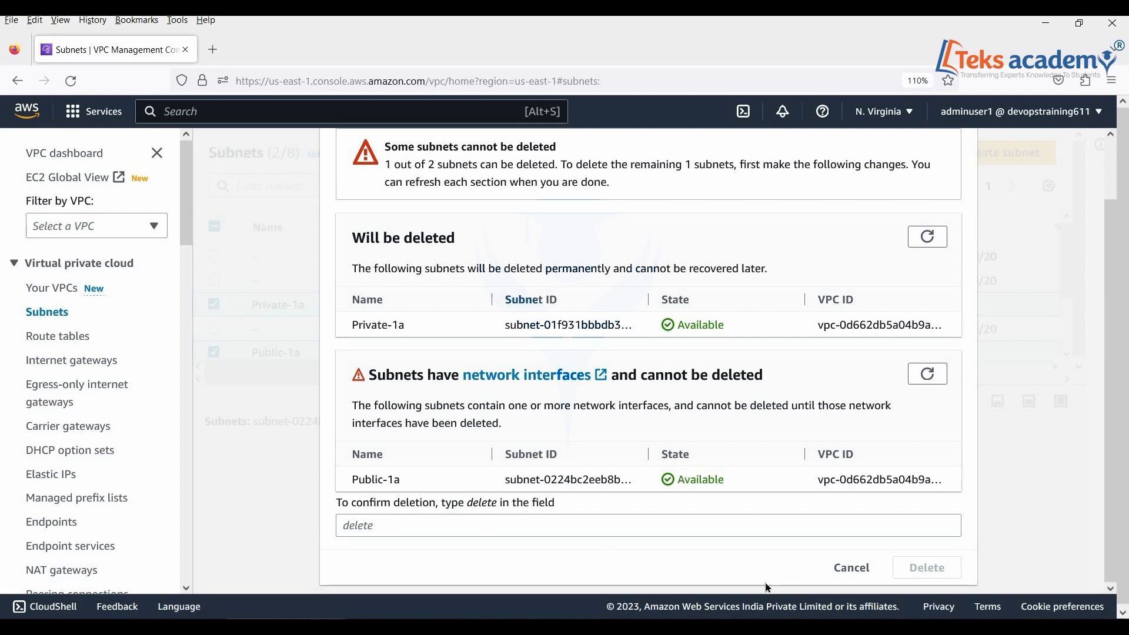
pyautogui.click(863, 573)
# Try to delete the Private-RT route table, review the blocking associations, and cancel.
pyautogui.click(67, 342)
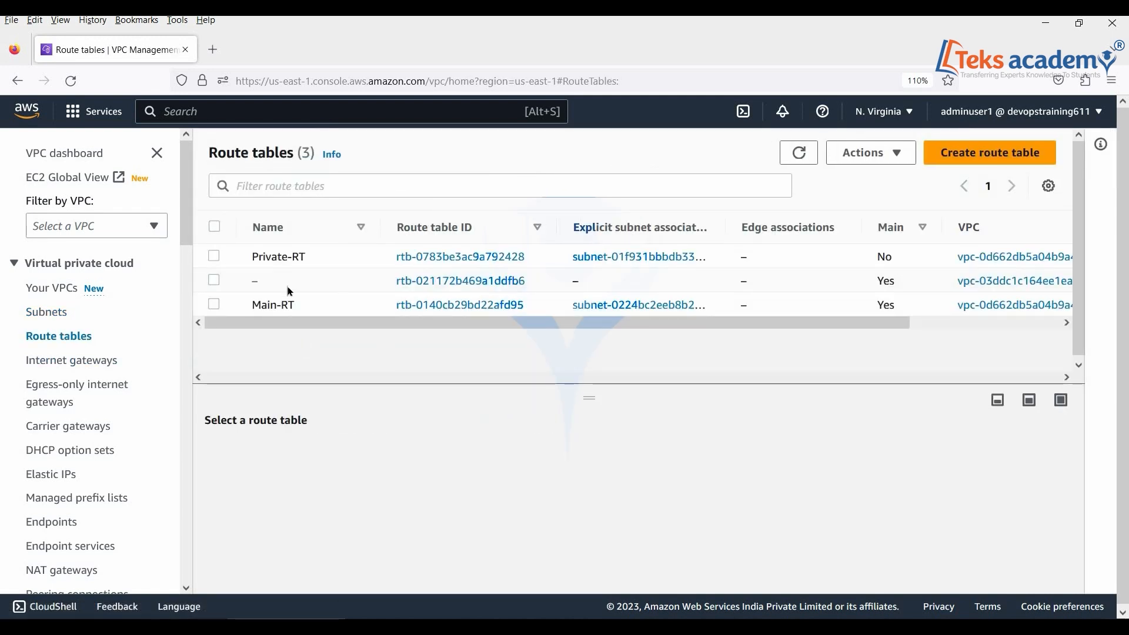
pyautogui.click(332, 247)
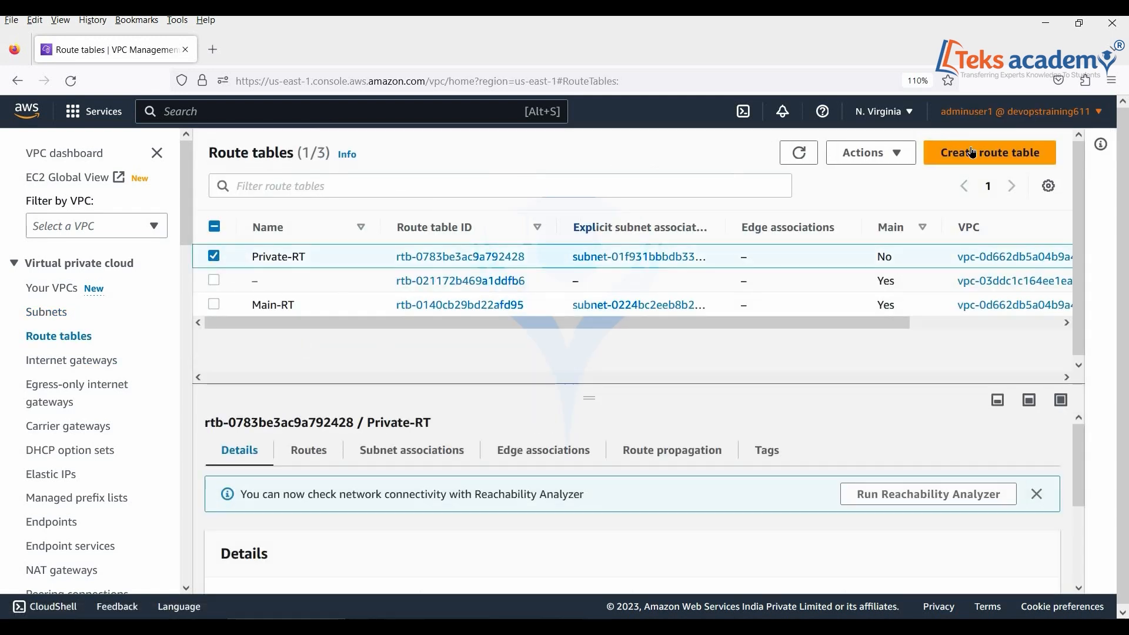
pyautogui.click(911, 163)
pyautogui.scroll(-2, 932, 287)
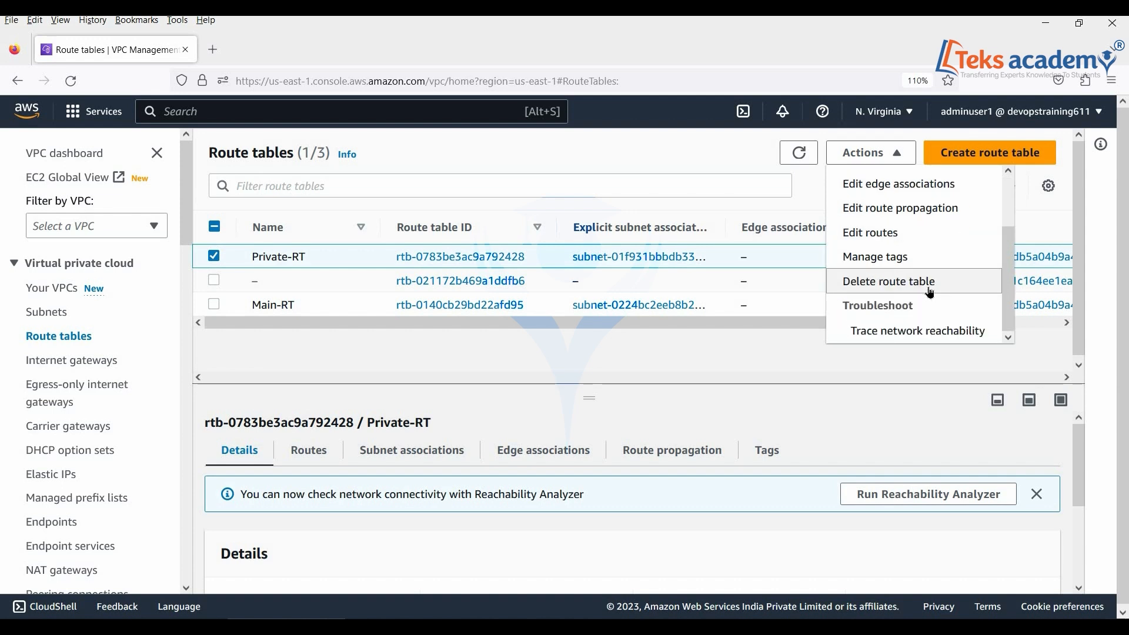
pyautogui.click(905, 287)
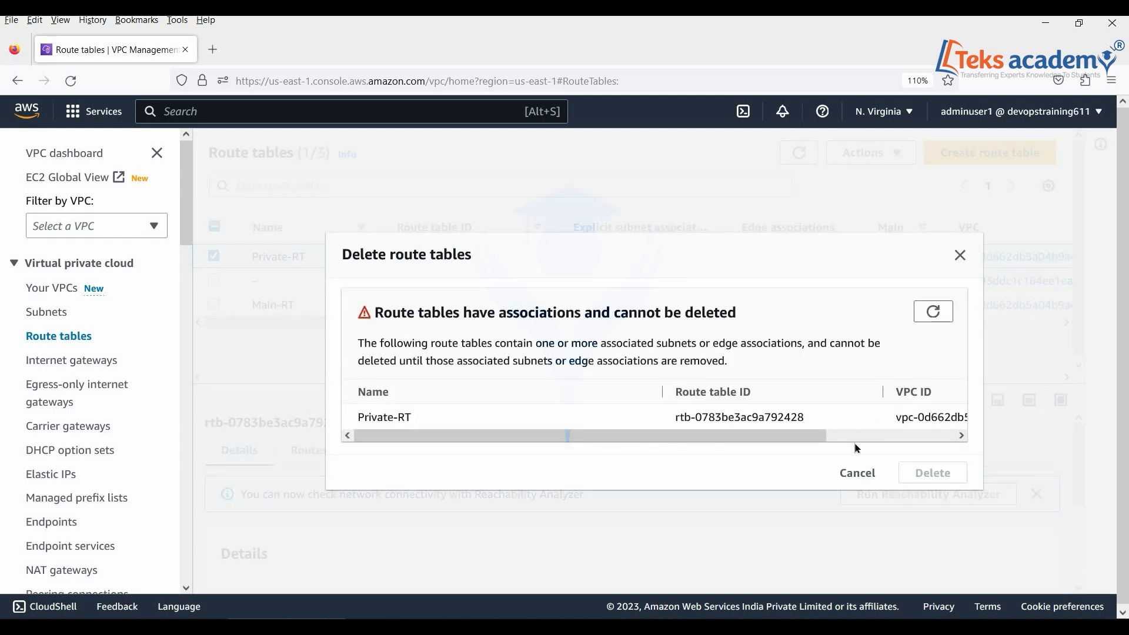
pyautogui.click(941, 434)
pyautogui.click(857, 474)
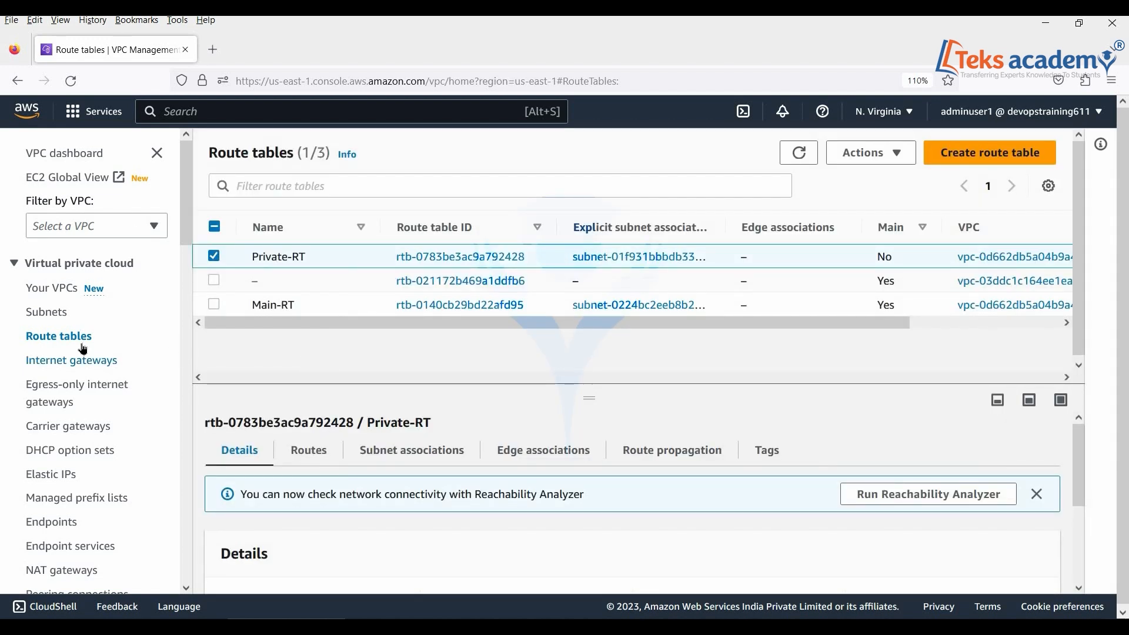
# Select the internet gateway myIGW and check whether deleting it is an available action.
pyautogui.click(70, 360)
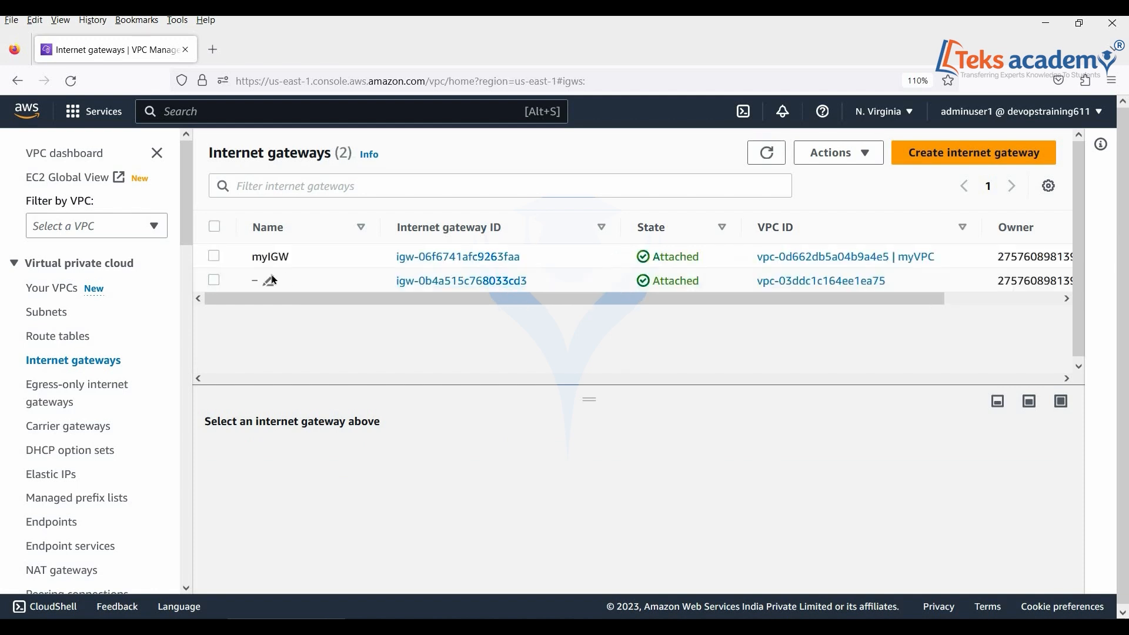
pyautogui.click(839, 153)
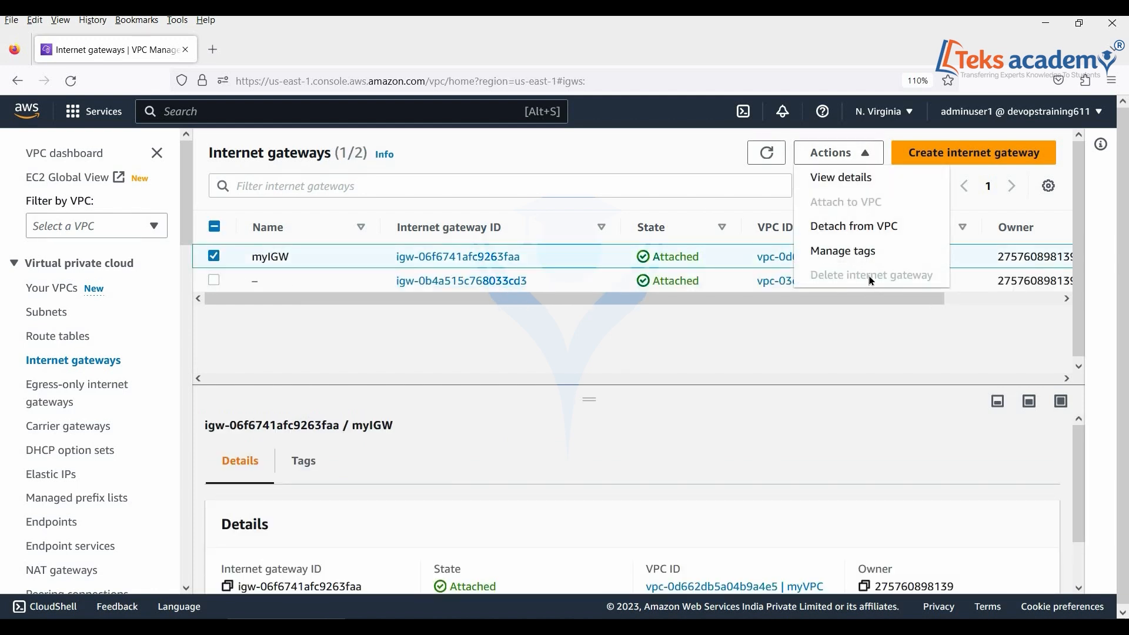
pyautogui.click(647, 170)
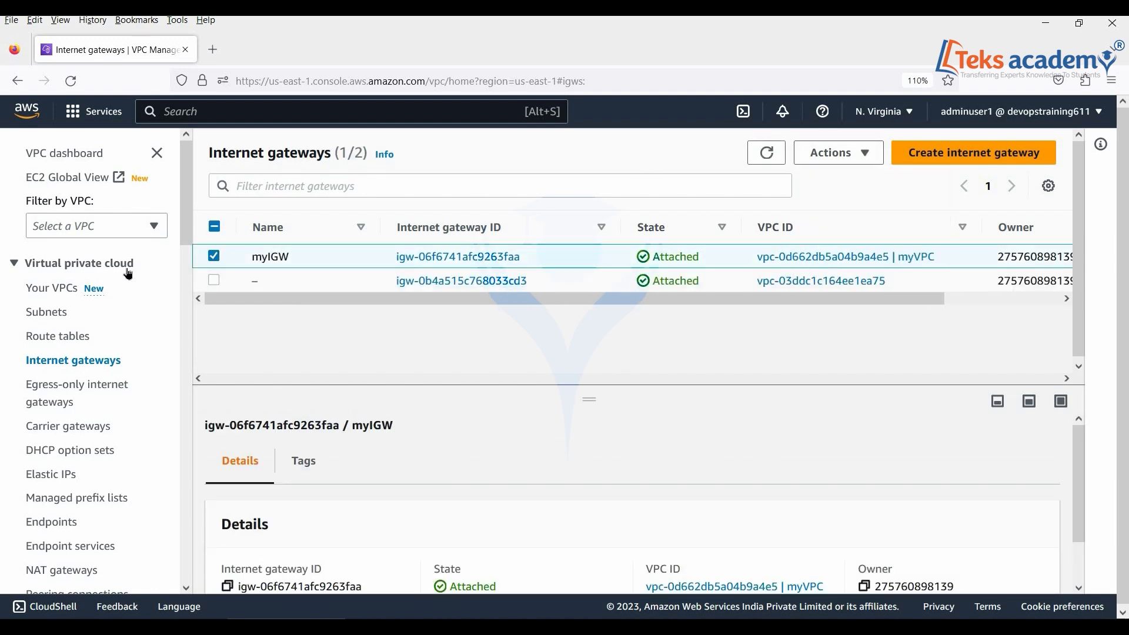
# Try to delete myVPC, examine the resources that must be removed first, and cancel.
pyautogui.click(66, 297)
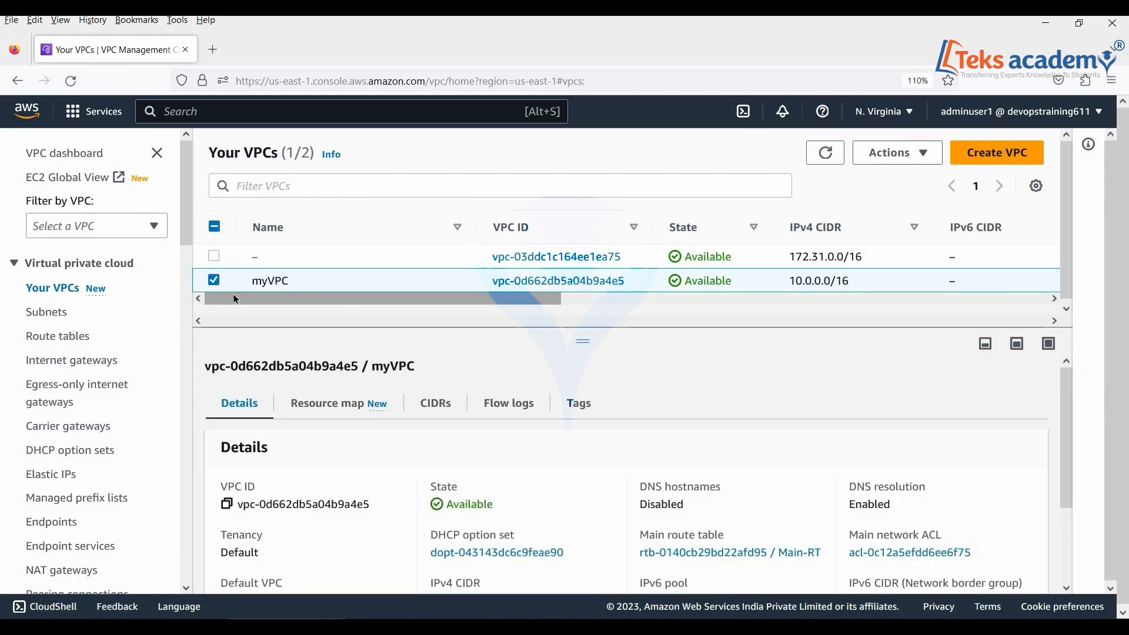
pyautogui.click(907, 157)
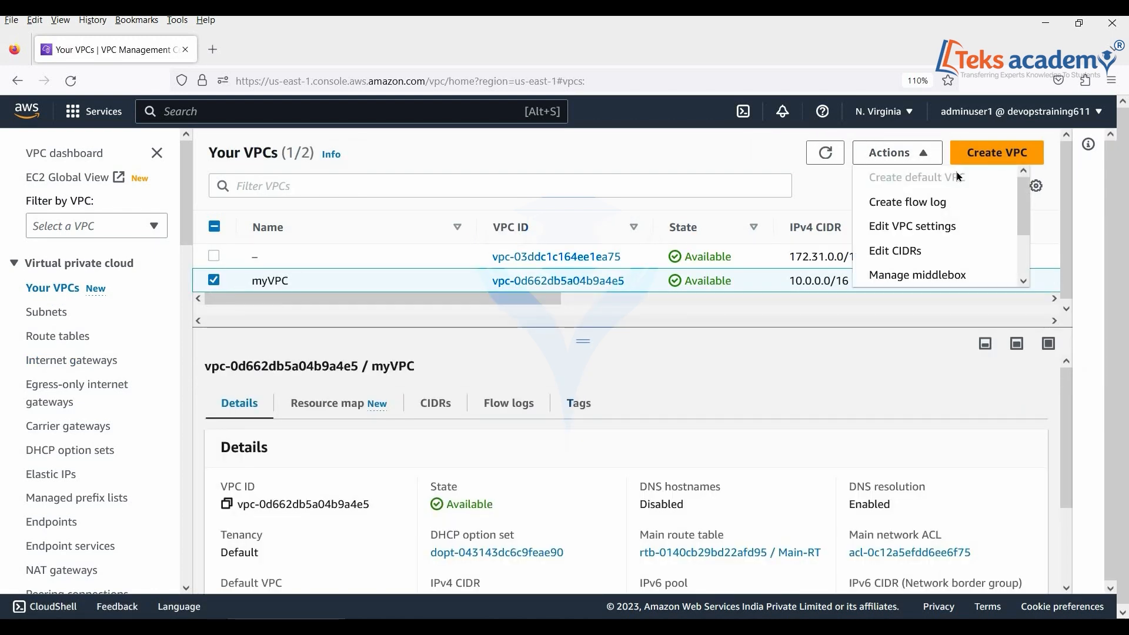
pyautogui.scroll(-3, 1029, 266)
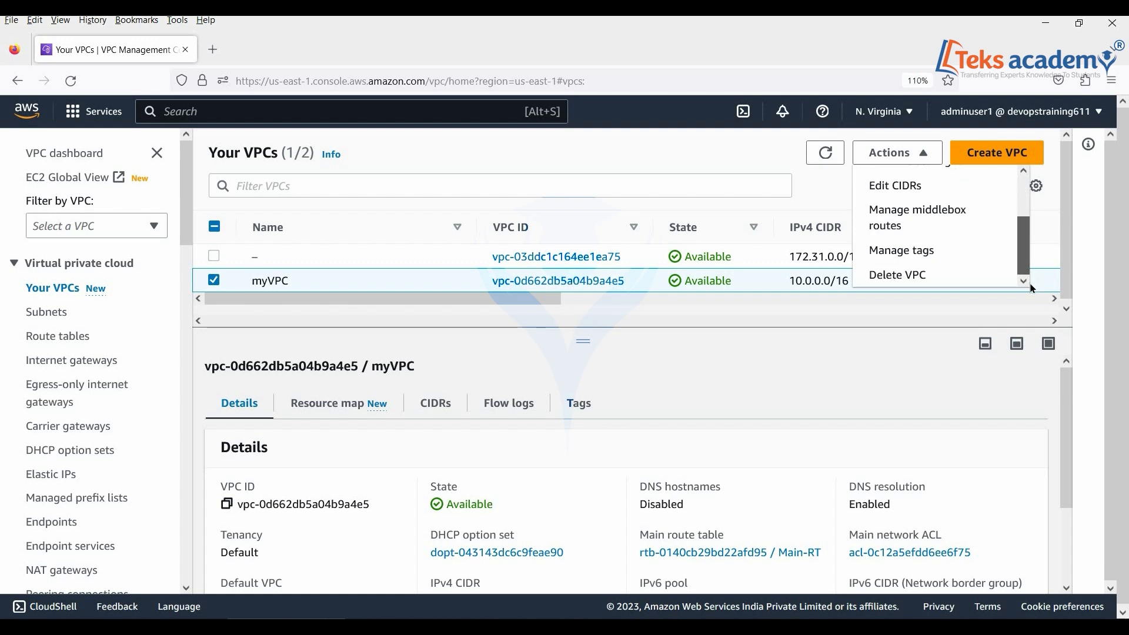
pyautogui.click(910, 275)
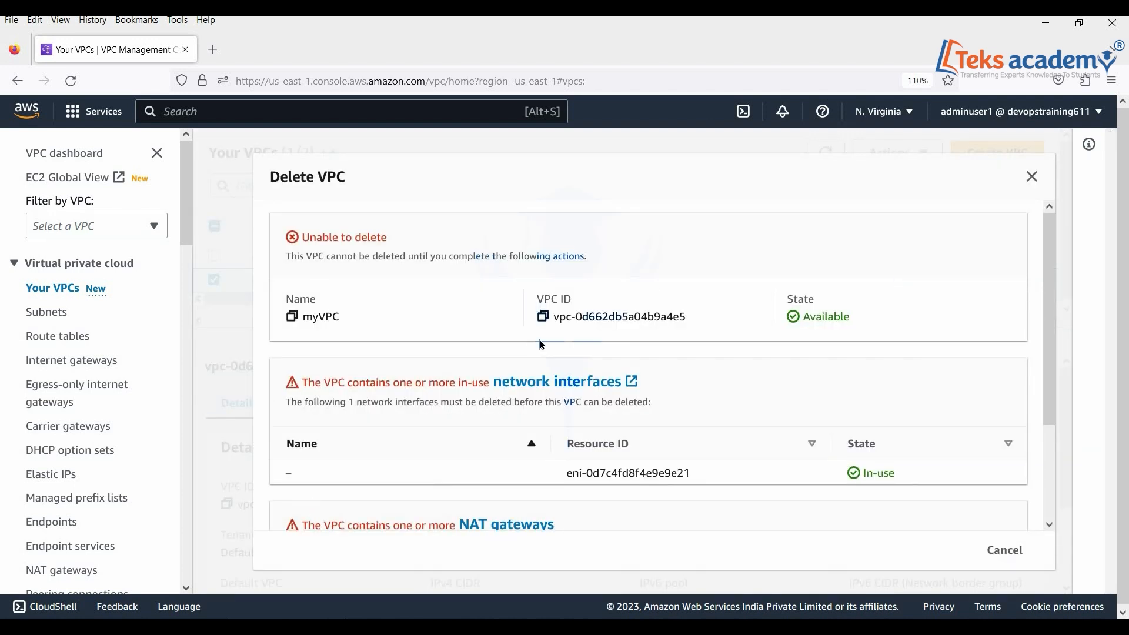
pyautogui.scroll(-2, 540, 341)
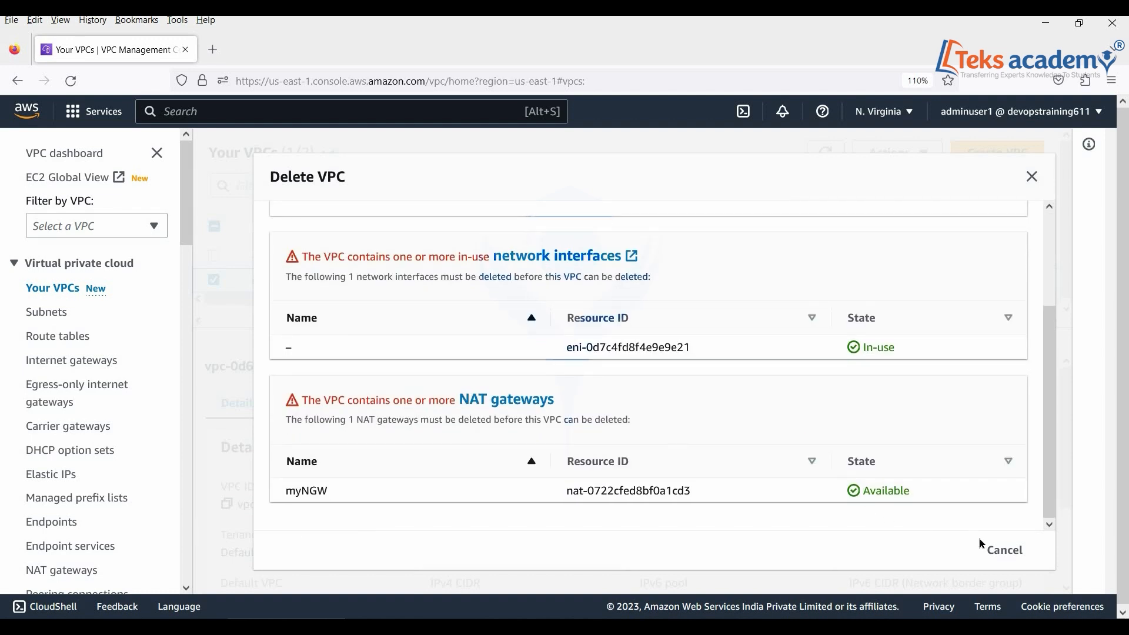
pyautogui.click(1001, 555)
# Delete the NAT gateway myNGW, confirming with the word delete, and dismiss the notification.
pyautogui.scroll(-3, 56, 369)
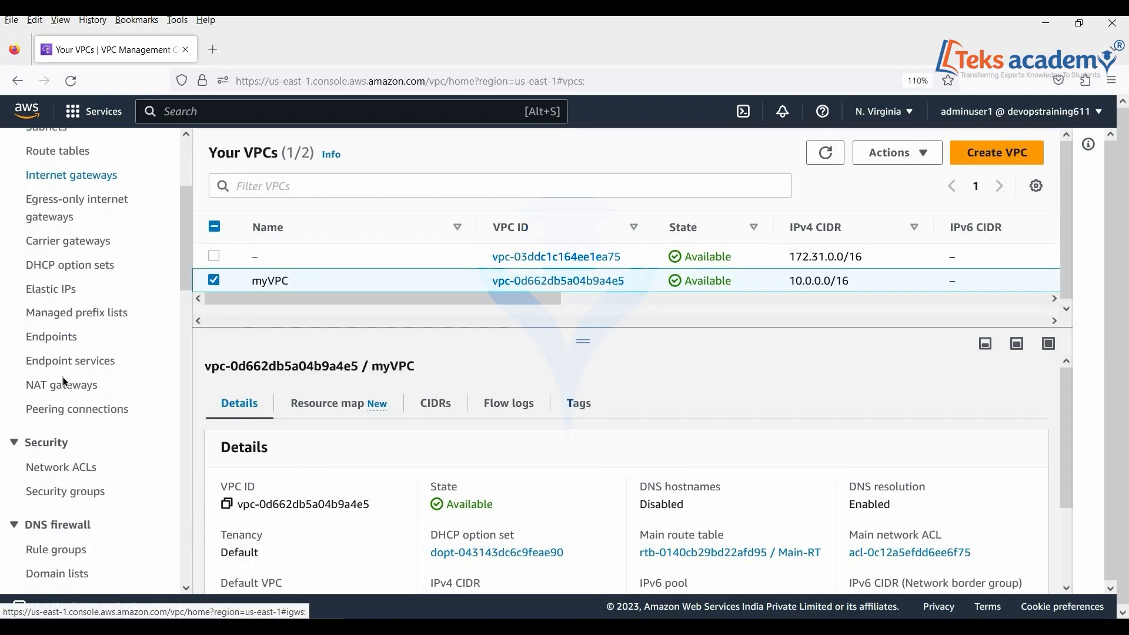
pyautogui.click(62, 385)
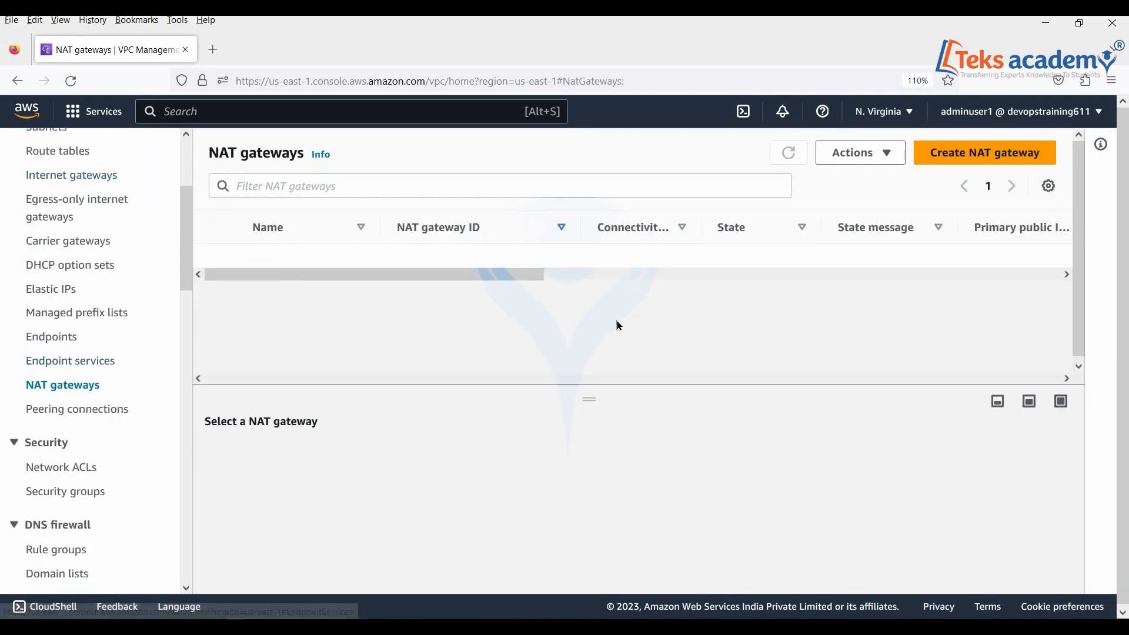
pyautogui.click(883, 153)
pyautogui.click(736, 249)
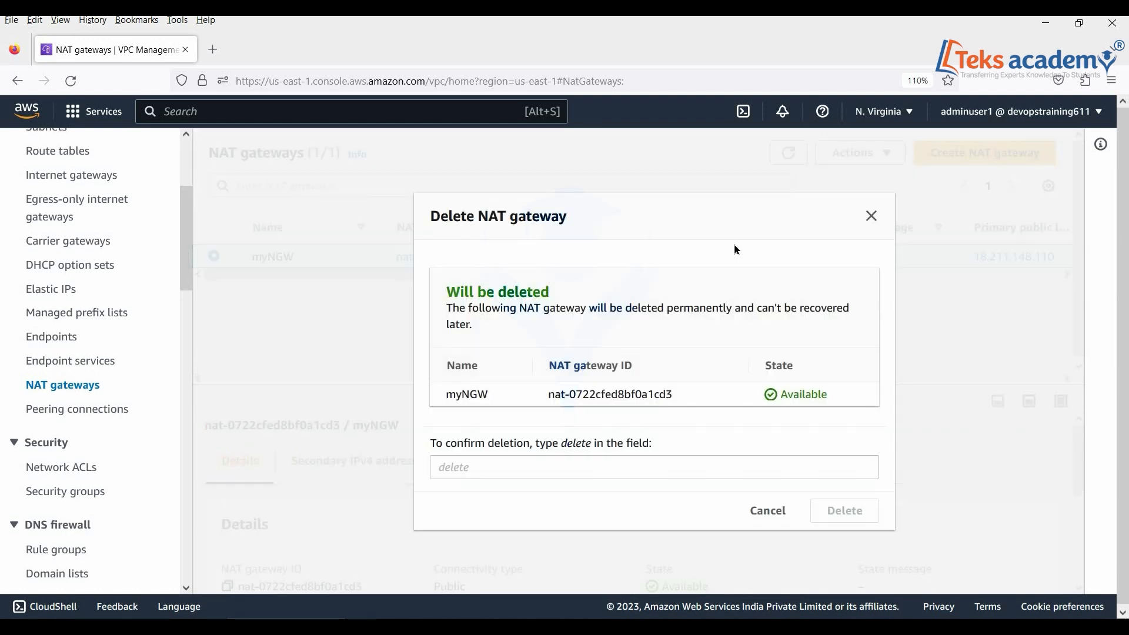
pyautogui.click(577, 473)
pyautogui.write('delete')
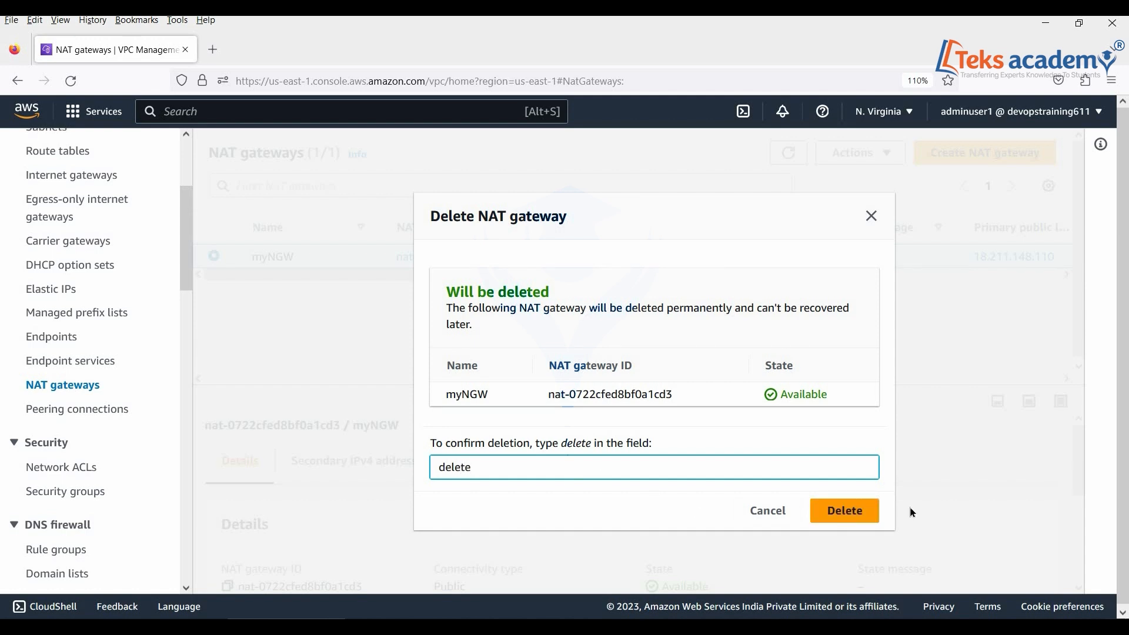
pyautogui.click(839, 517)
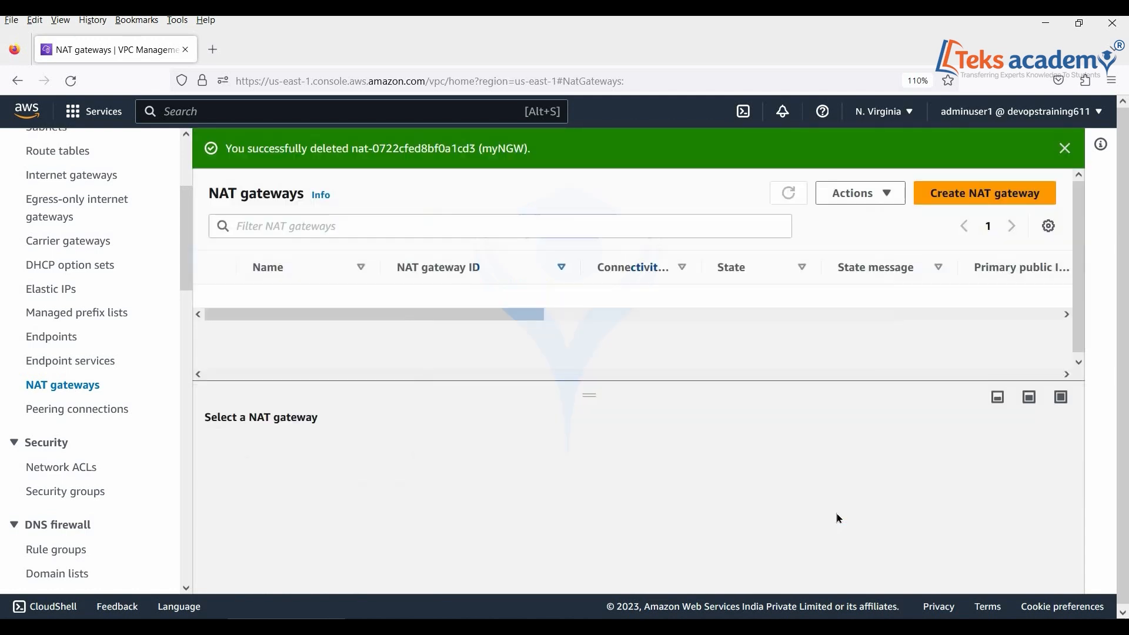
pyautogui.click(1065, 149)
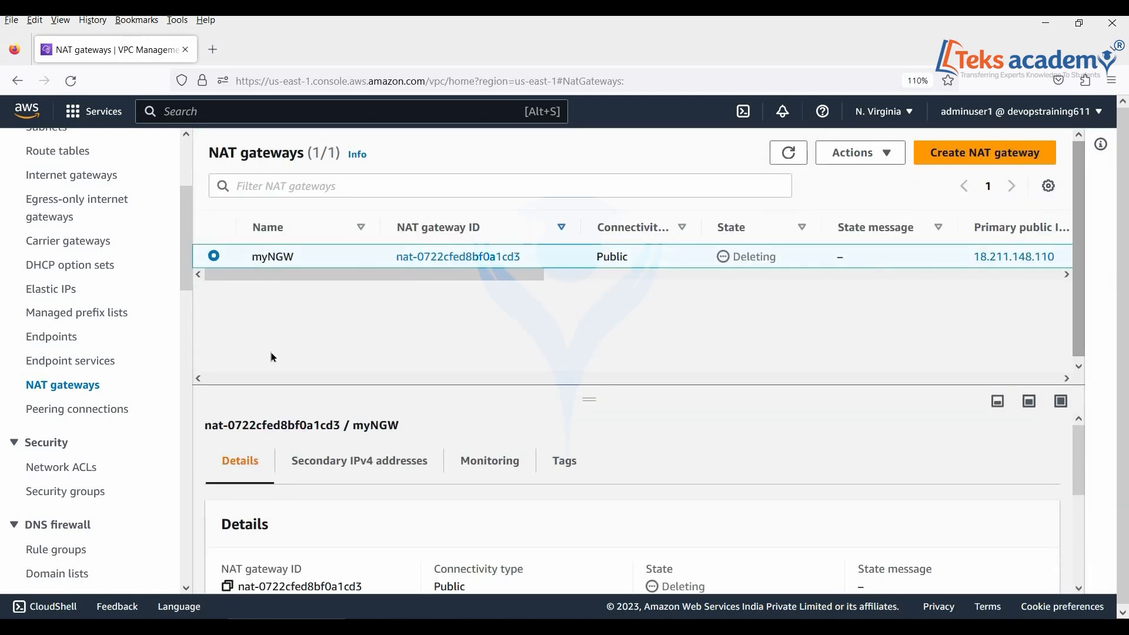
# Request deletion of the Private-1a and Public-1a subnets from the subnets list.
pyautogui.scroll(3, 143, 483)
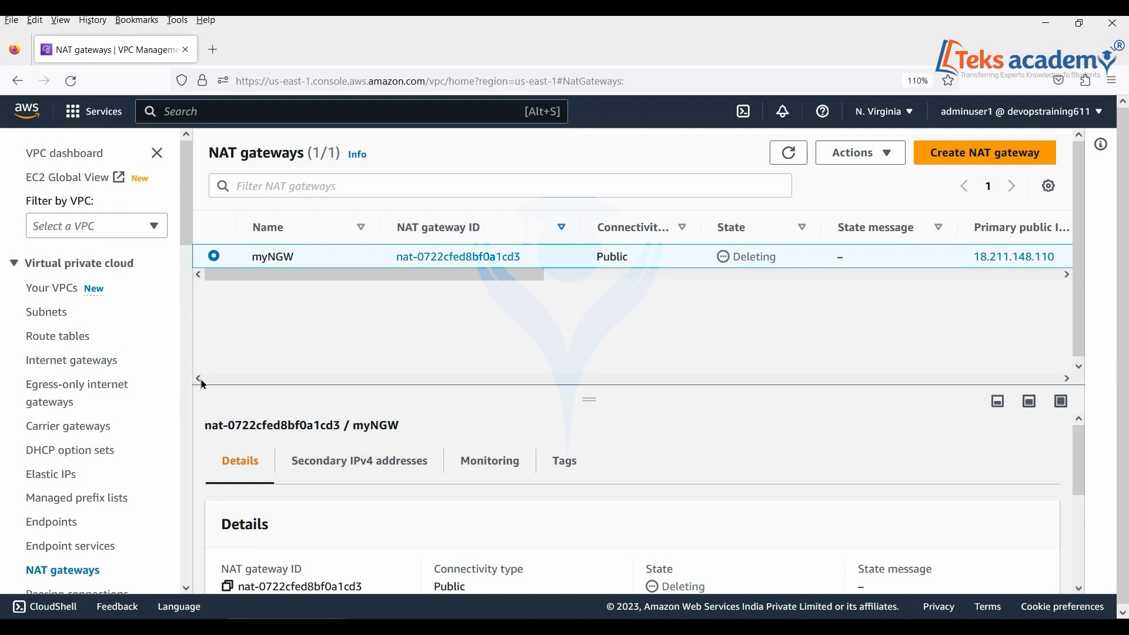
pyautogui.click(46, 318)
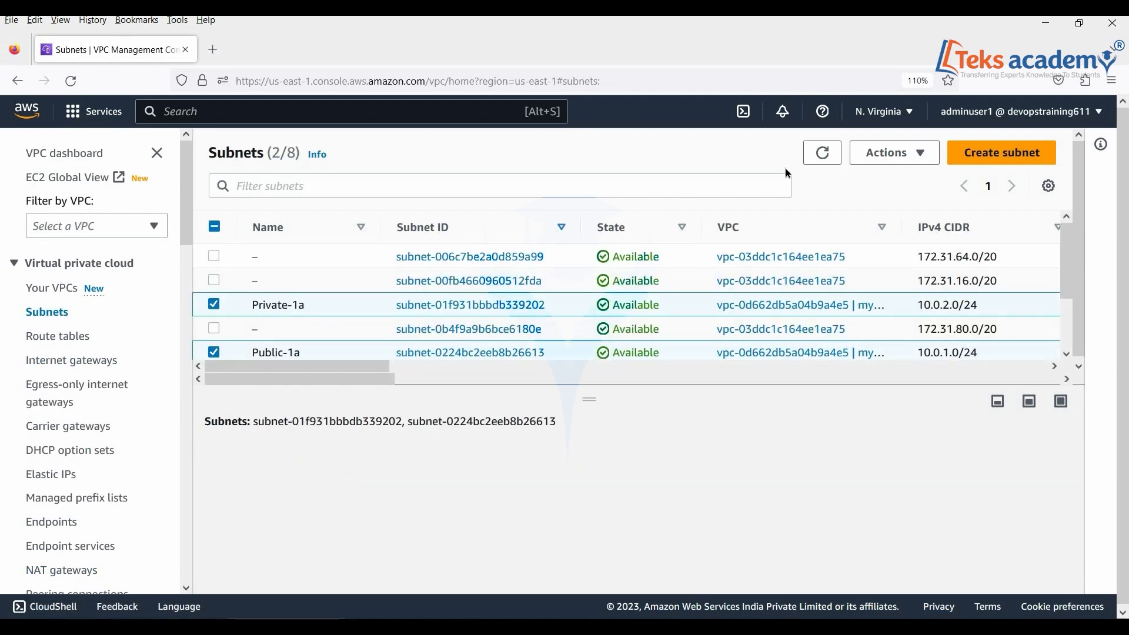
pyautogui.click(915, 152)
pyautogui.scroll(-3, 916, 297)
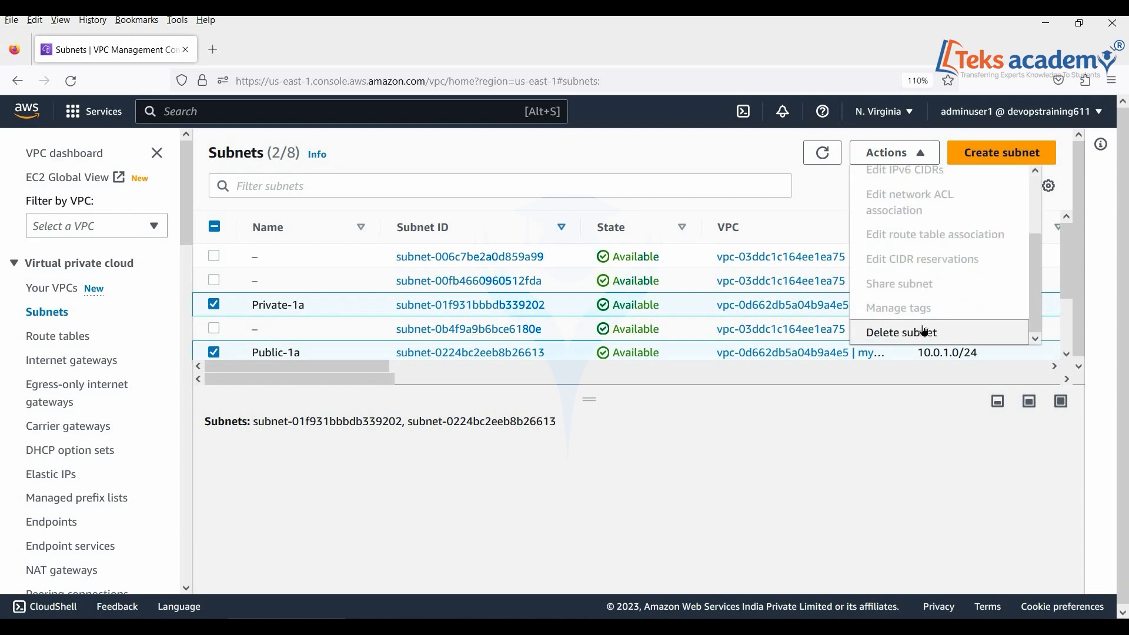
pyautogui.click(922, 330)
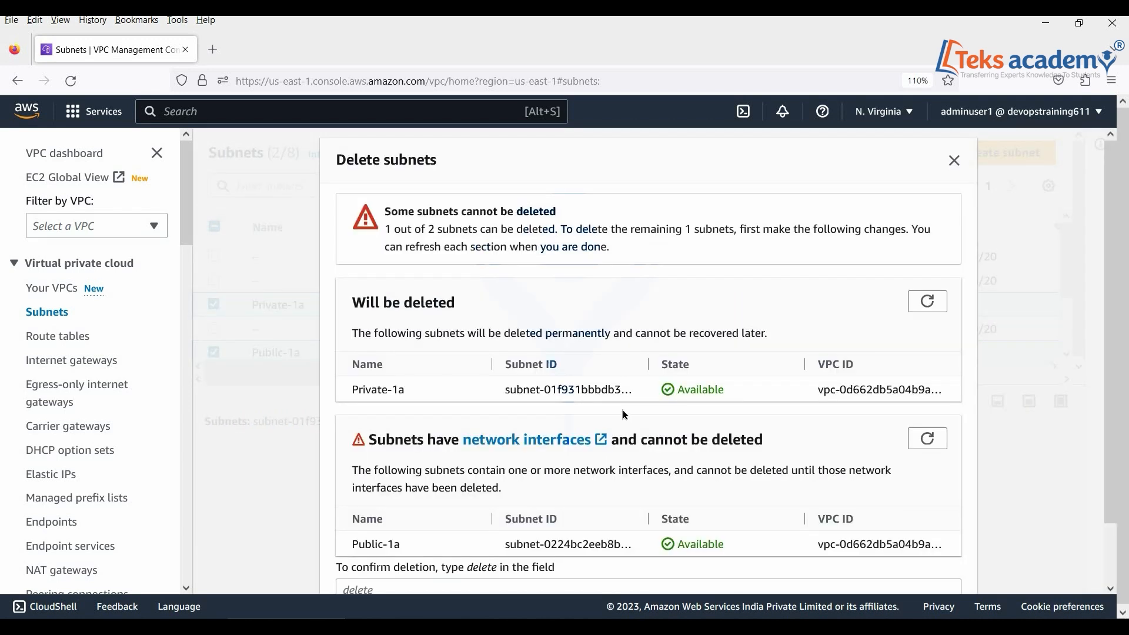
# Refresh the deletable and blocked subnet sections of the Delete subnets dialog to recheck Public-1a's network interfaces.
pyautogui.scroll(-2, 624, 415)
pyautogui.scroll(2, 960, 428)
pyautogui.click(943, 444)
pyautogui.click(935, 445)
pyautogui.click(938, 303)
pyautogui.click(923, 448)
pyautogui.scroll(-1, 412, 516)
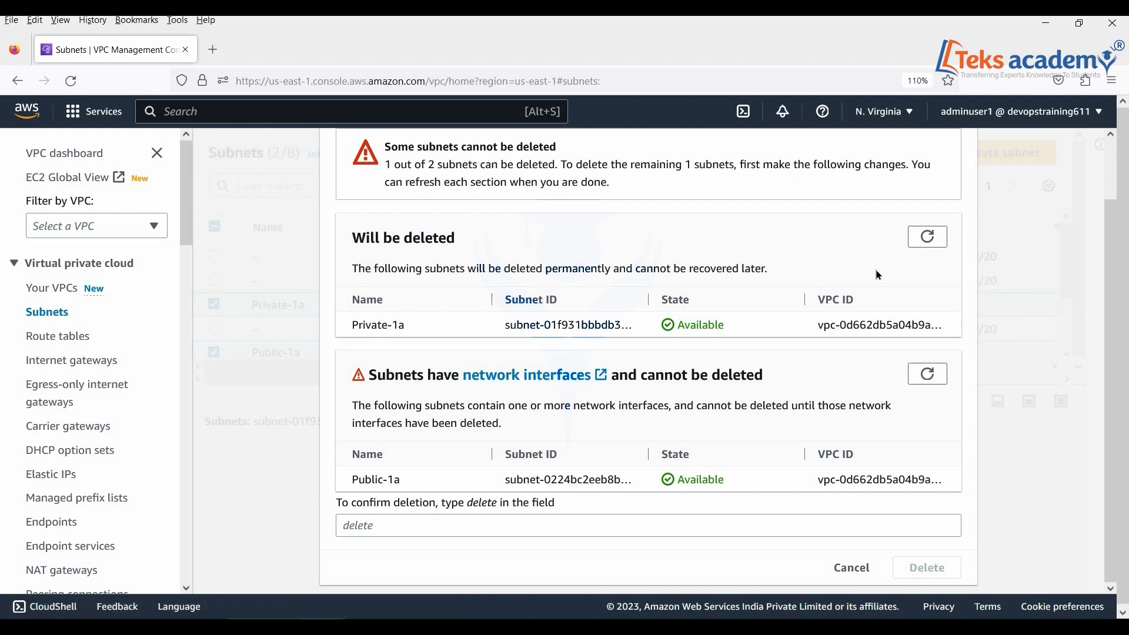
# Confirm the subnet deletion with the word delete, check the remaining subnets, and dismiss the notification.
pyautogui.click(695, 522)
pyautogui.write('delete')
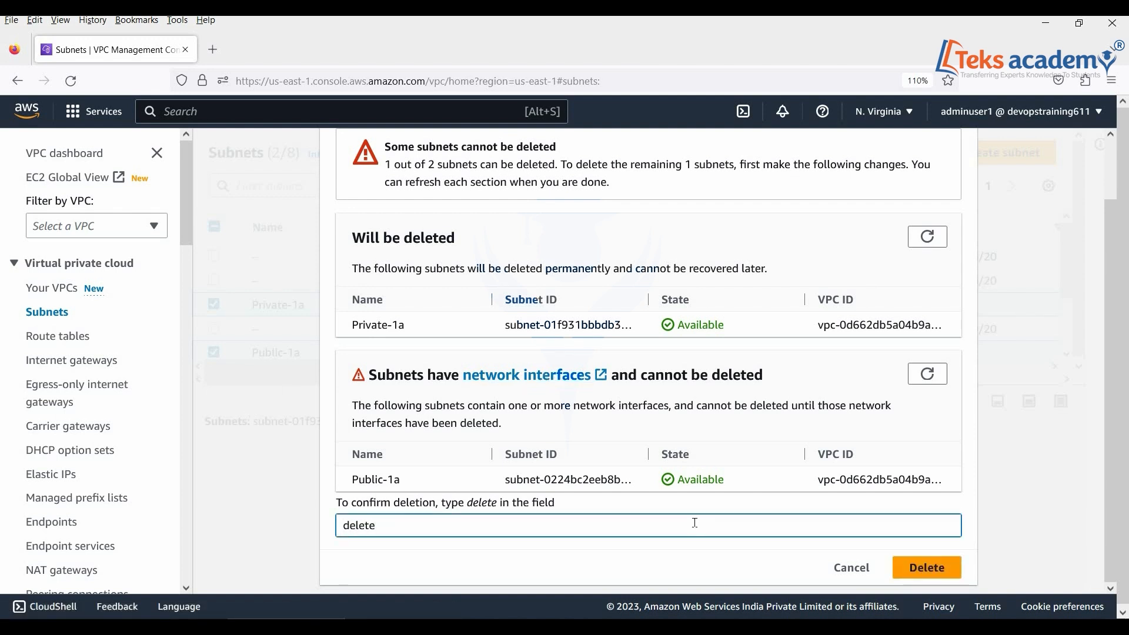
pyautogui.click(949, 570)
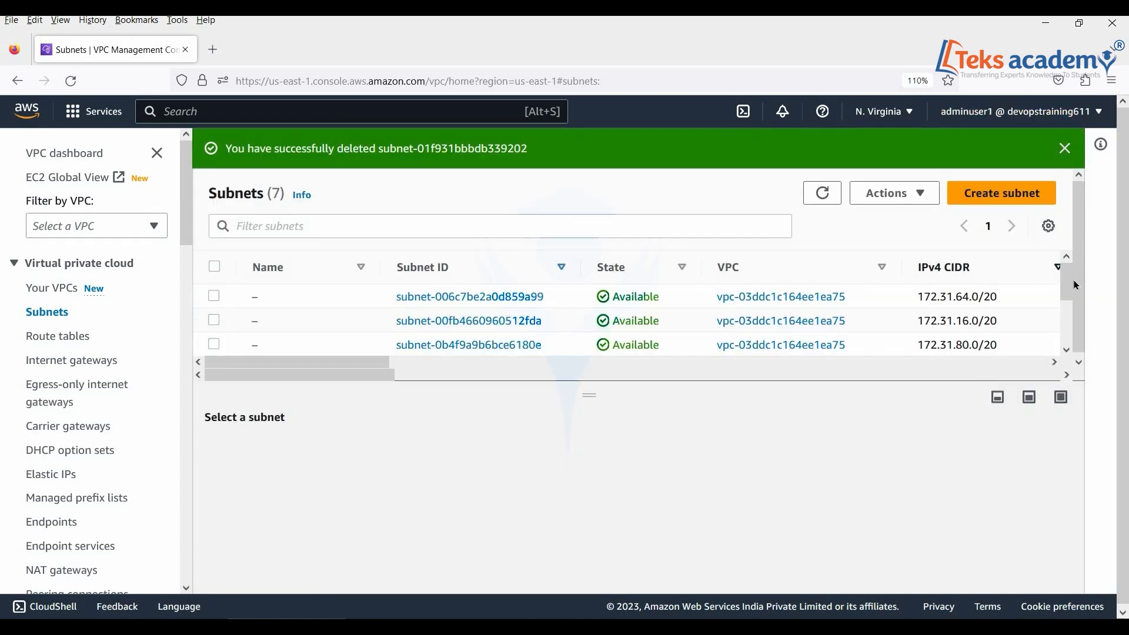
pyautogui.scroll(-3, 1071, 280)
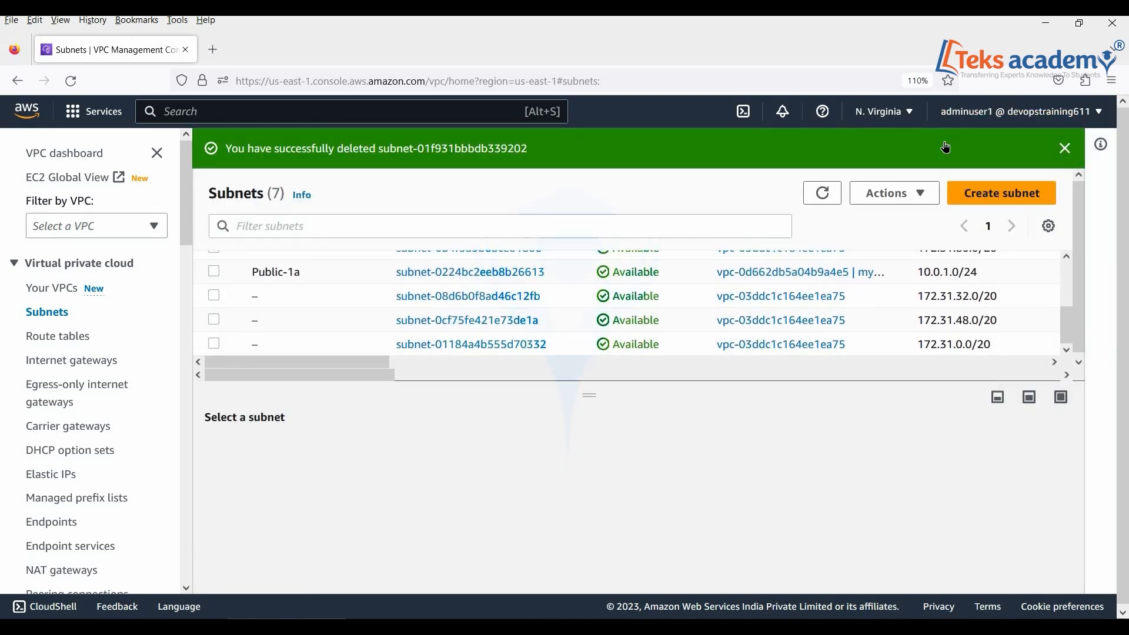
pyautogui.click(1066, 148)
# Remove the 0.0.0.0/0 internet gateway route from the Main-RT route table and save the changes.
pyautogui.click(58, 336)
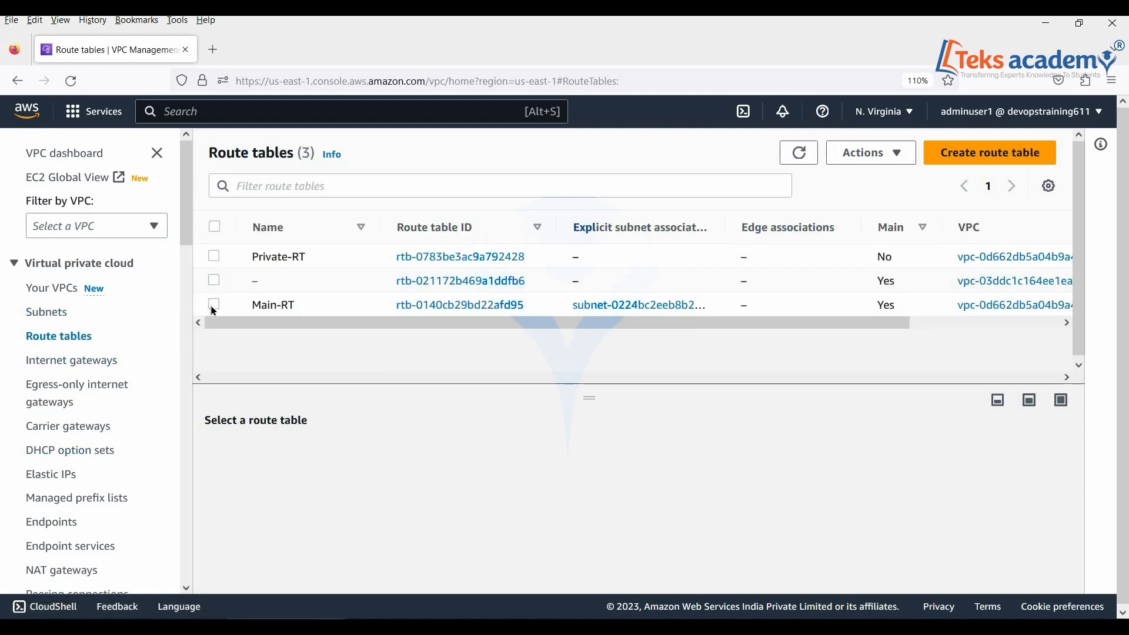
pyautogui.click(214, 304)
pyautogui.scroll(-3, 350, 464)
pyautogui.scroll(3, 350, 463)
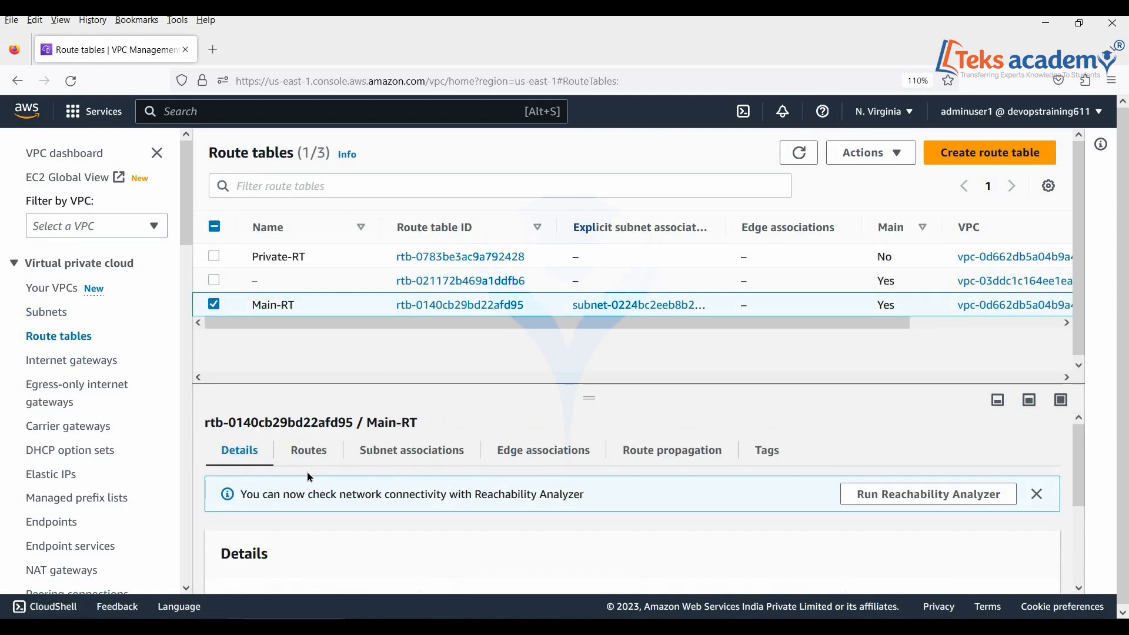
pyautogui.click(308, 450)
pyautogui.scroll(-2, 540, 484)
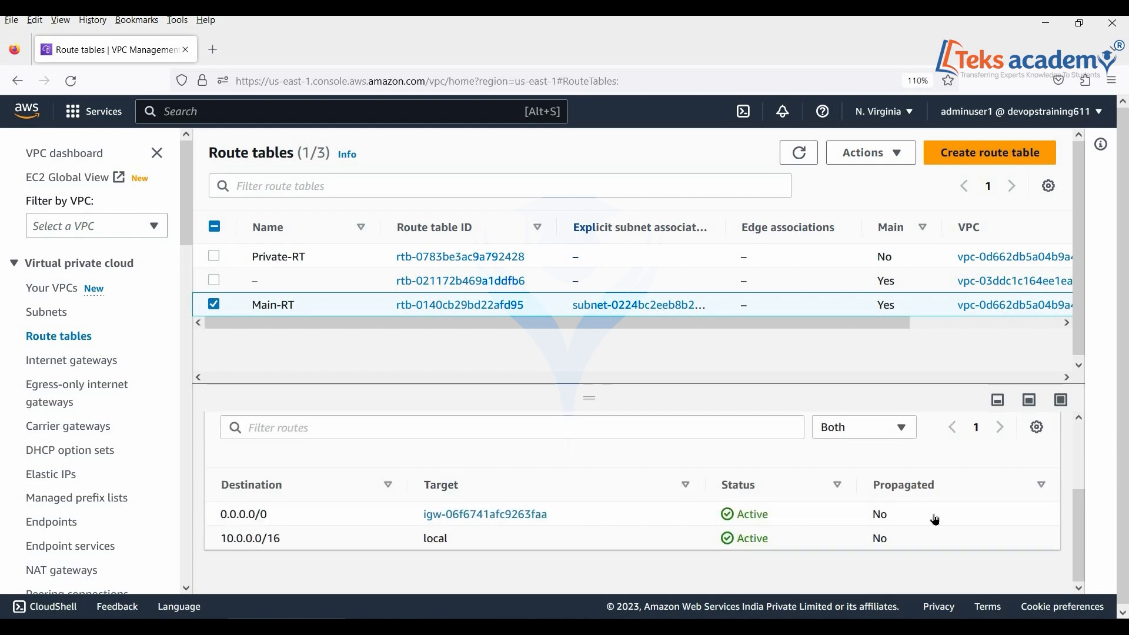
pyautogui.scroll(2, 935, 520)
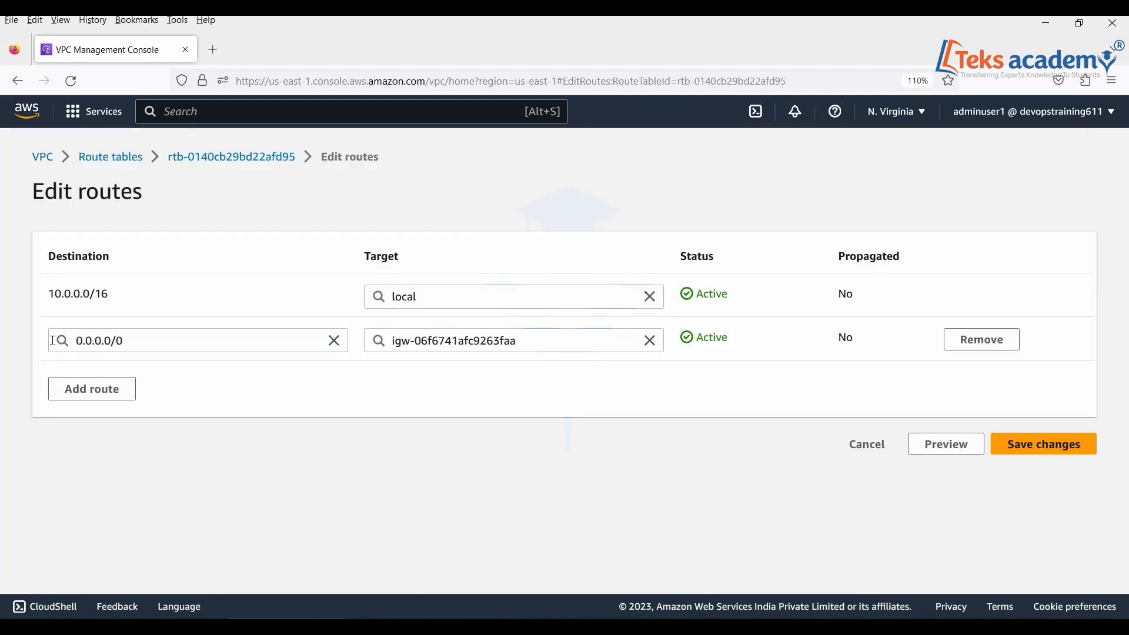
pyautogui.click(1015, 347)
pyautogui.click(1043, 398)
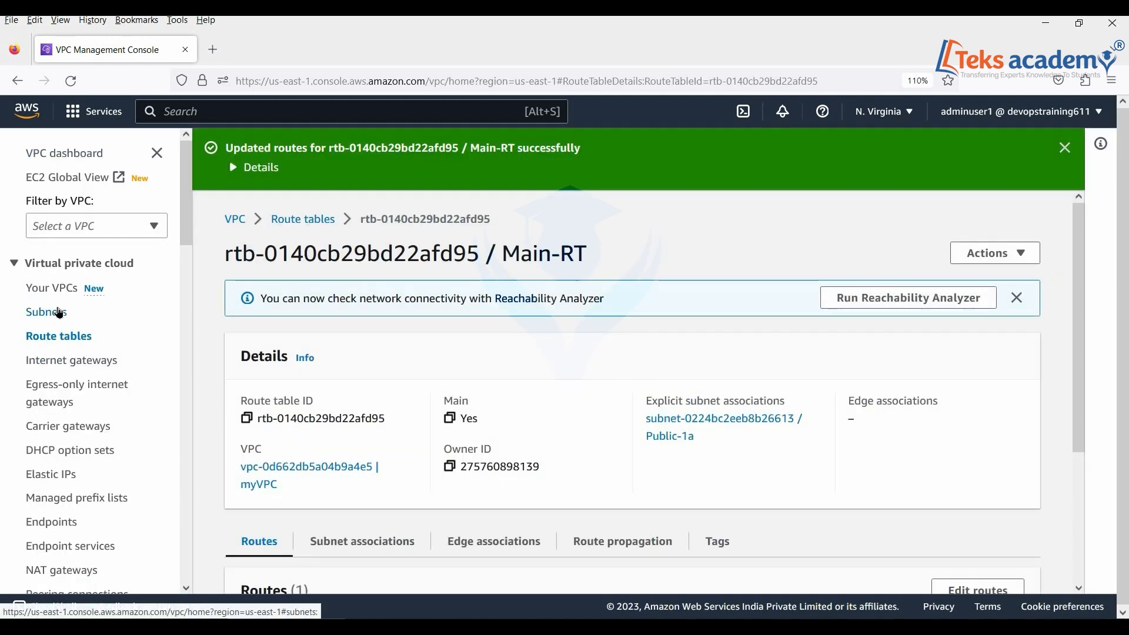
# Remove Public-1a from Main-RT's explicit subnet associations and save the associations.
pyautogui.click(365, 540)
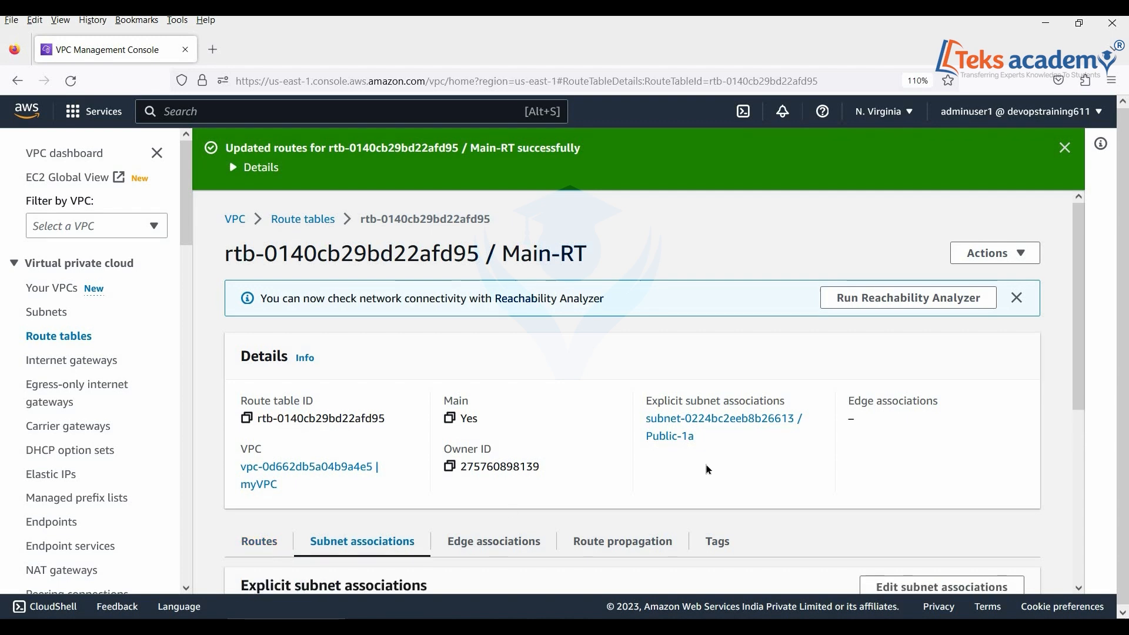
pyautogui.scroll(-5, 705, 465)
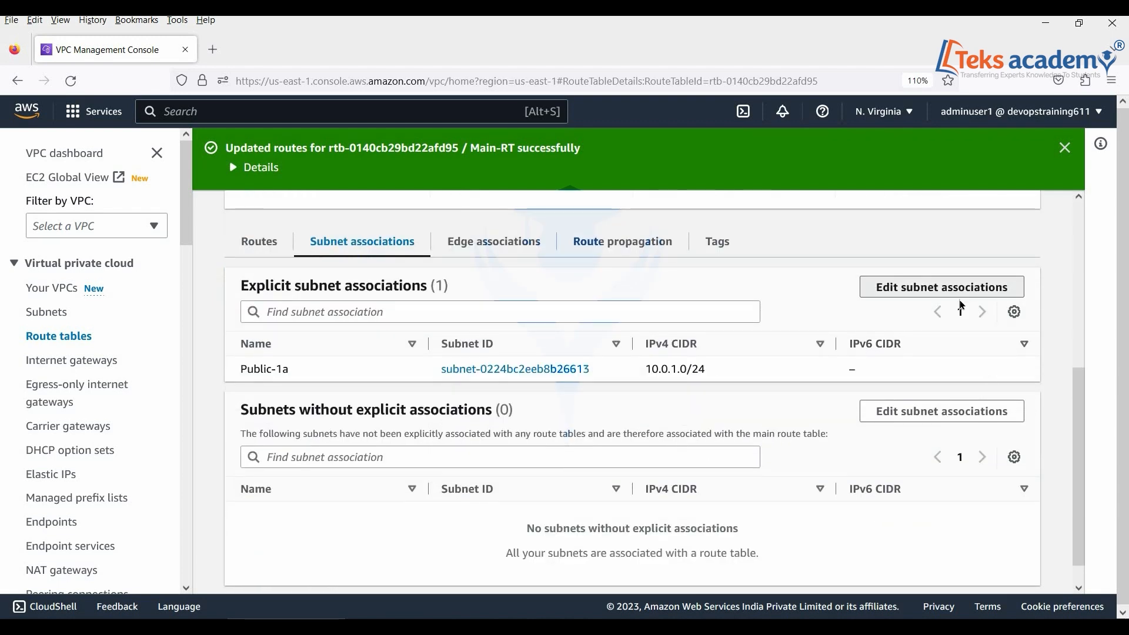
pyautogui.click(941, 288)
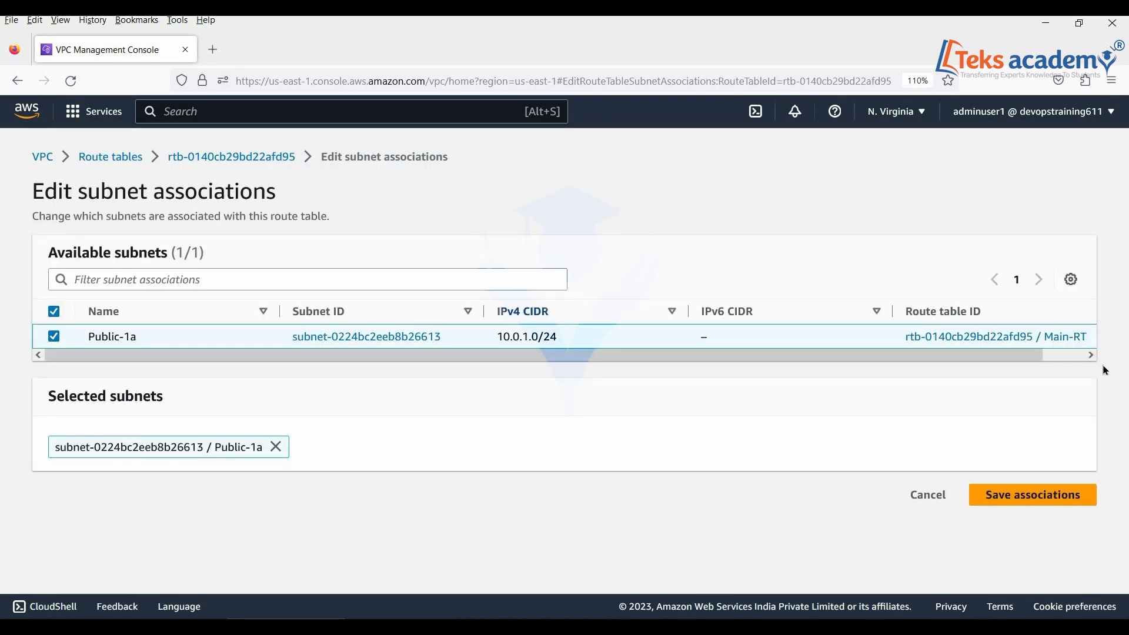
pyautogui.click(276, 447)
pyautogui.click(1033, 389)
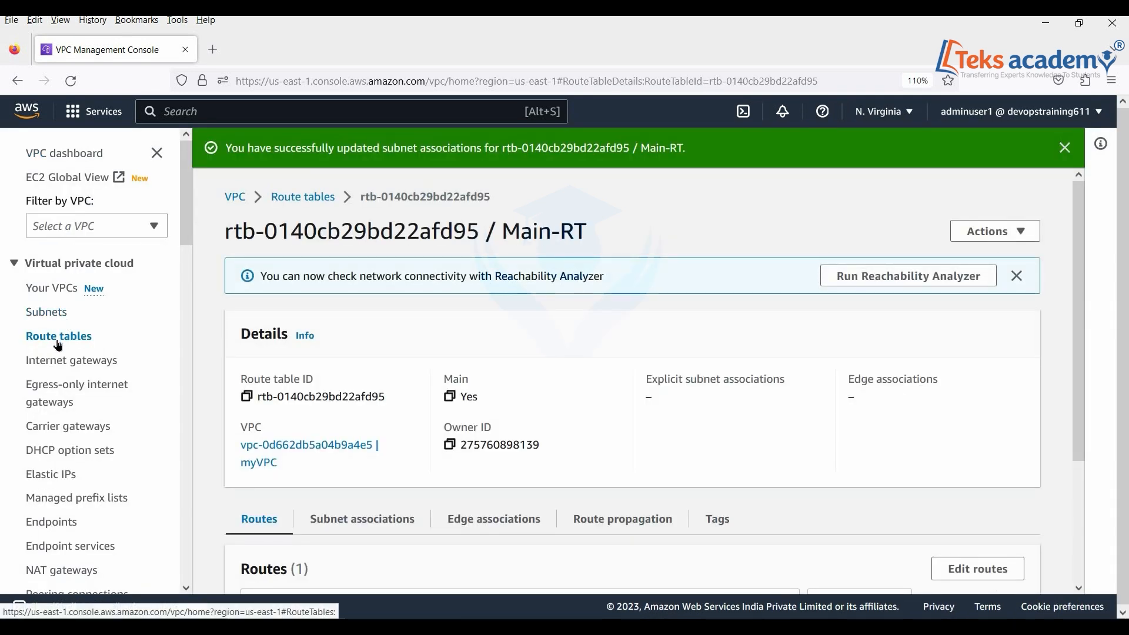
# Delete the Private-RT route table, confirming with the word delete, then dismiss the notification and refresh the list.
pyautogui.click(57, 340)
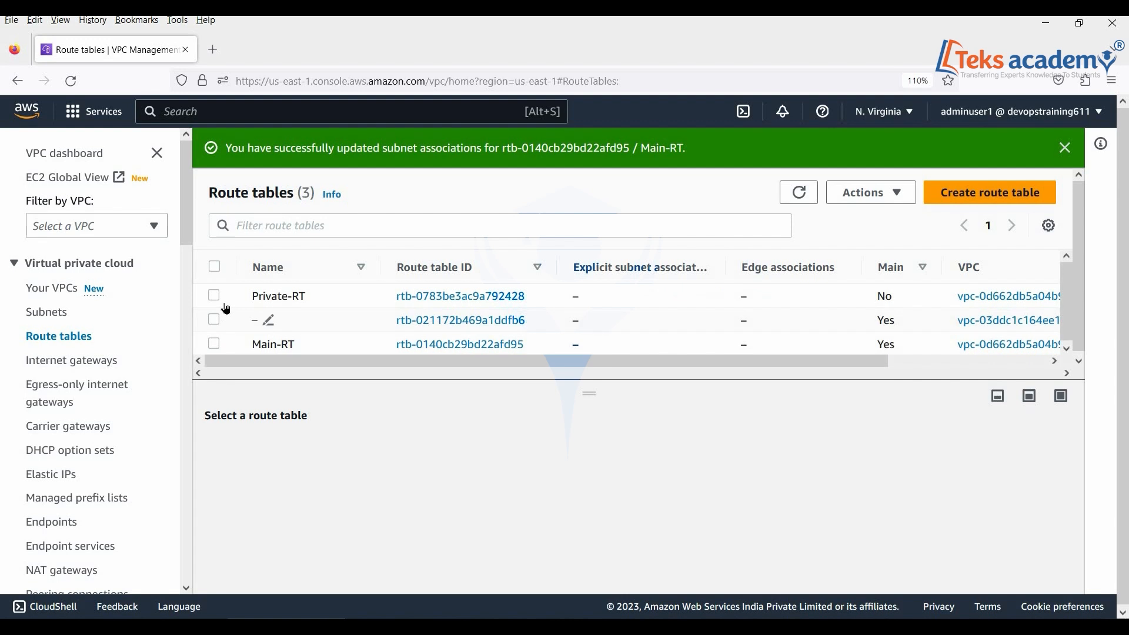
pyautogui.click(215, 296)
pyautogui.click(870, 193)
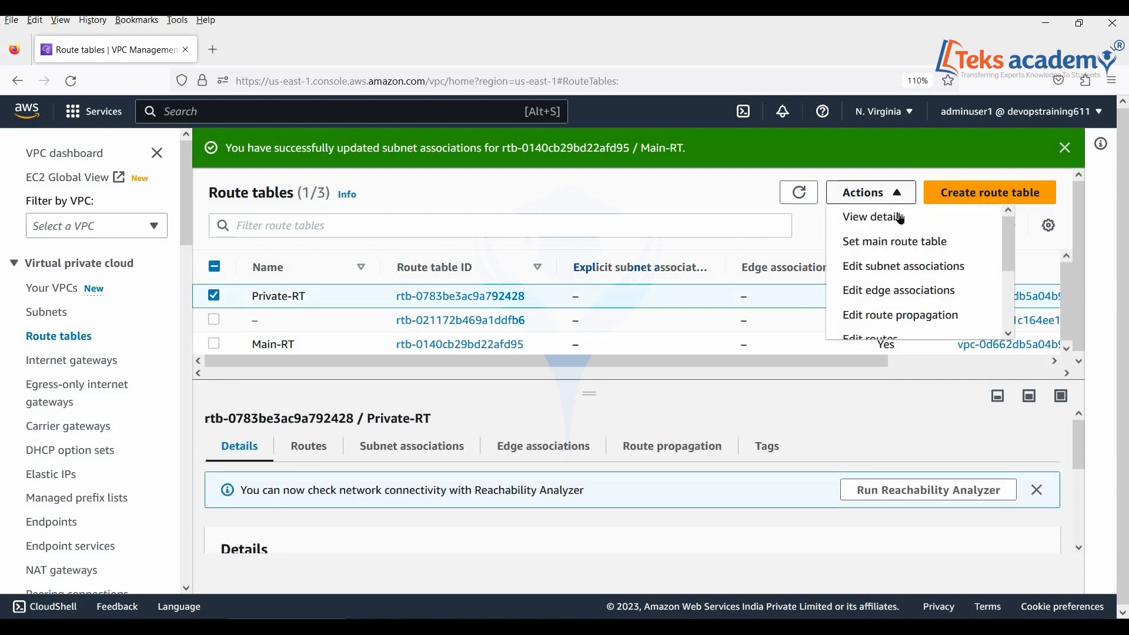
pyautogui.scroll(-3, 918, 312)
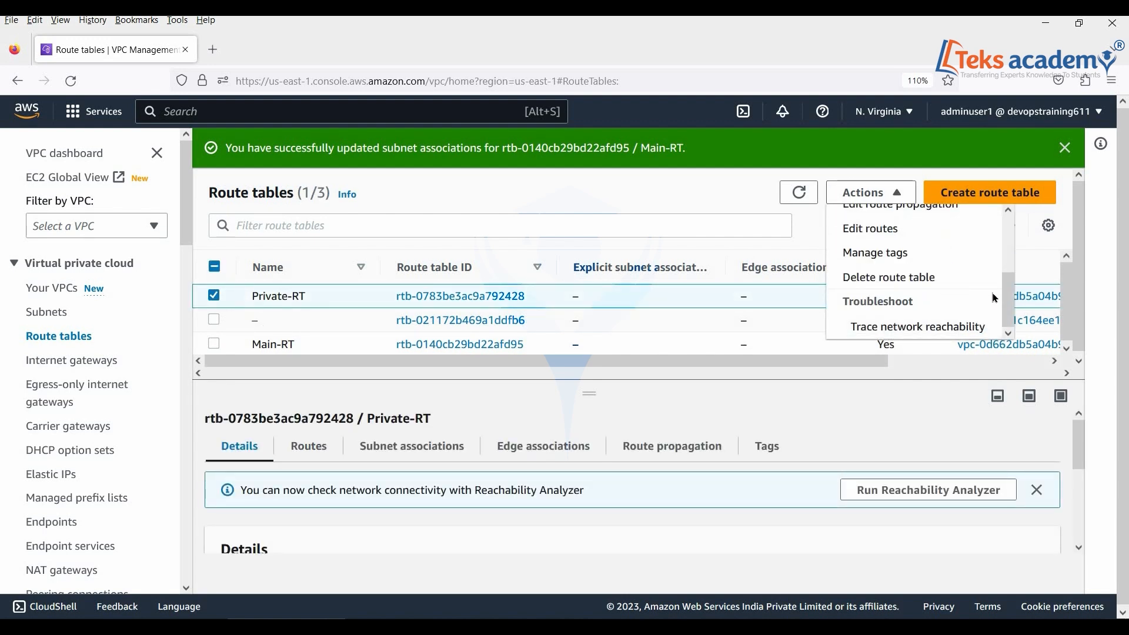
pyautogui.moveTo(1003, 292)
pyautogui.mouseDown()
pyautogui.moveTo(1004, 217)
pyautogui.moveTo(1005, 299)
pyautogui.mouseUp()
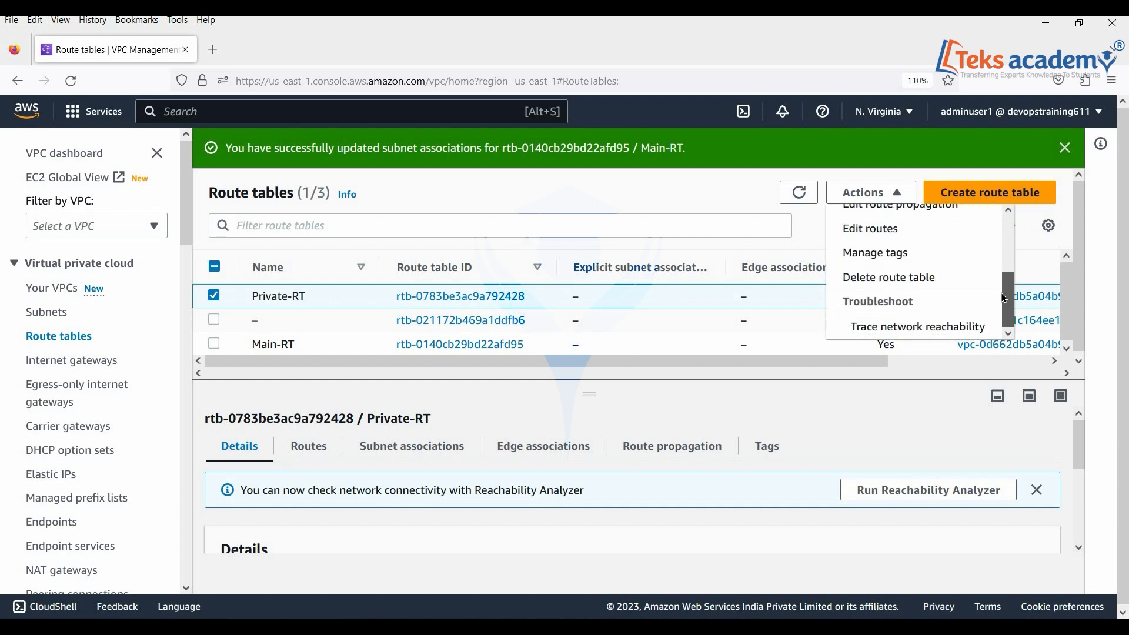
pyautogui.click(916, 277)
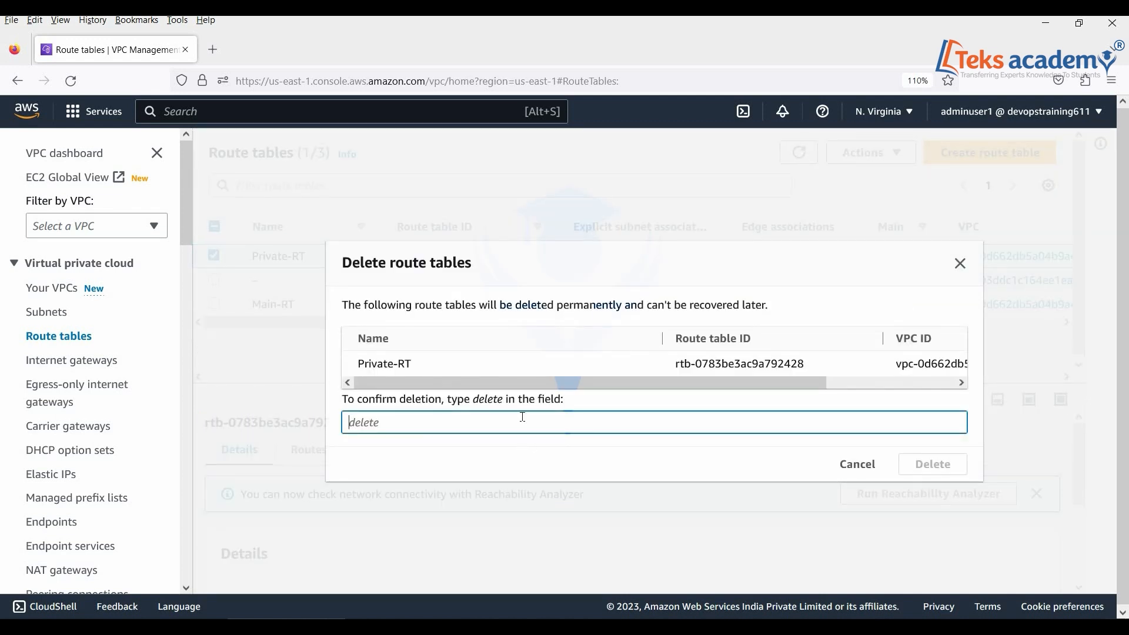
pyautogui.write('delete')
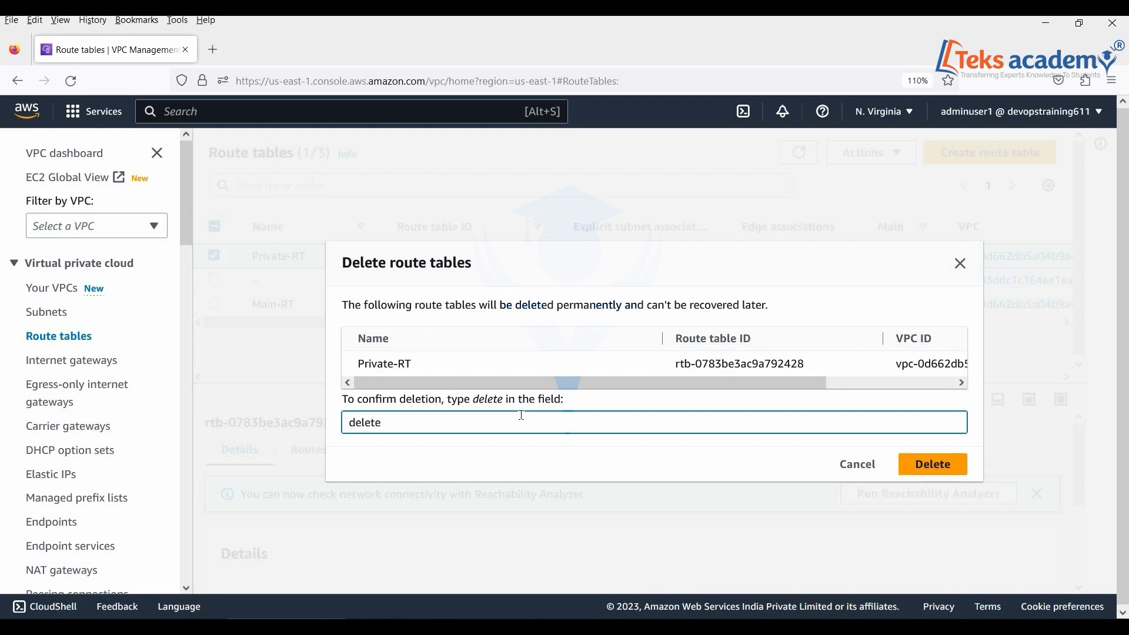
pyautogui.click(928, 464)
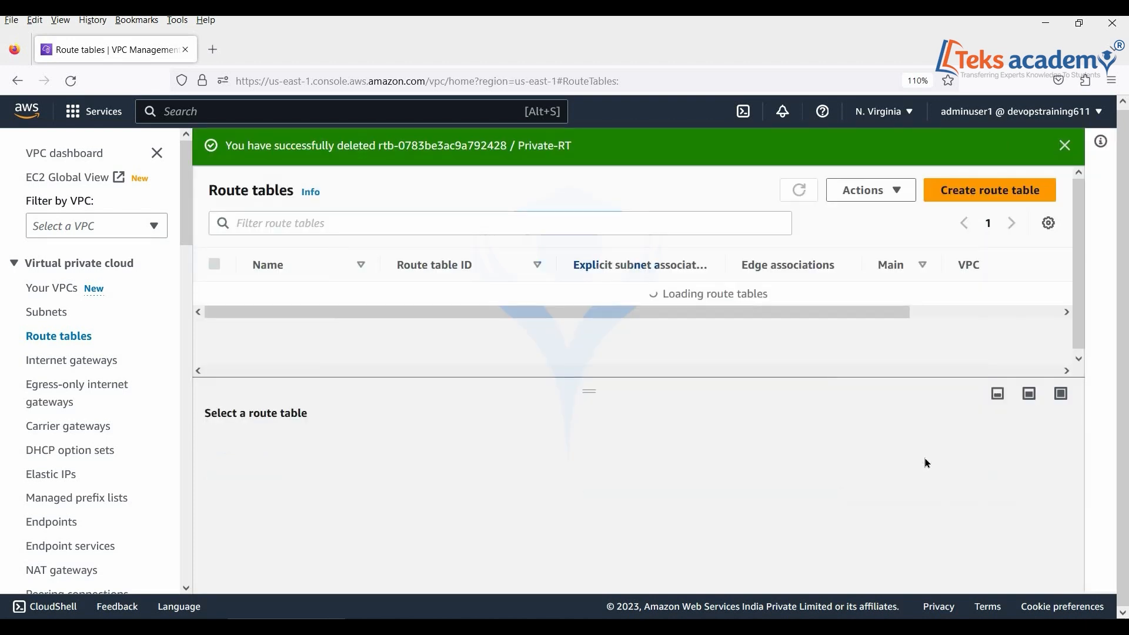
pyautogui.click(1072, 146)
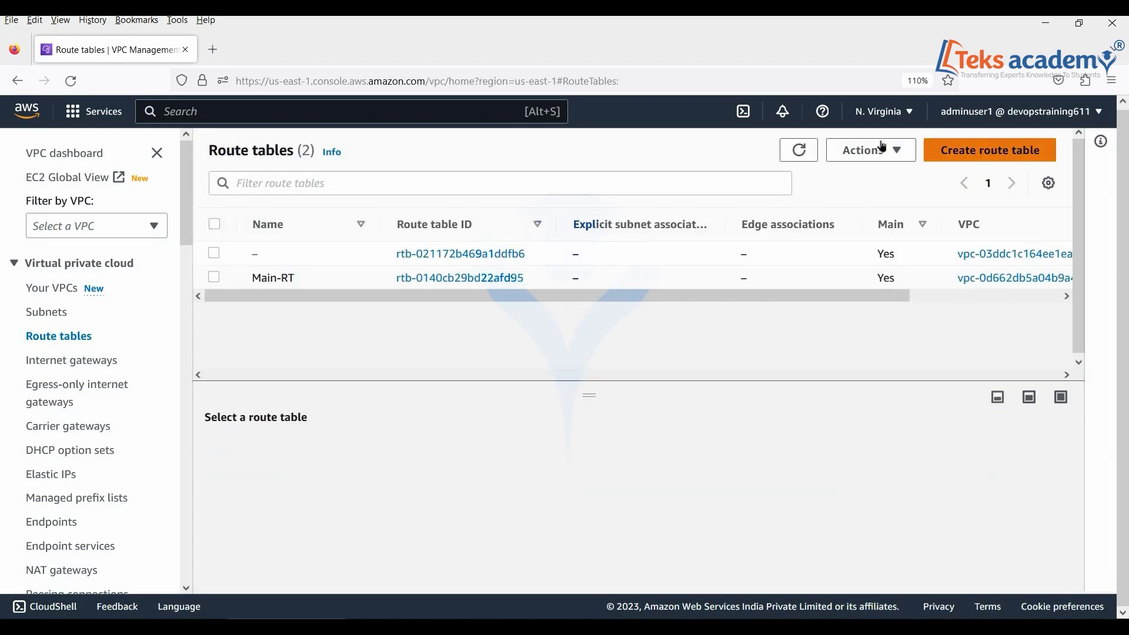
pyautogui.click(807, 157)
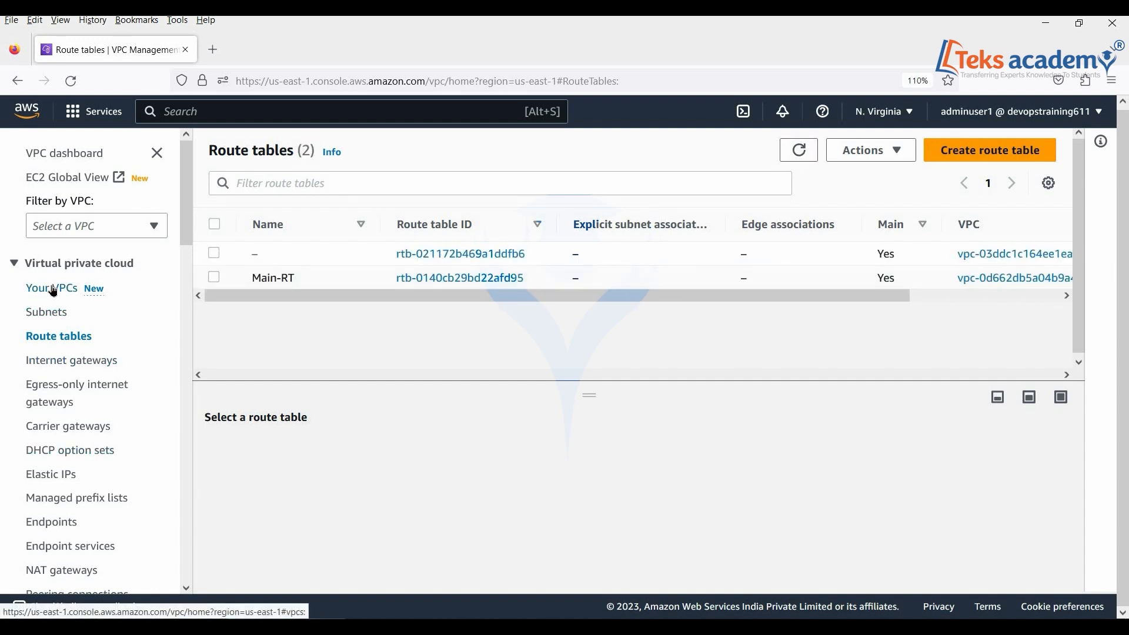
# Detach the internet gateway myIGW from myVPC and confirm the detachment.
pyautogui.click(52, 362)
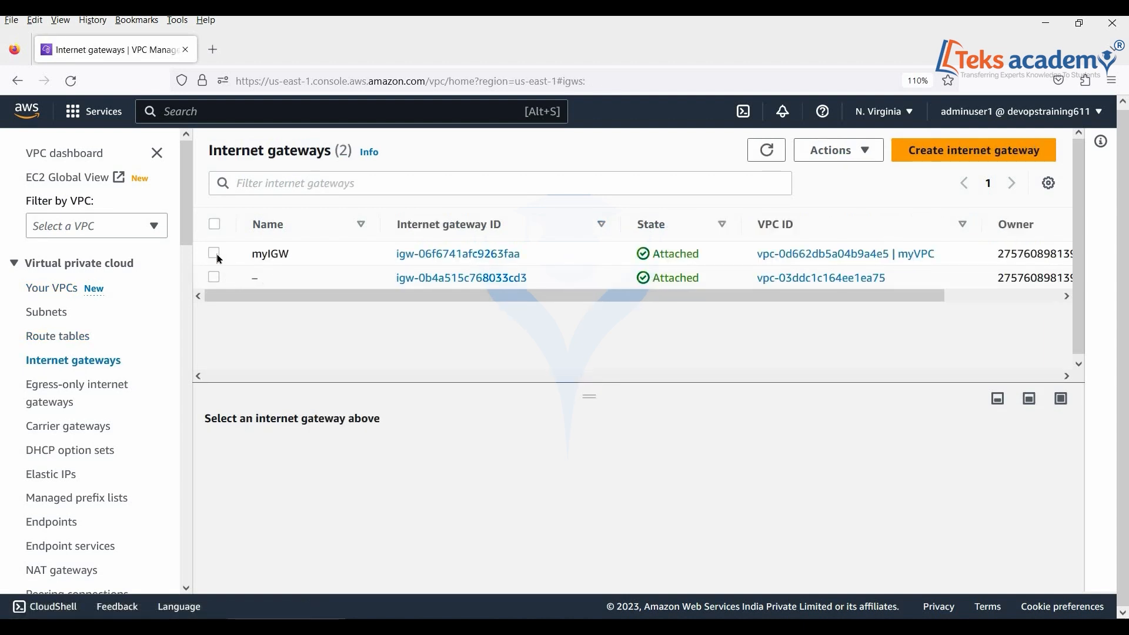
pyautogui.click(499, 247)
pyautogui.click(839, 150)
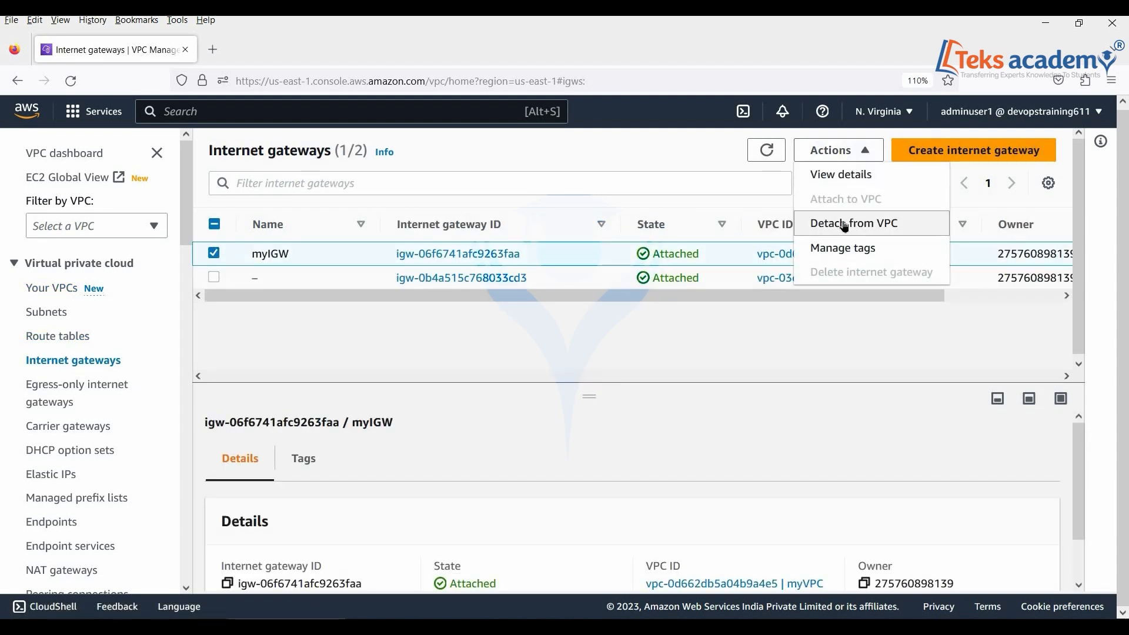
pyautogui.click(843, 223)
pyautogui.click(828, 434)
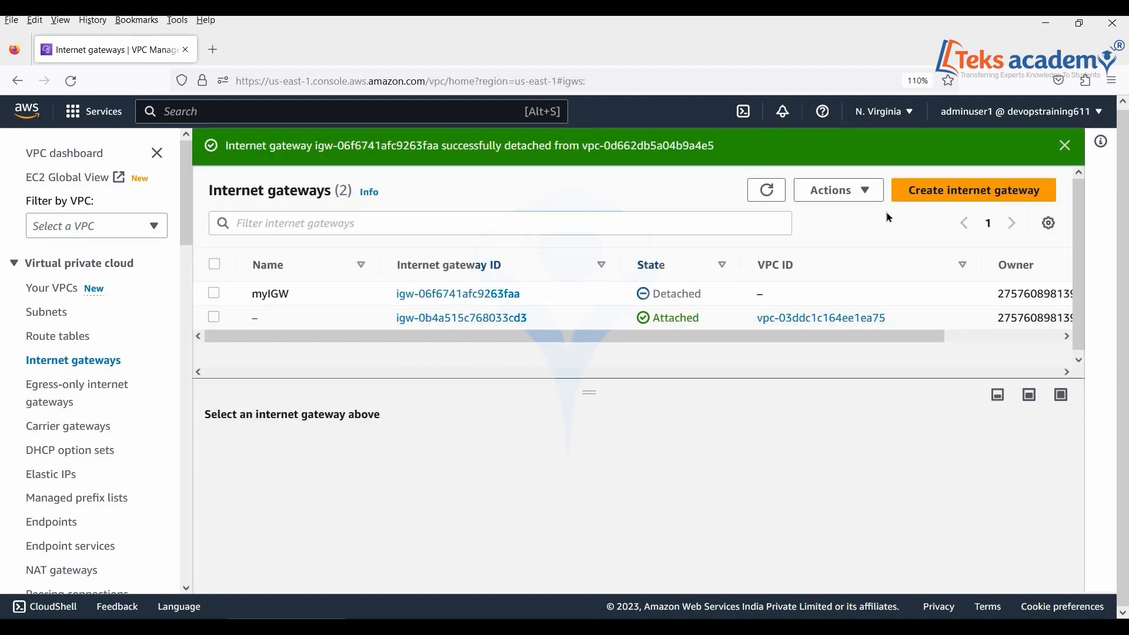
# Delete the internet gateway myIGW, confirming with the word delete, and dismiss both notifications.
pyautogui.click(882, 294)
pyautogui.click(838, 190)
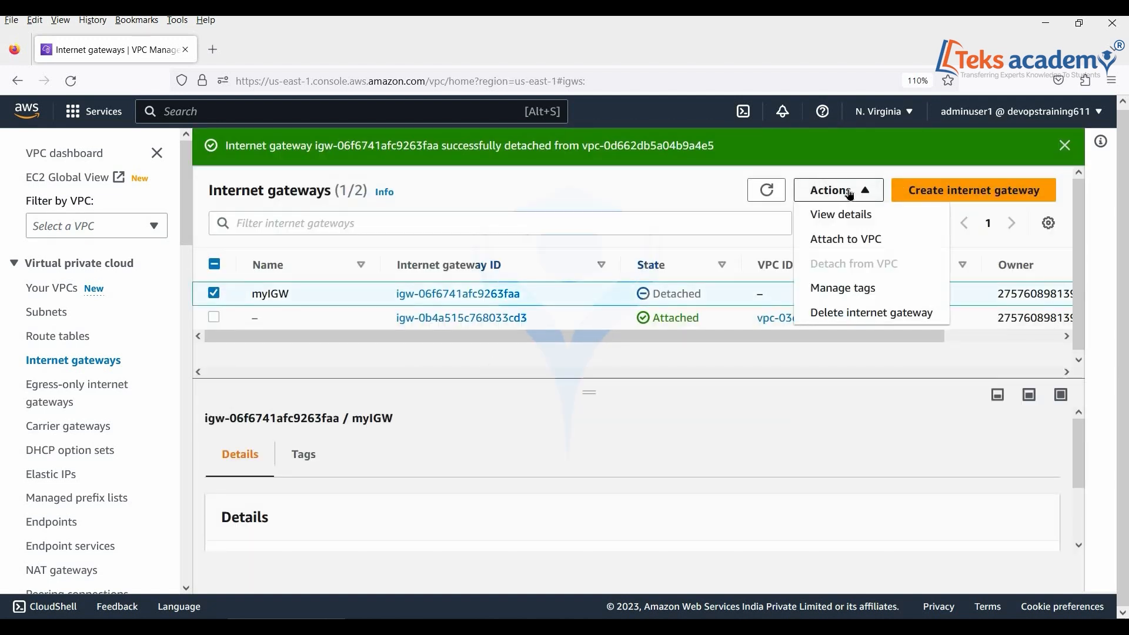
pyautogui.click(859, 314)
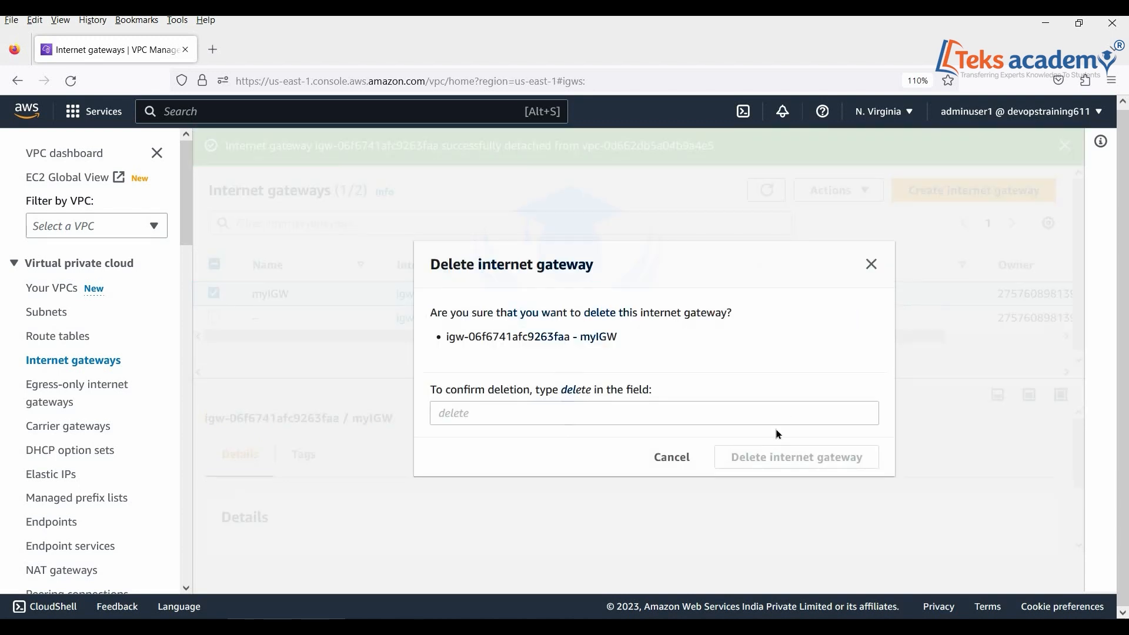
pyautogui.click(711, 416)
pyautogui.write('delet')
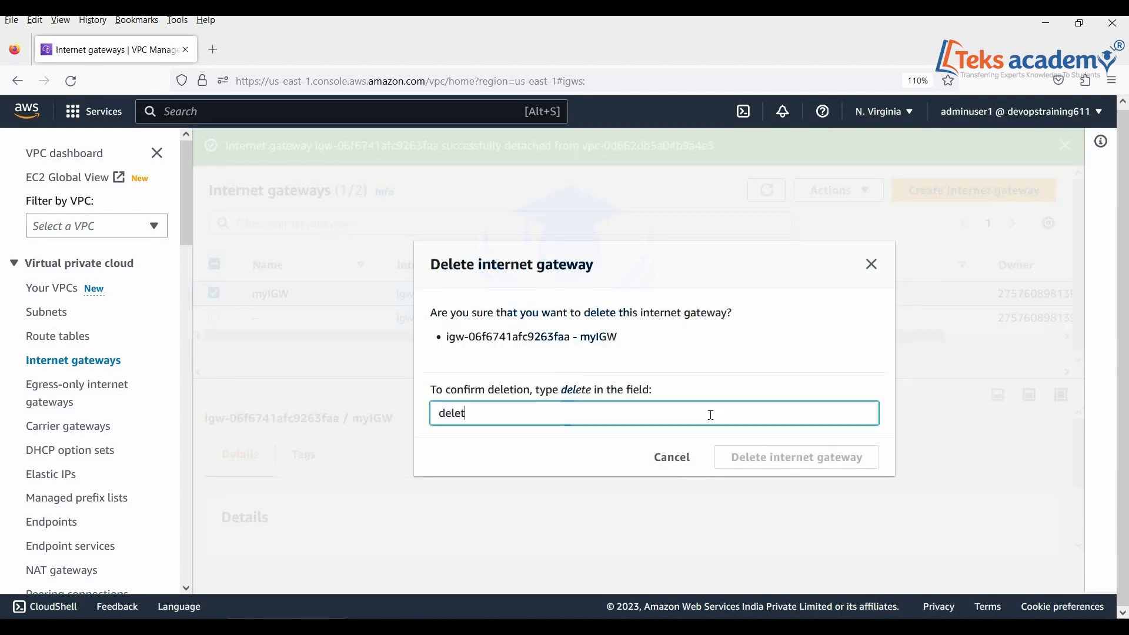
pyautogui.write('e')
pyautogui.click(784, 468)
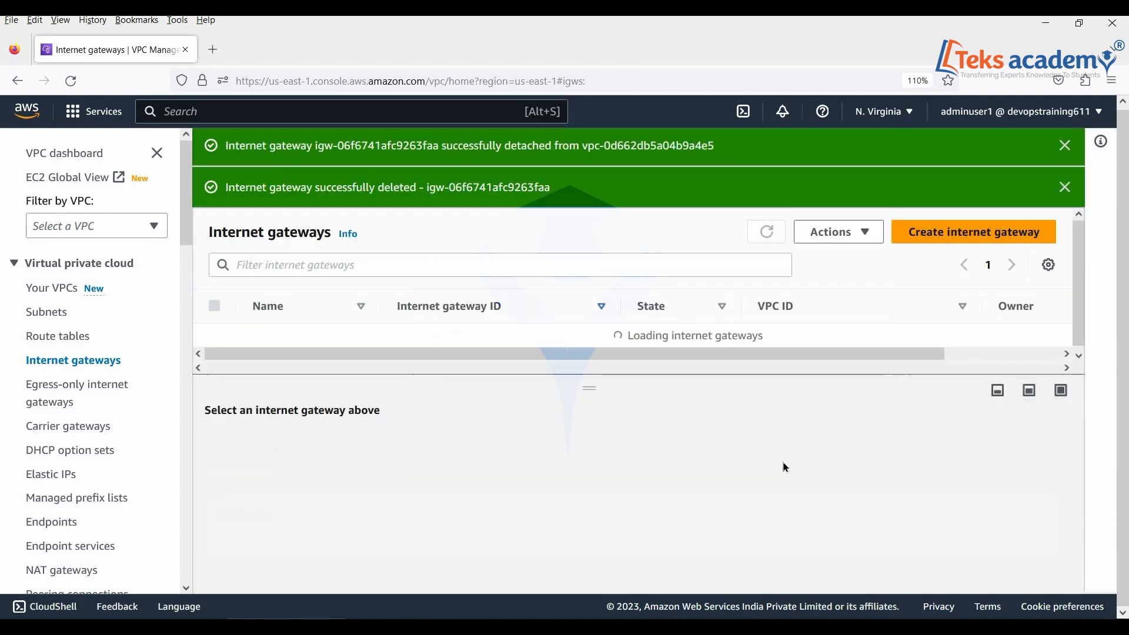
pyautogui.click(1067, 147)
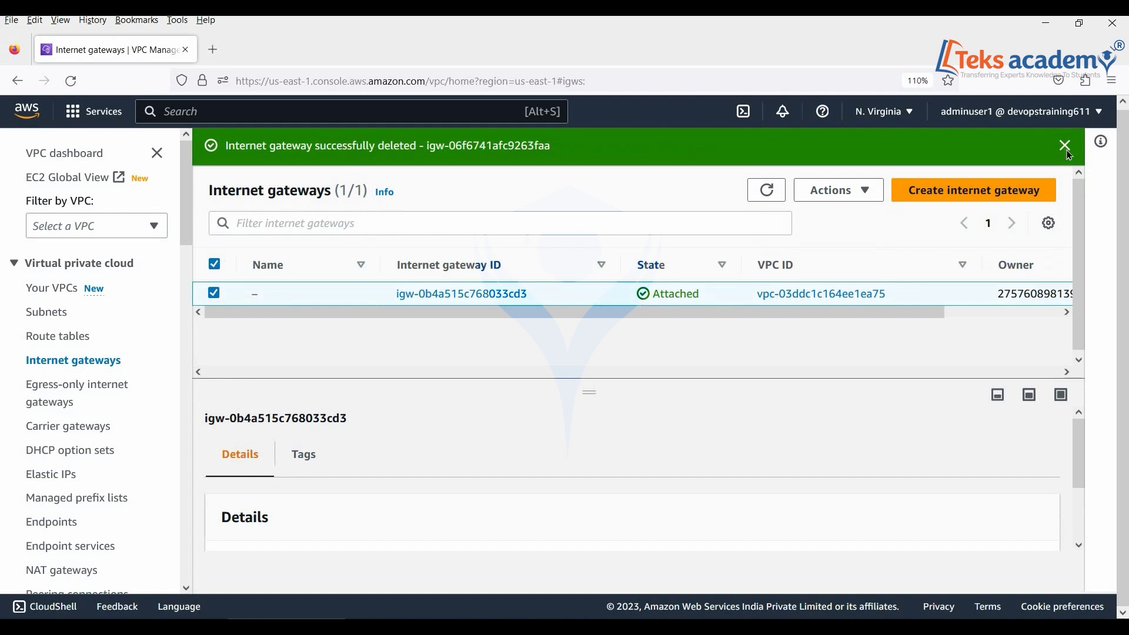
pyautogui.click(1067, 148)
# Delete the Public-1a subnet from the subnets list, confirming with the word delete.
pyautogui.click(51, 289)
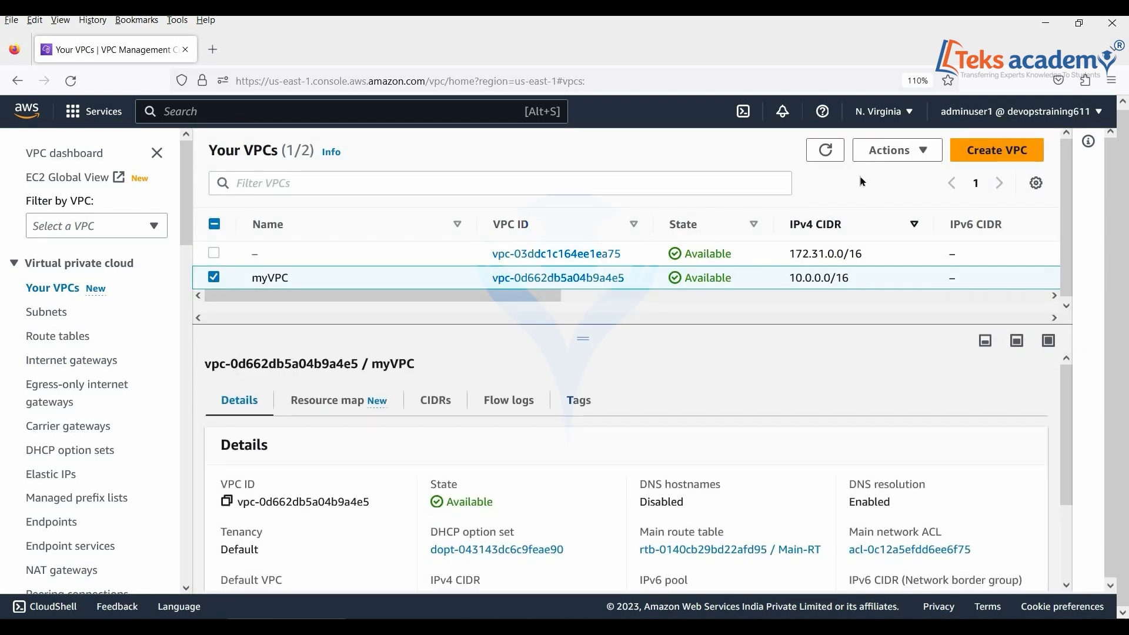
pyautogui.click(50, 313)
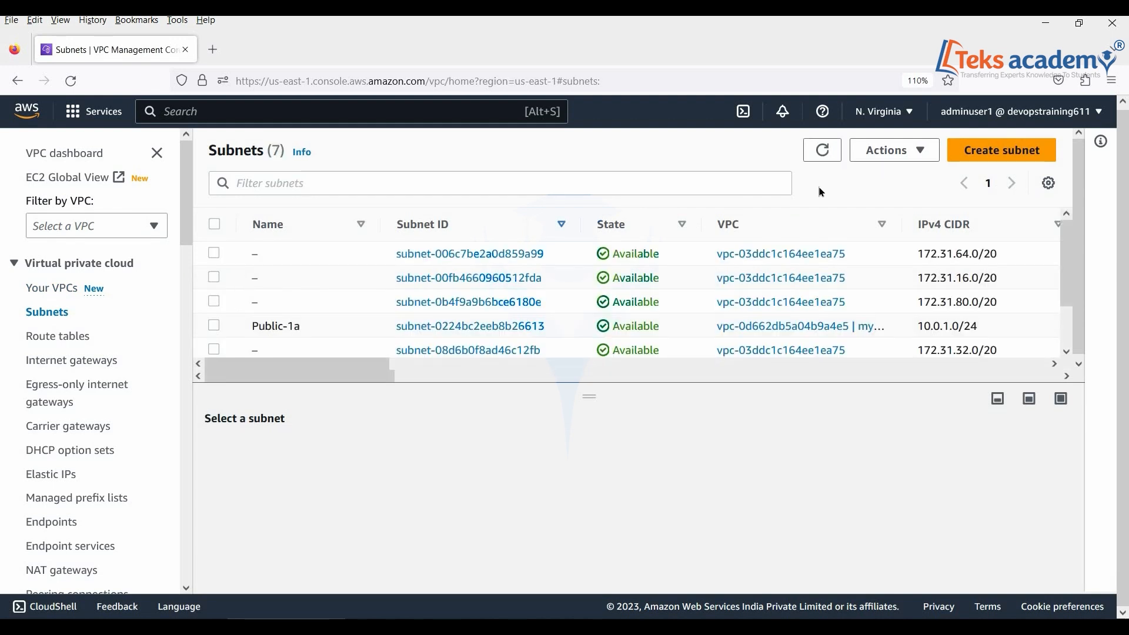
pyautogui.click(214, 325)
pyautogui.click(894, 150)
pyautogui.scroll(-3, 941, 264)
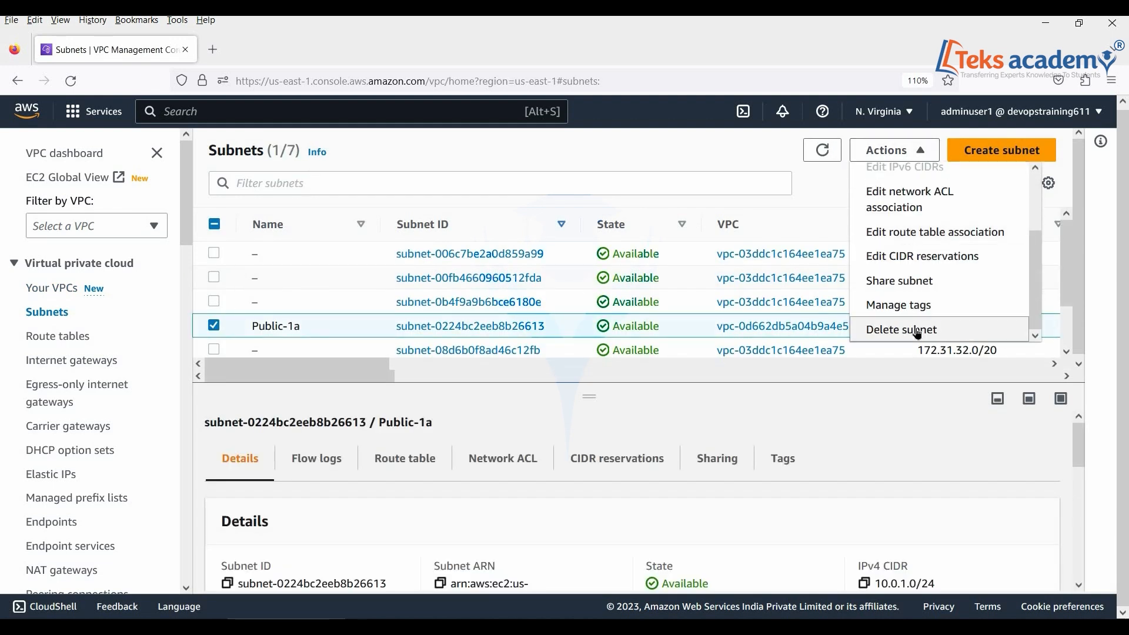
pyautogui.click(917, 331)
pyautogui.click(677, 406)
pyautogui.write('delete')
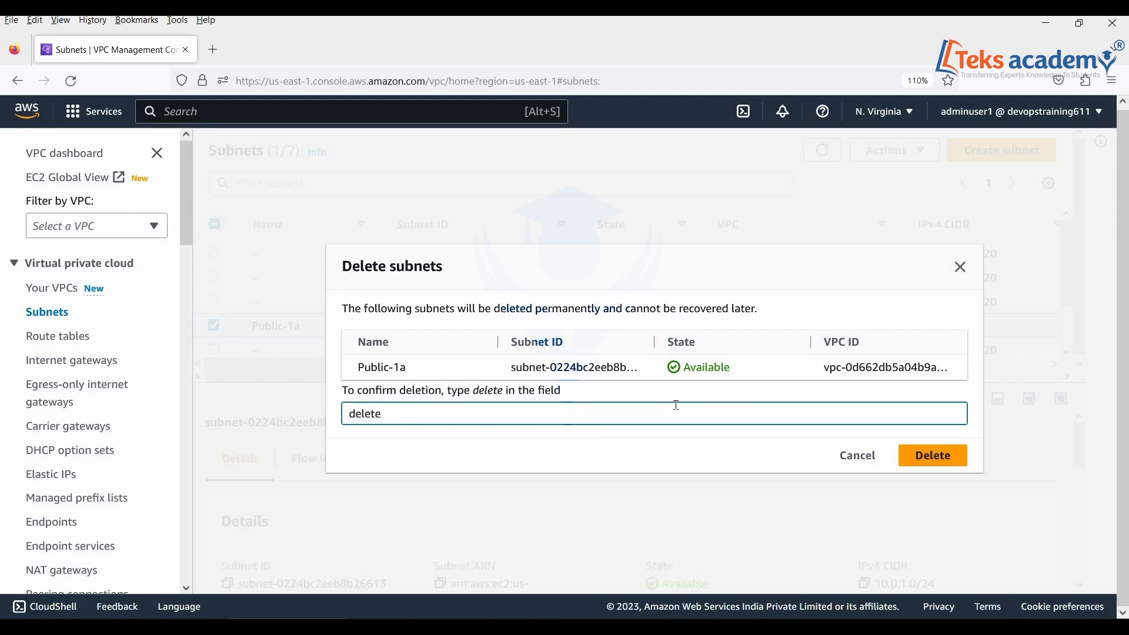
pyautogui.click(949, 456)
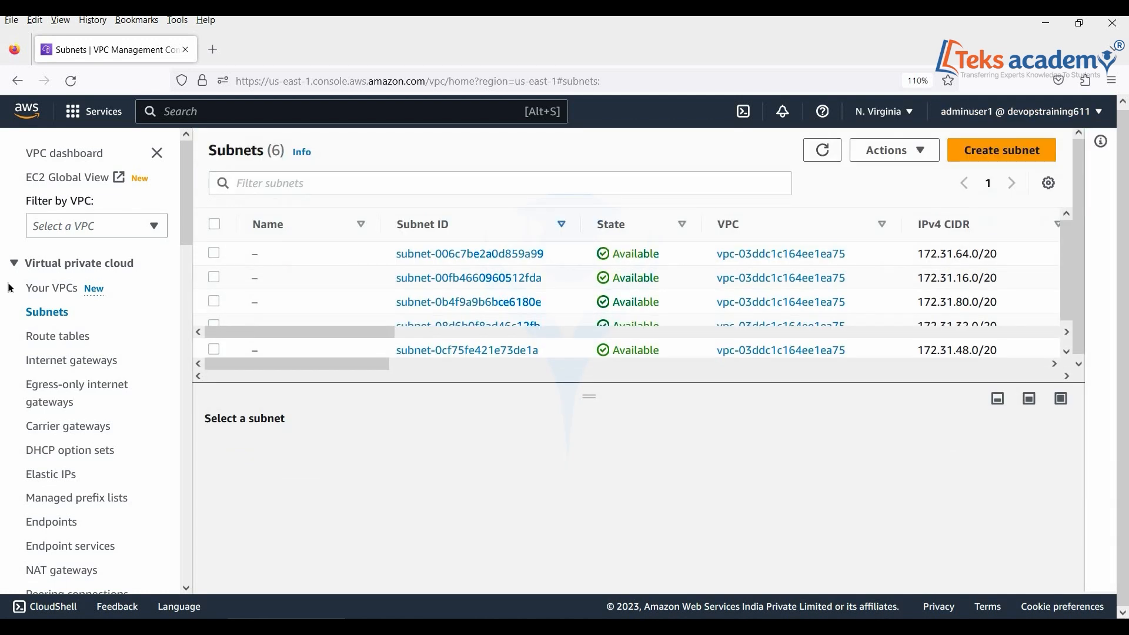
# Delete the VPC myVPC, confirming with the word delete.
pyautogui.click(44, 288)
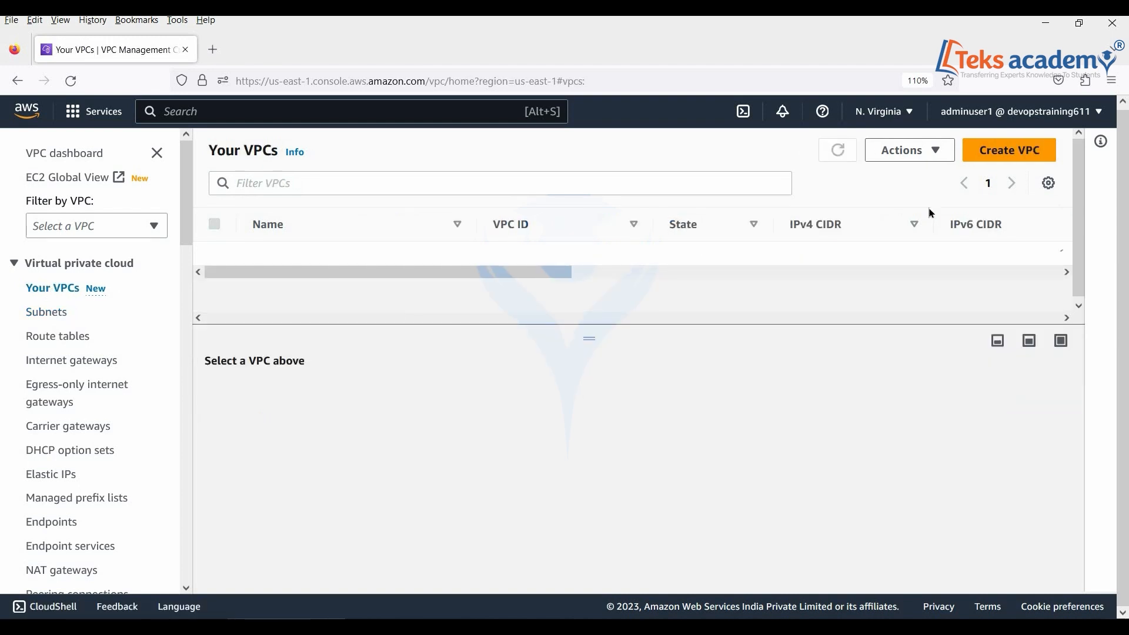
pyautogui.click(276, 278)
pyautogui.click(921, 156)
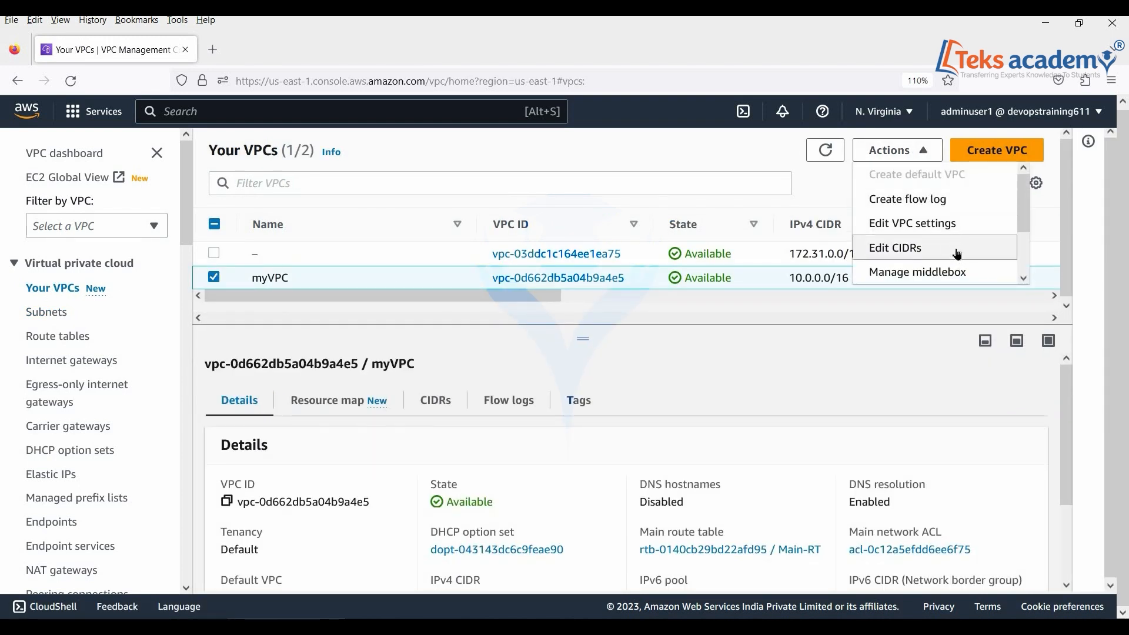
pyautogui.scroll(-3, 957, 254)
pyautogui.click(923, 270)
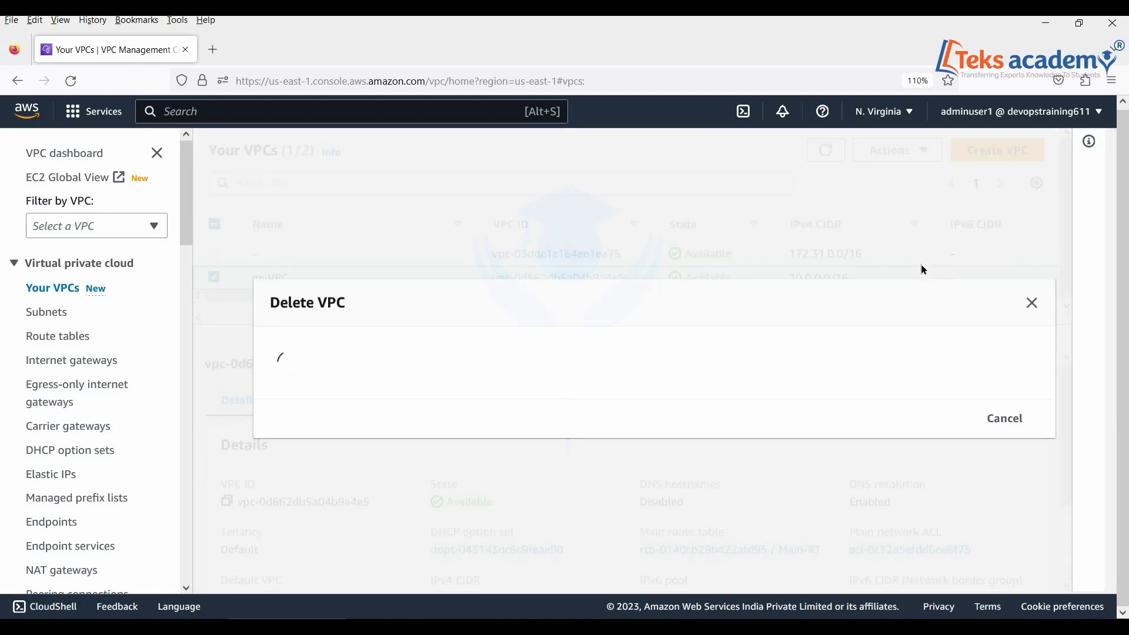
pyautogui.write('delete')
pyautogui.click(997, 497)
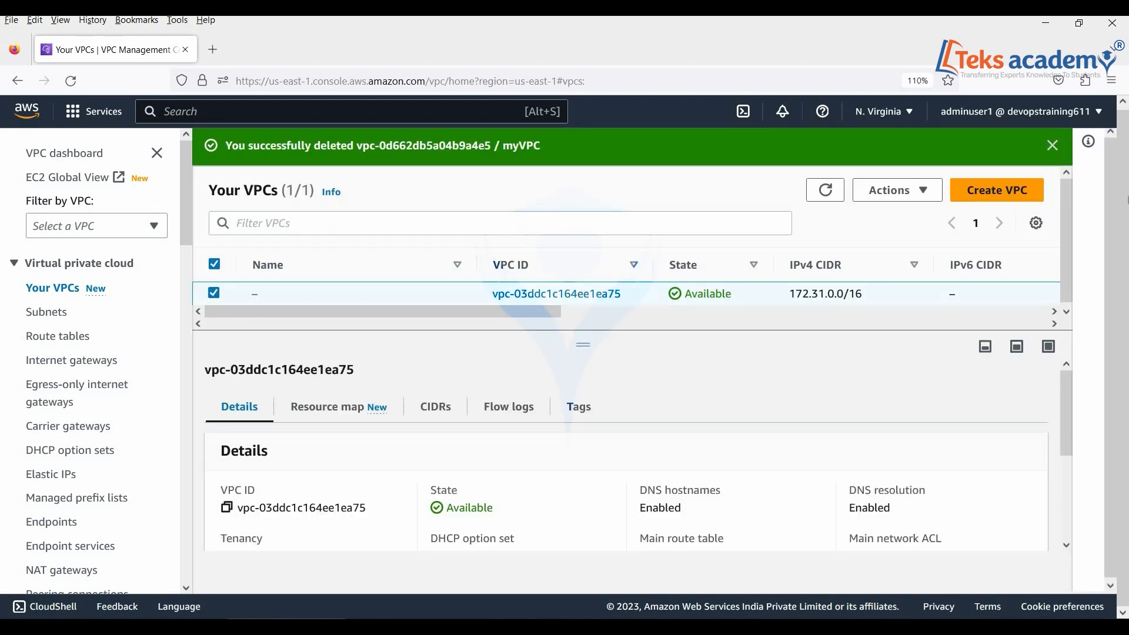
# Dismiss the VPC deletion notification, check the remaining route tables, and review the refreshed network ACLs list for leftover resources.
pyautogui.click(1052, 145)
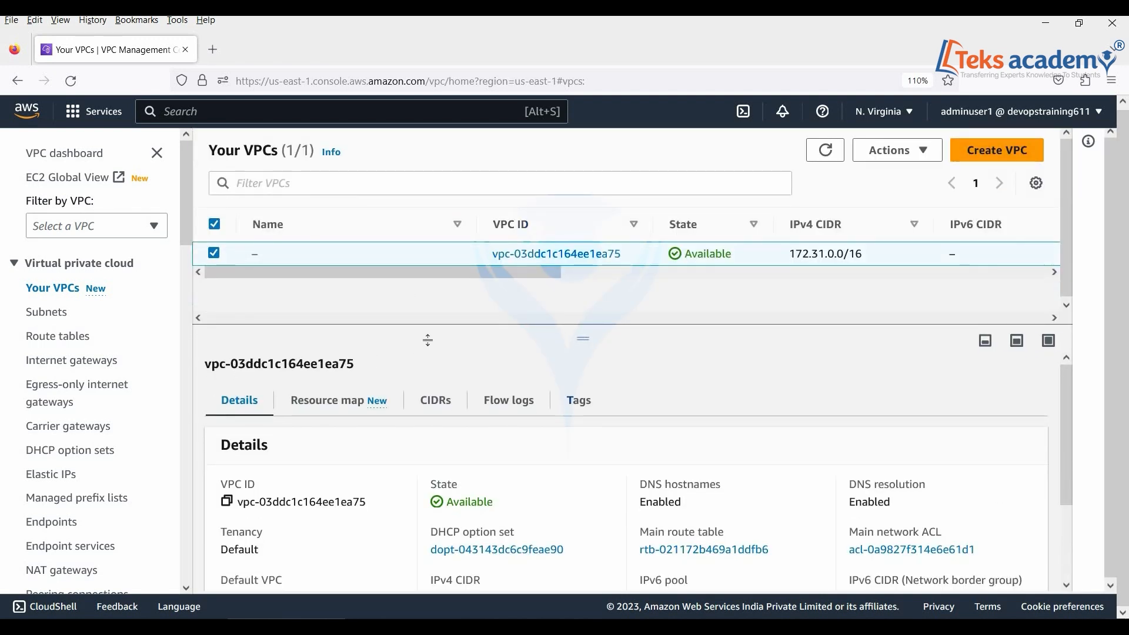
pyautogui.click(59, 336)
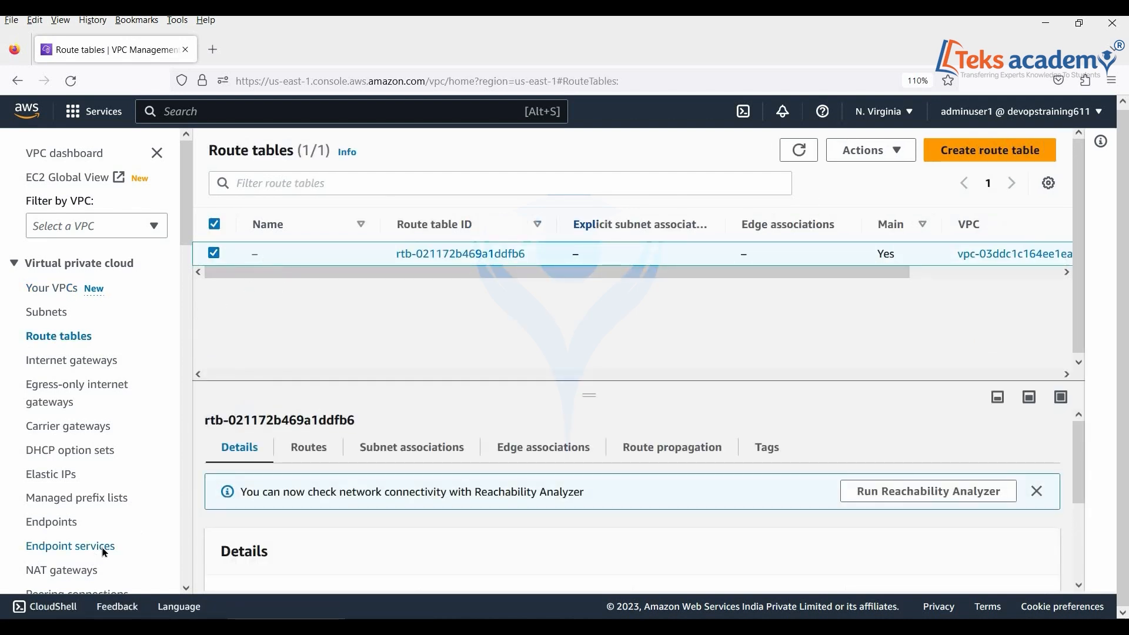
pyautogui.scroll(-3, 104, 552)
pyautogui.click(62, 467)
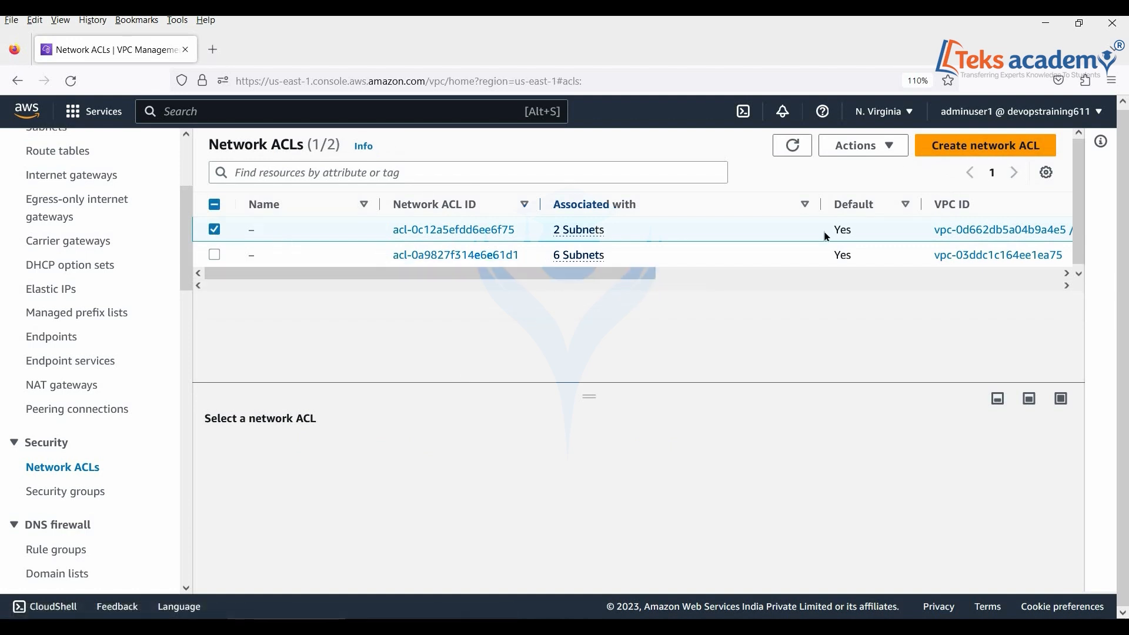
pyautogui.click(792, 145)
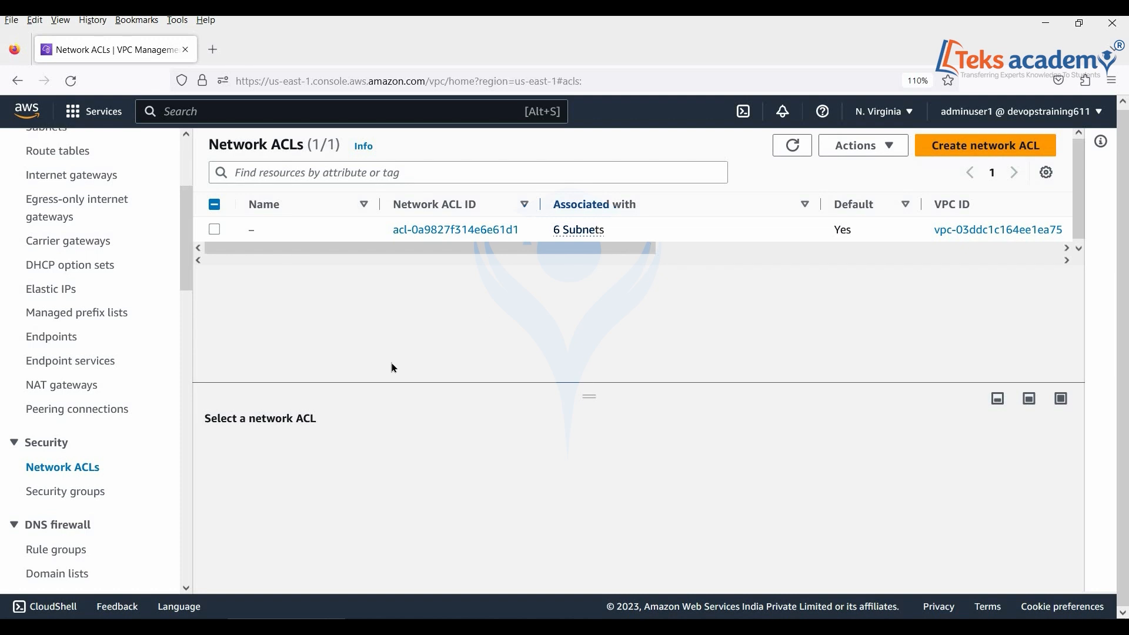
# Review the remaining entries in the VPC list and open the VPC dashboard.
pyautogui.scroll(5, 86, 427)
pyautogui.click(61, 295)
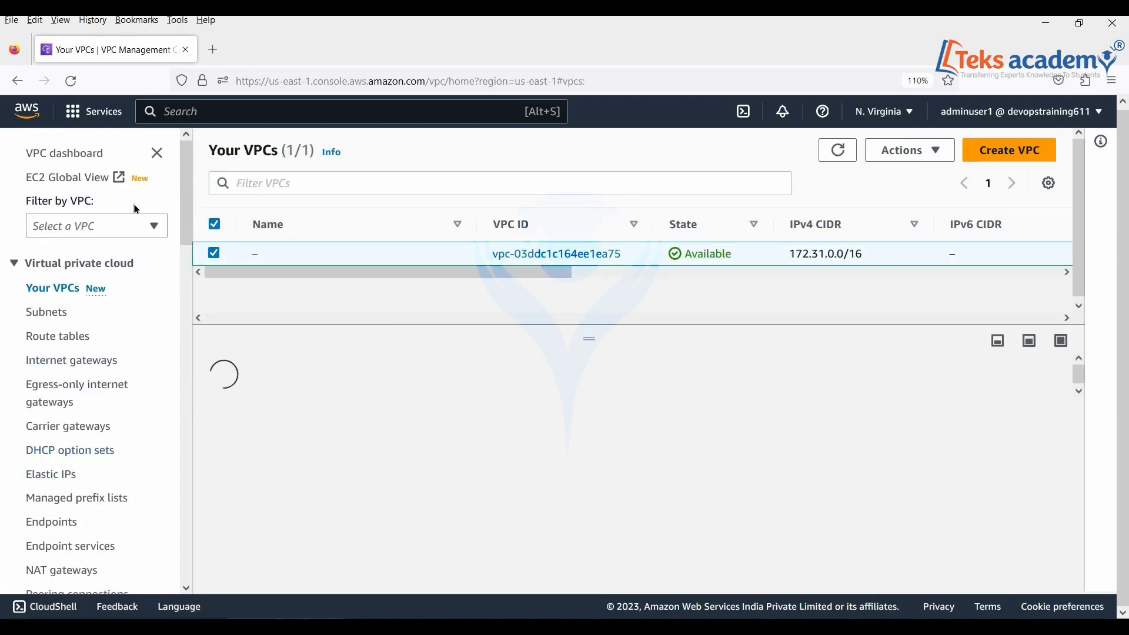
pyautogui.click(82, 154)
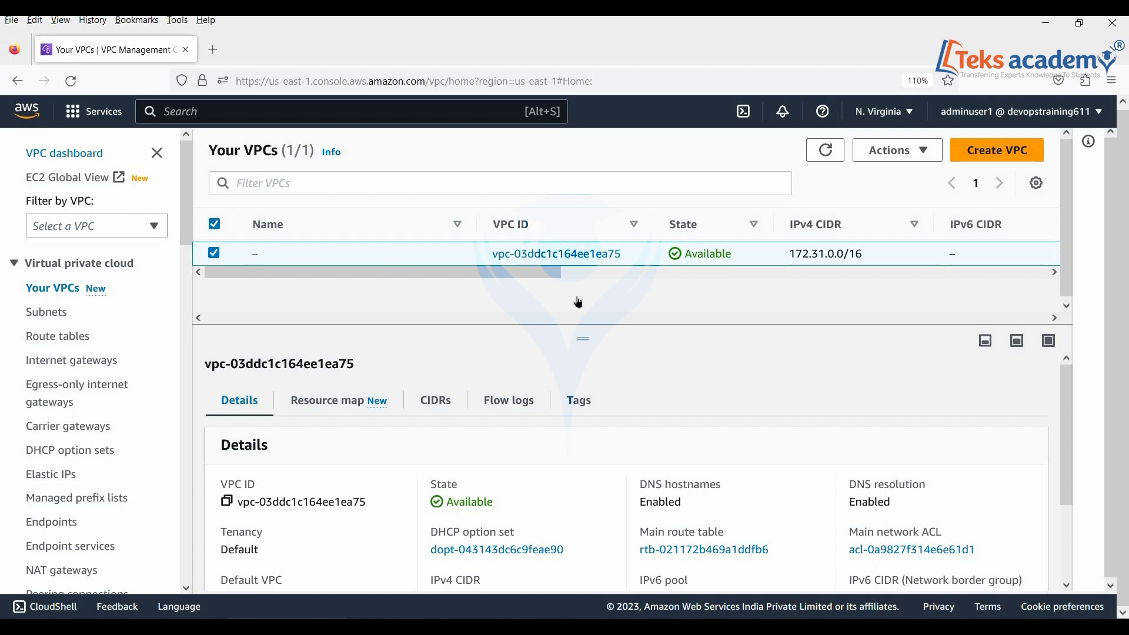